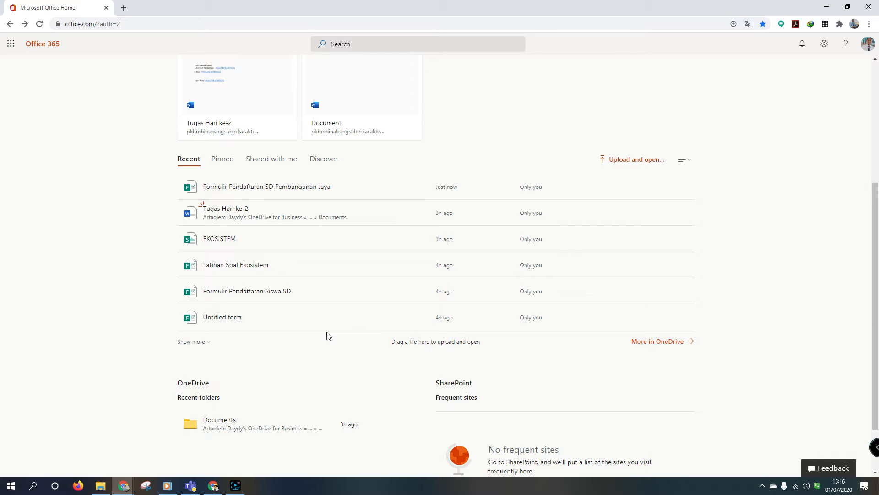
# Load office.com in the current browser tab.
pyautogui.scroll(5, 327, 352)
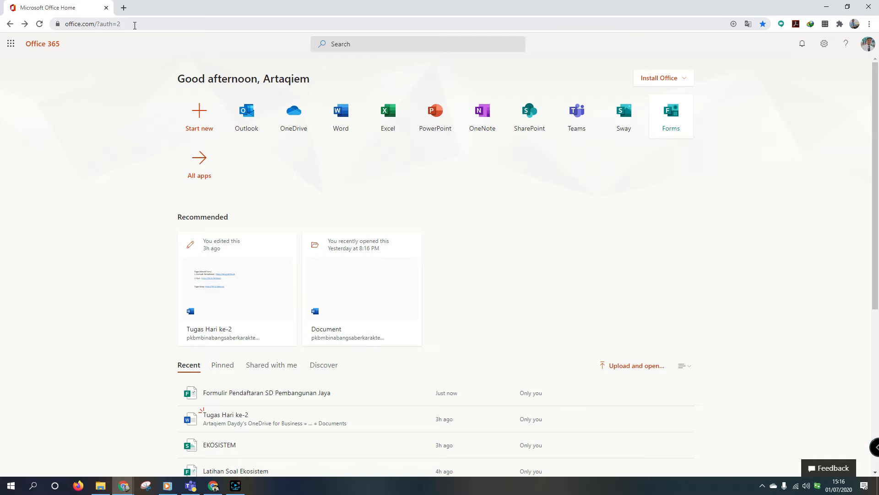
pyautogui.click(135, 25)
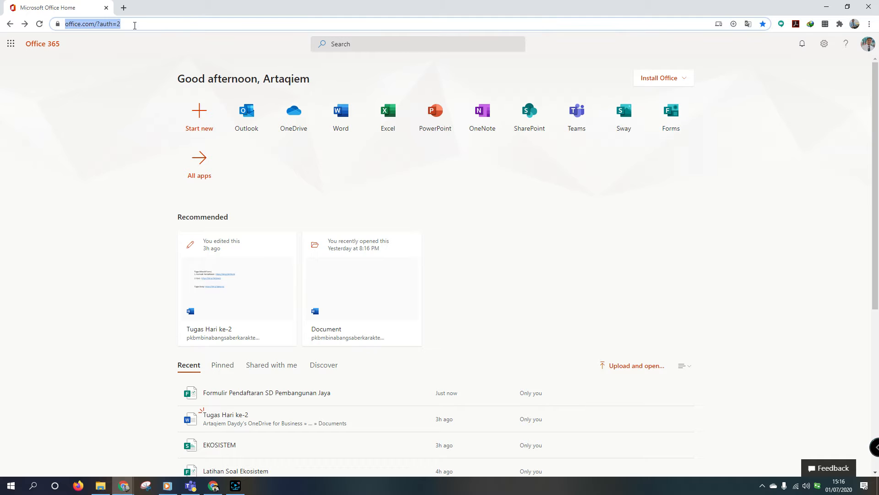
pyautogui.write('office')
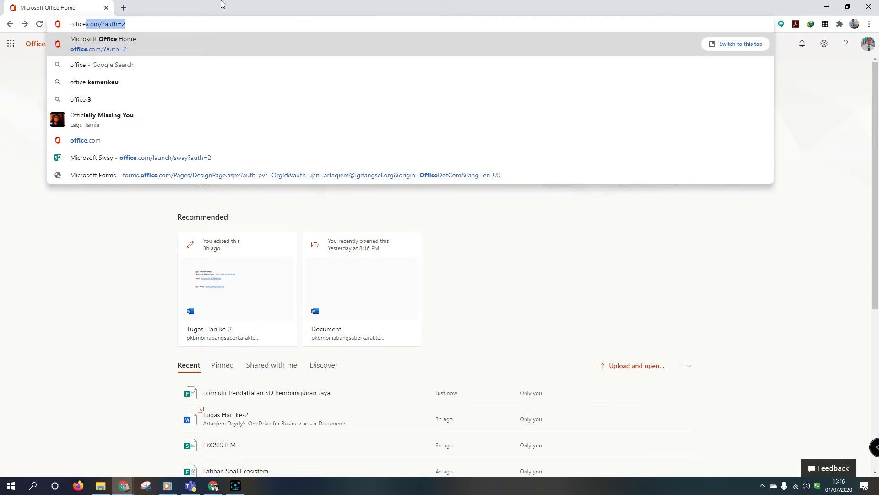
pyautogui.write('.com')
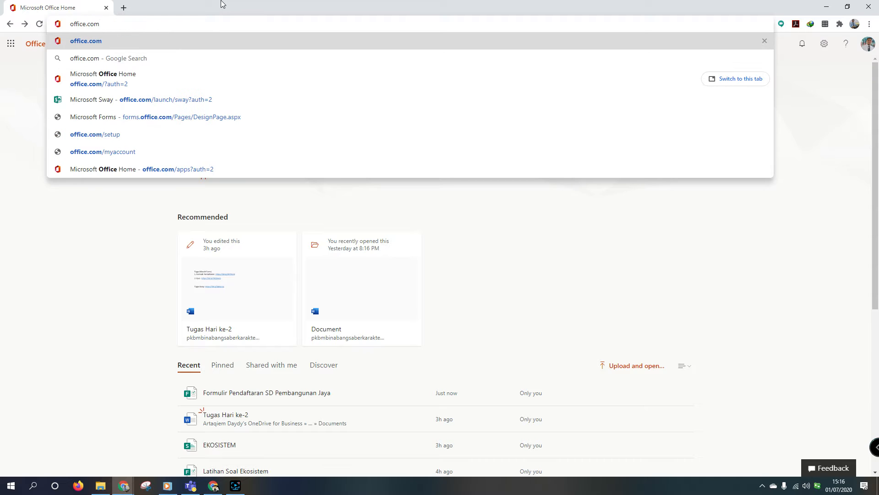
pyautogui.press('Return')
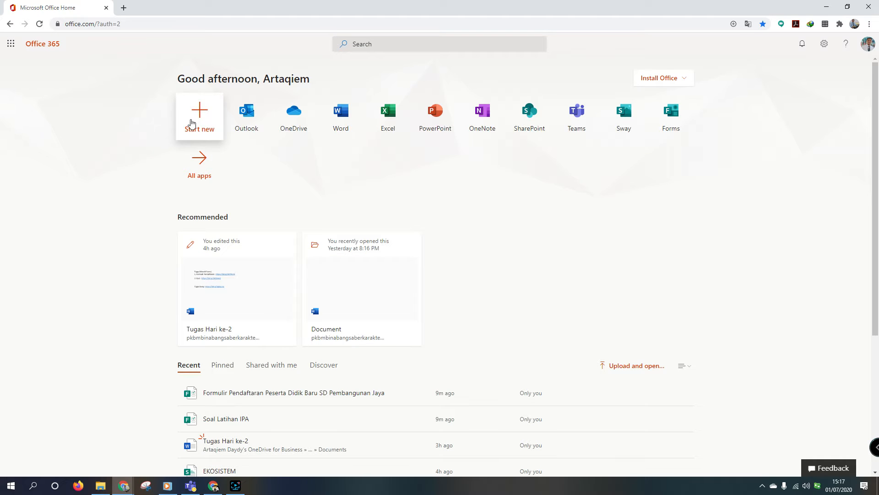
# Examine the new-file types and the full list of Office 365 apps, and return to the home page.
pyautogui.click(191, 124)
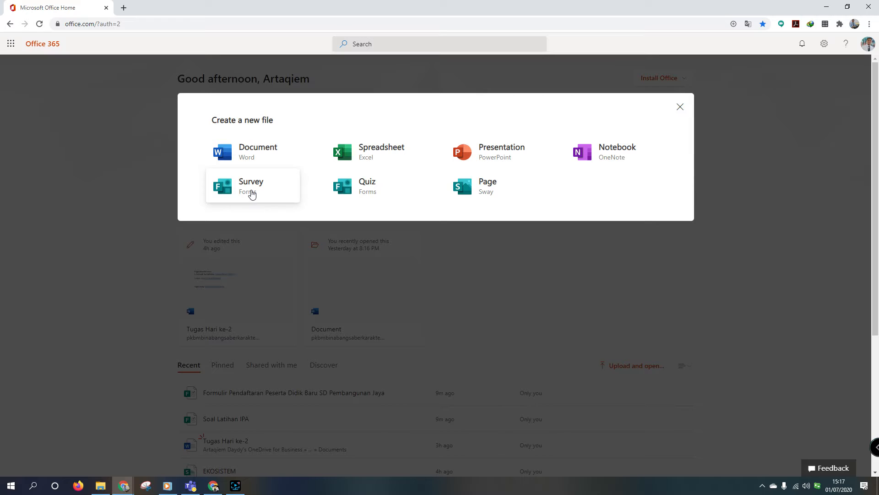
pyautogui.click(681, 108)
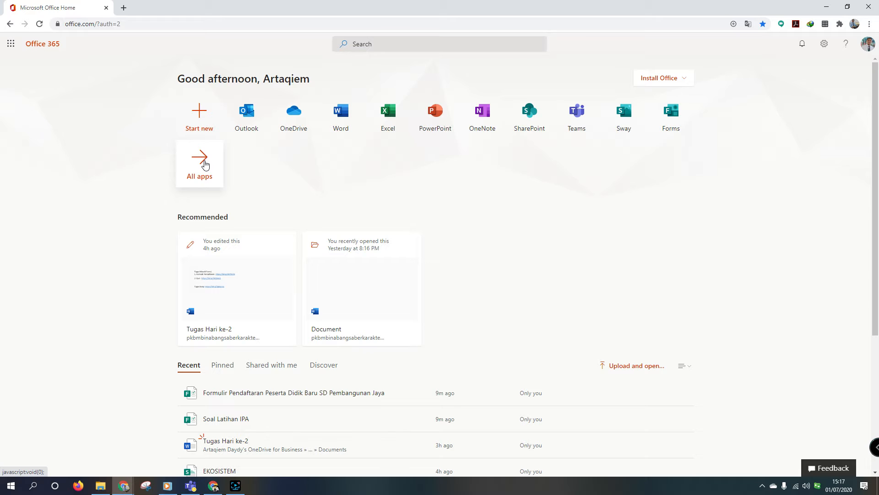
pyautogui.click(204, 161)
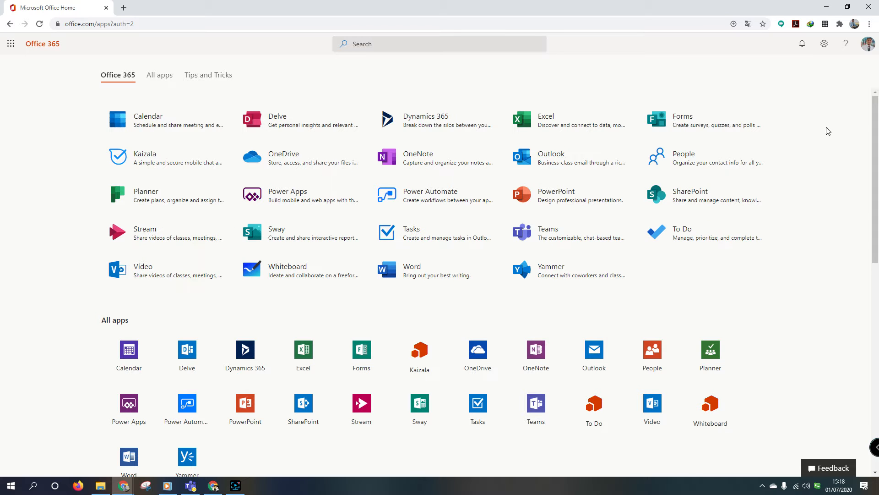
pyautogui.click(10, 24)
# Open Forms from the Office home page and dismiss the page translation offer with English kept as the language.
pyautogui.click(667, 127)
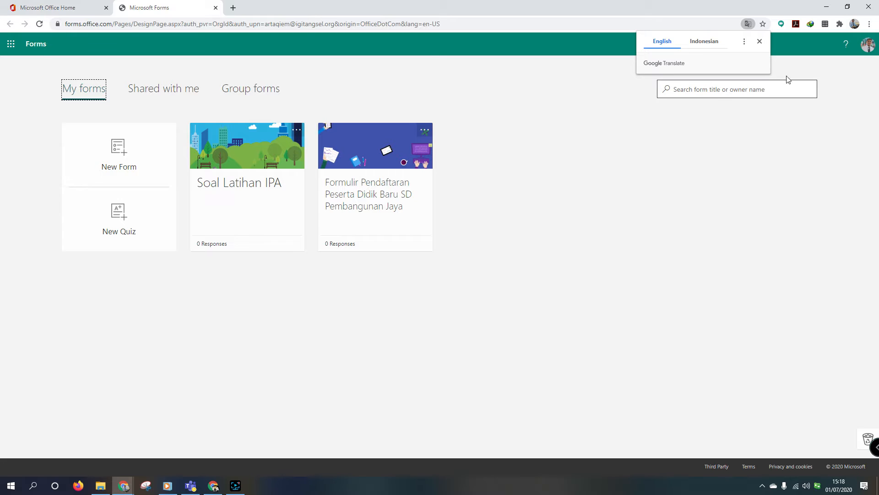
pyautogui.click(708, 42)
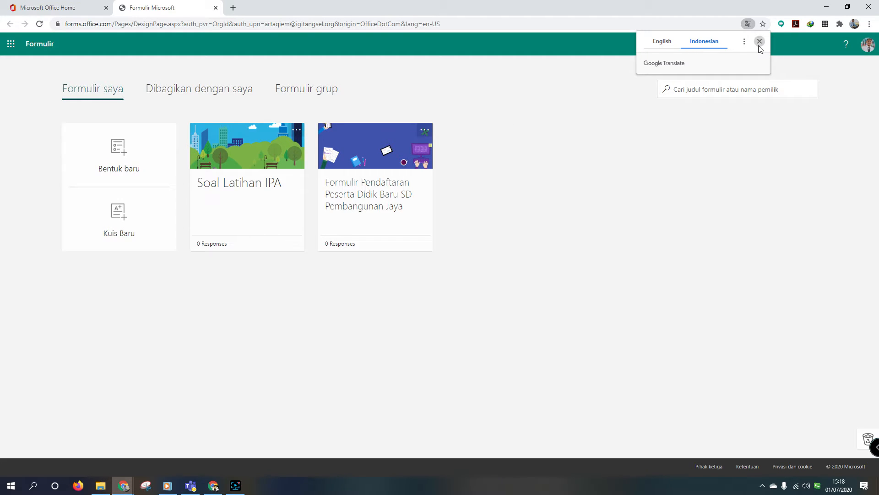
pyautogui.click(661, 46)
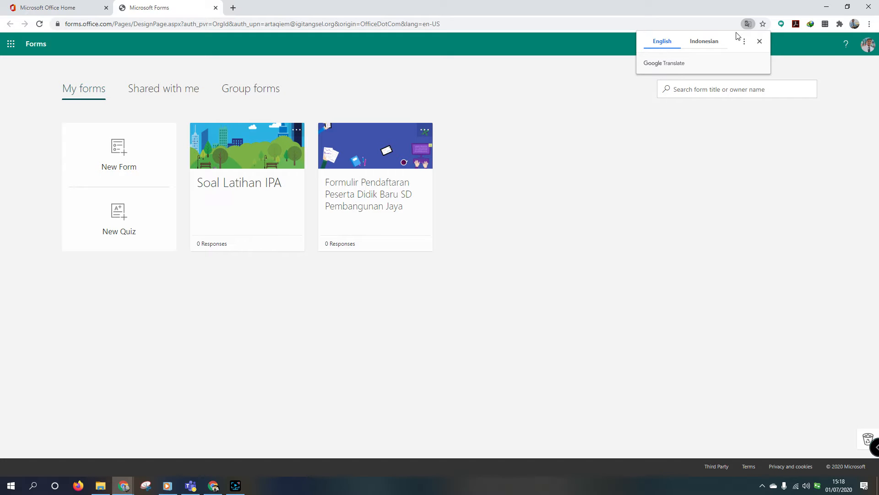
pyautogui.click(760, 42)
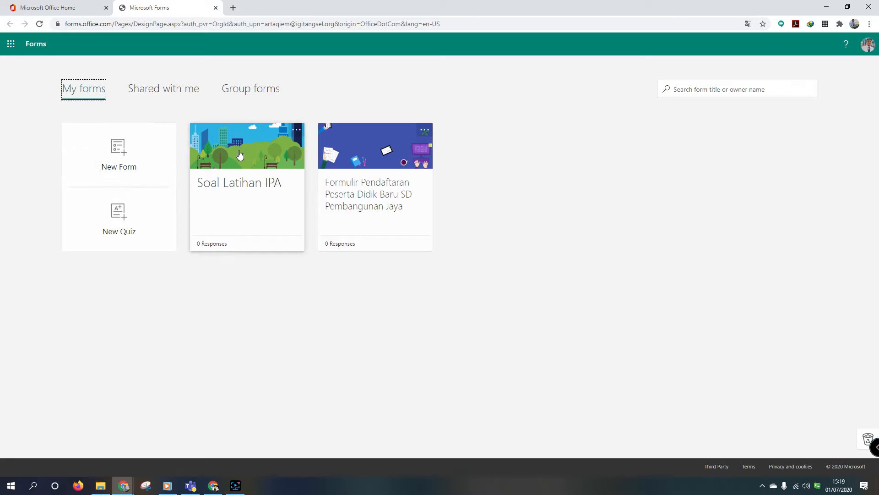
# Create a new blank form and title it "Formulir Pendaftaran Siswa Baru SD Pembangunan Jaya".
pyautogui.click(132, 152)
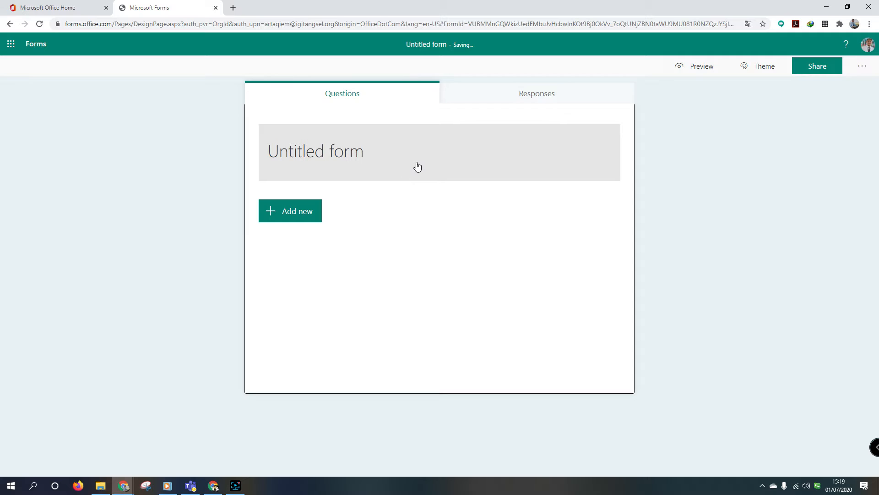
pyautogui.click(367, 156)
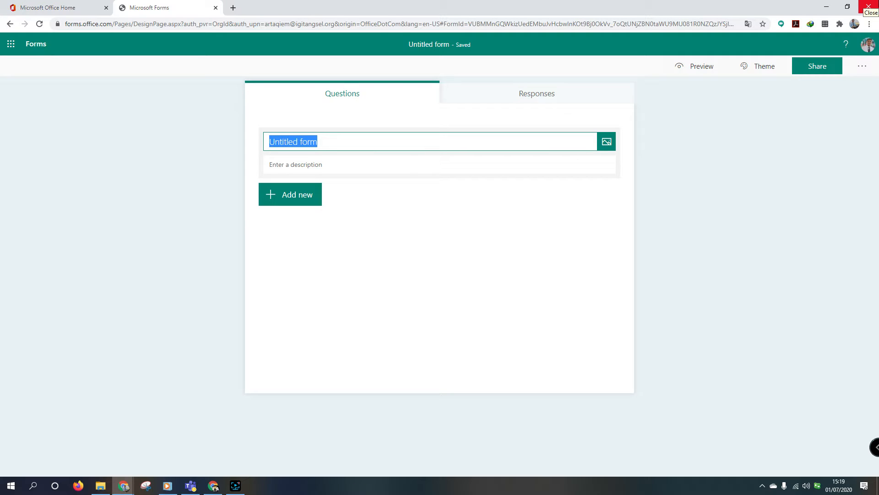
pyautogui.write('Formulir')
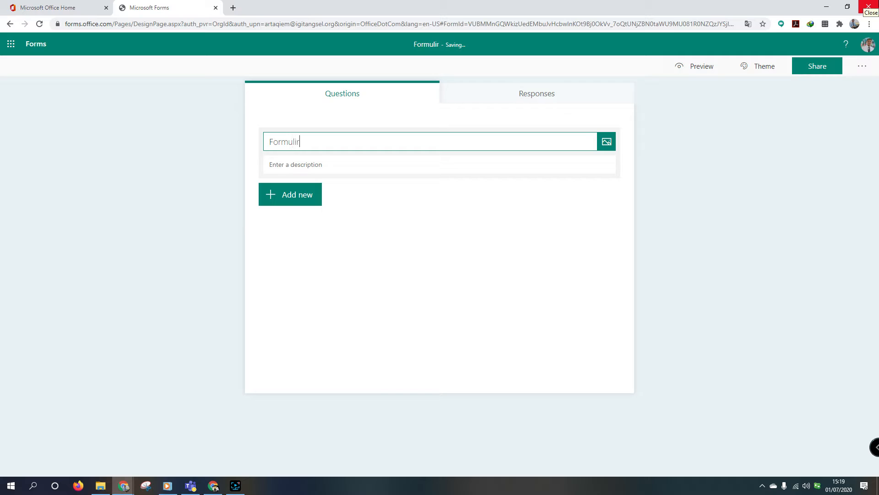
pyautogui.write(' Pendaftar')
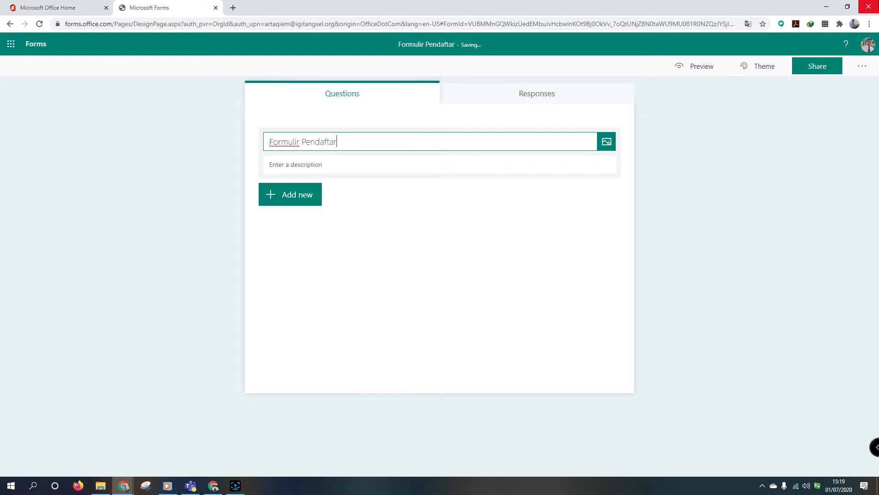
pyautogui.write('an Sis')
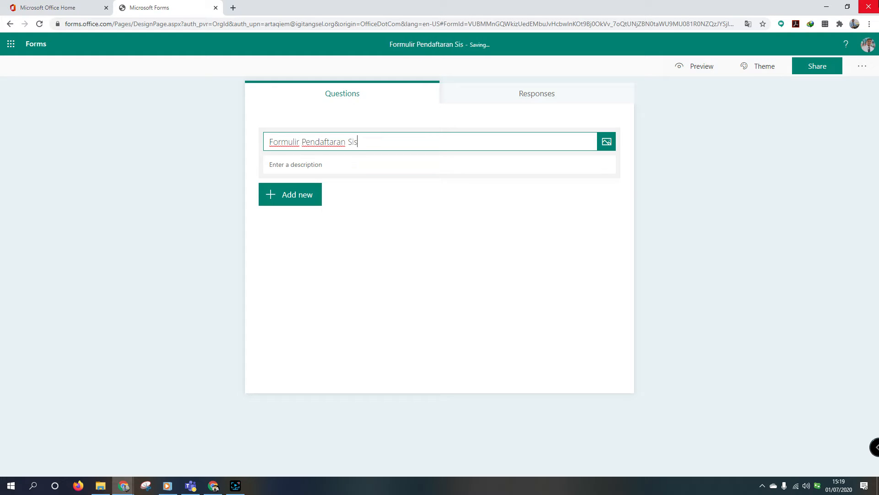
pyautogui.write('wa Baru ')
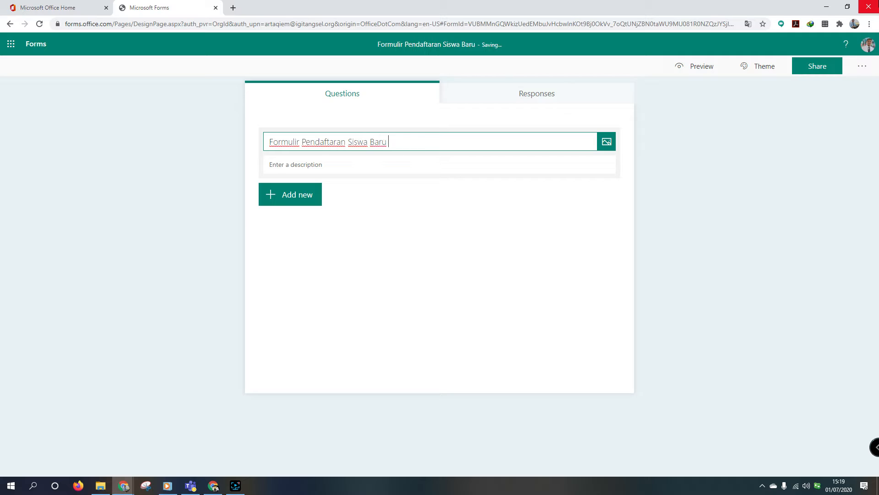
pyautogui.write('SD P')
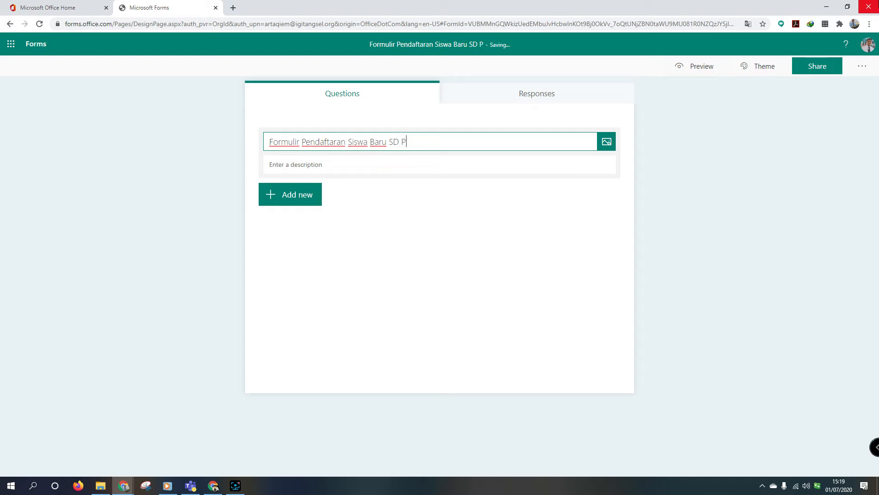
pyautogui.write('embangunan')
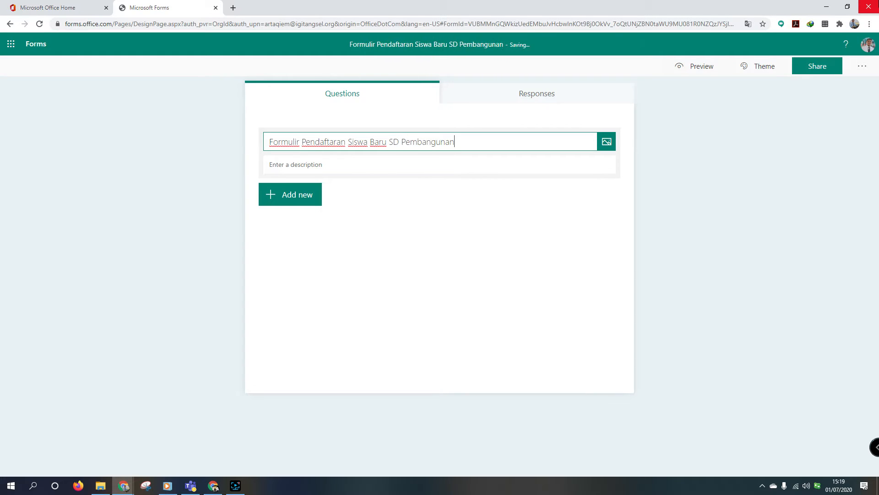
pyautogui.write(' Jaya')
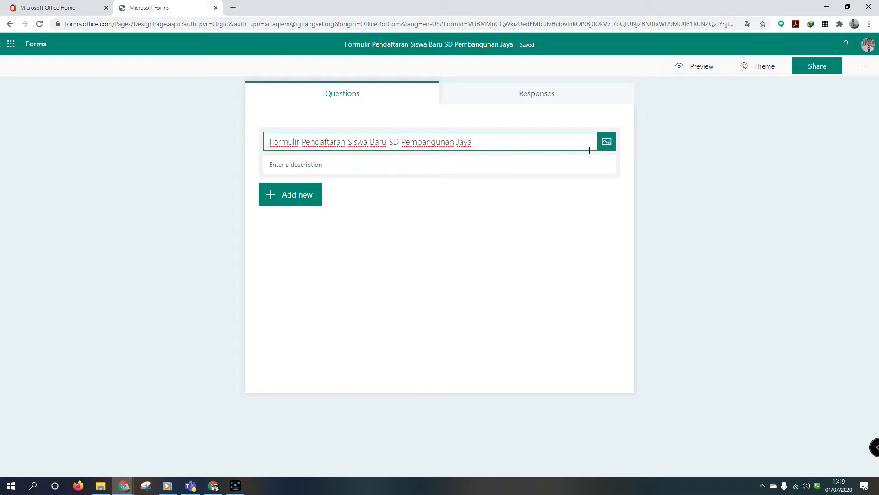
# Insert the image "Logo SPJ copy" from the computer's Downloads folder beside the form title.
pyautogui.click(607, 142)
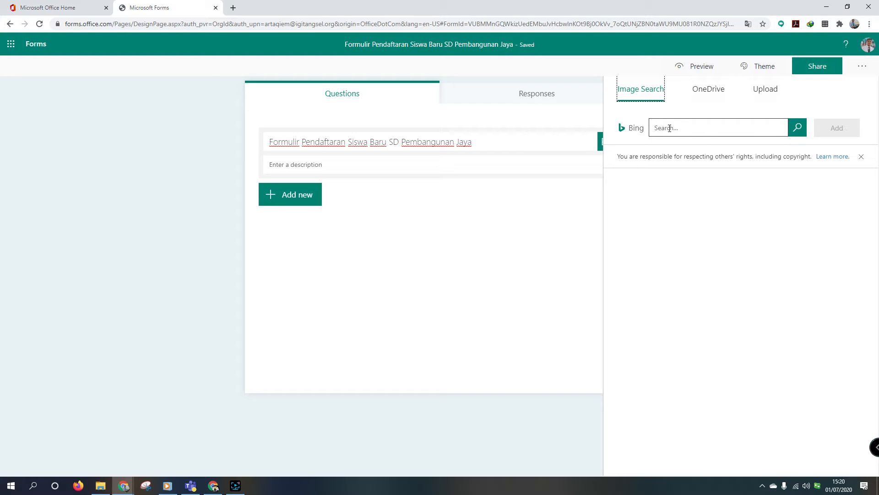
pyautogui.click(670, 129)
pyautogui.click(719, 95)
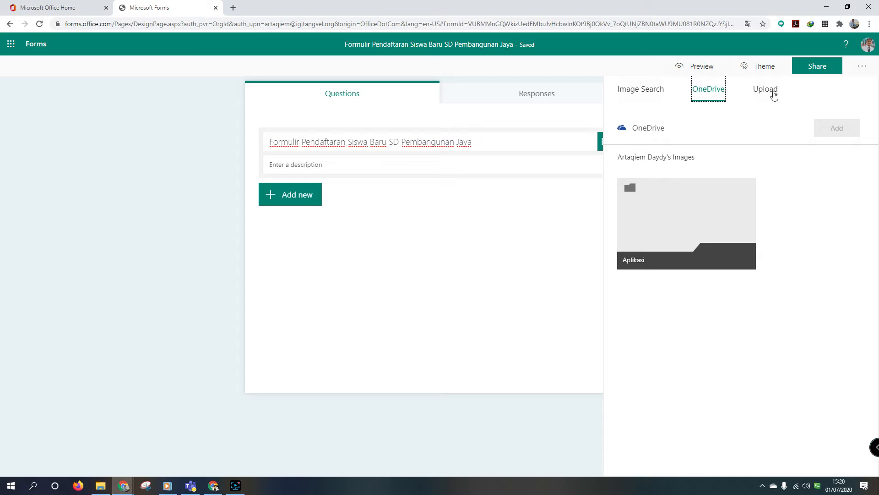
pyautogui.click(774, 94)
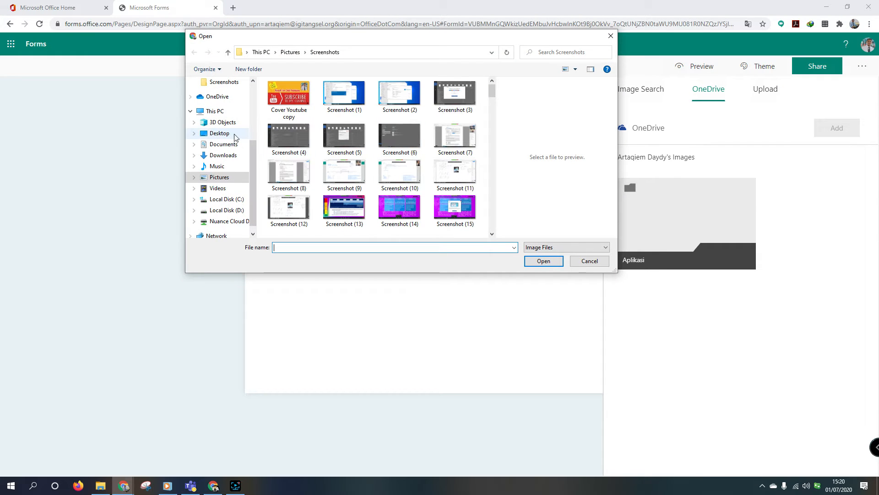
pyautogui.click(217, 156)
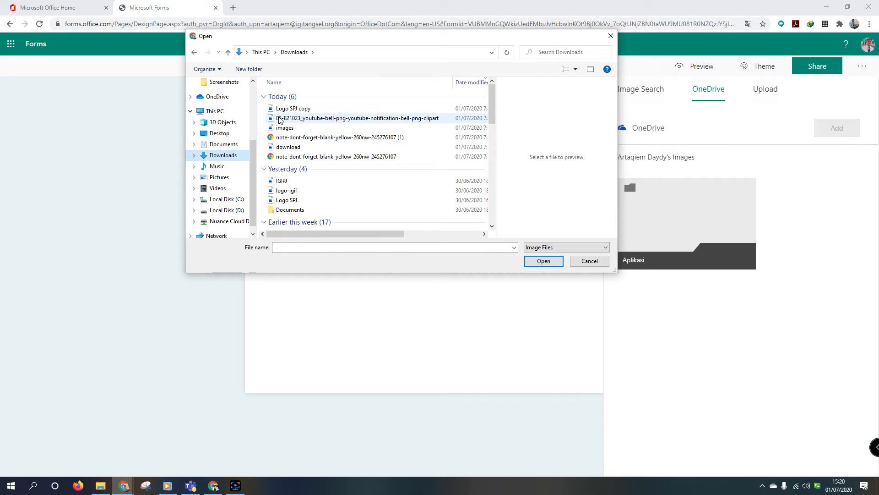
pyautogui.click(282, 111)
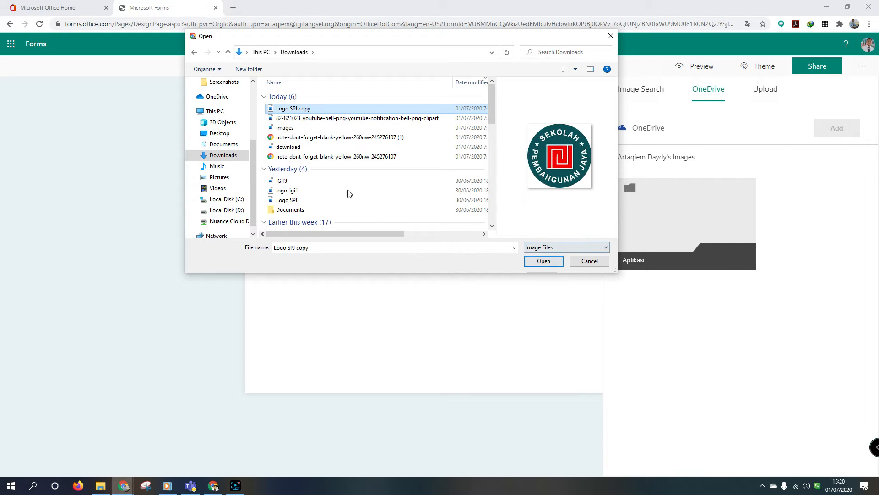
pyautogui.click(543, 261)
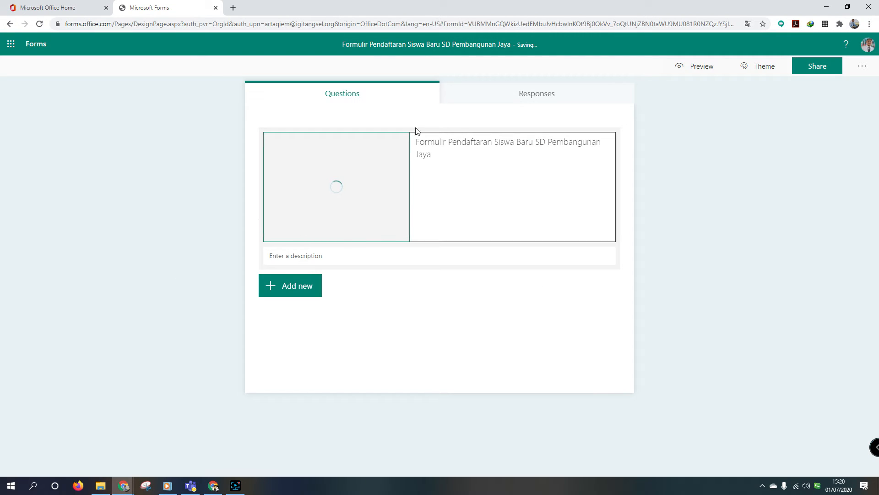
# Enter the form description "Silahkan Bapak/ibu mengisi formulir pendaftaran siswa baru berikut".
pyautogui.click(314, 255)
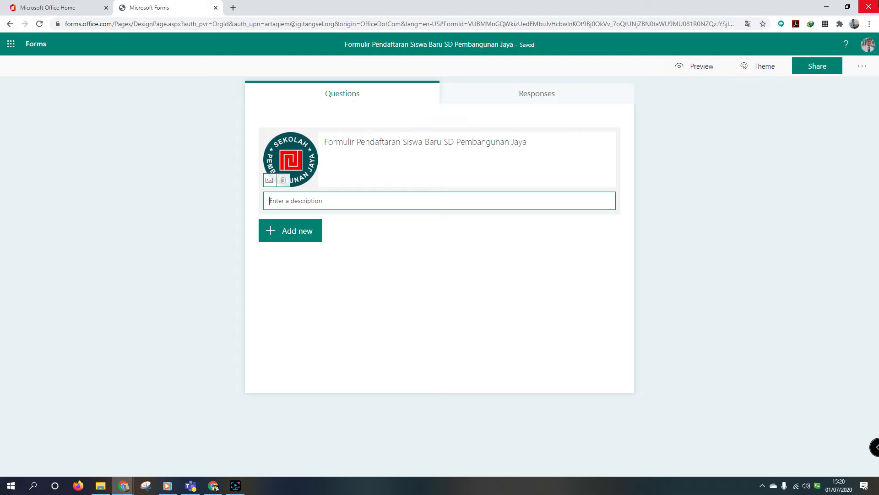
pyautogui.write('Silahak')
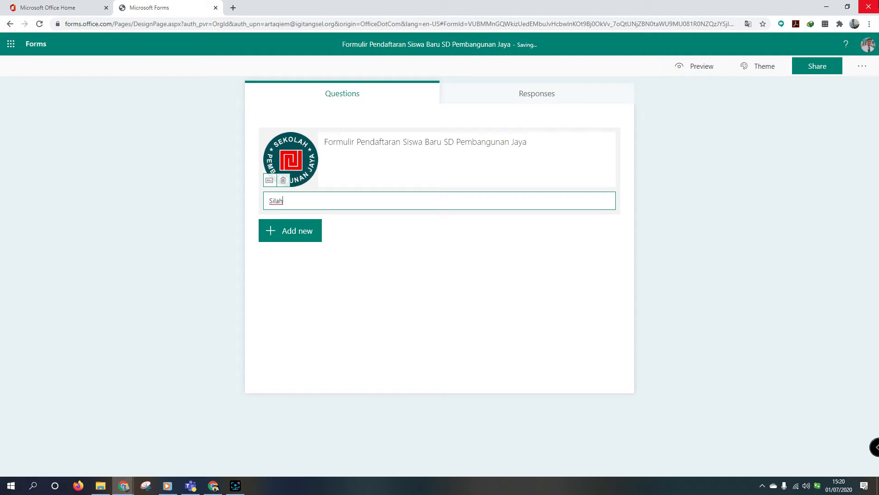
pyautogui.write('kan ')
pyautogui.write('Bao')
pyautogui.write('pak')
pyautogui.write('/ibu')
pyautogui.write(' mengisi')
pyautogui.write(' formulir ')
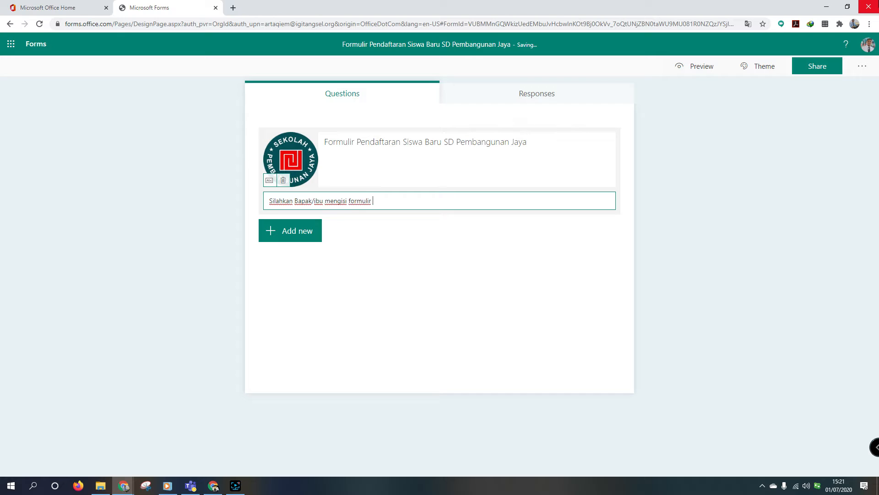
pyautogui.write('beri')
pyautogui.press('BackSpace')
pyautogui.press('BackSpace')
pyautogui.write('pendaftaran siswa baru berikut')
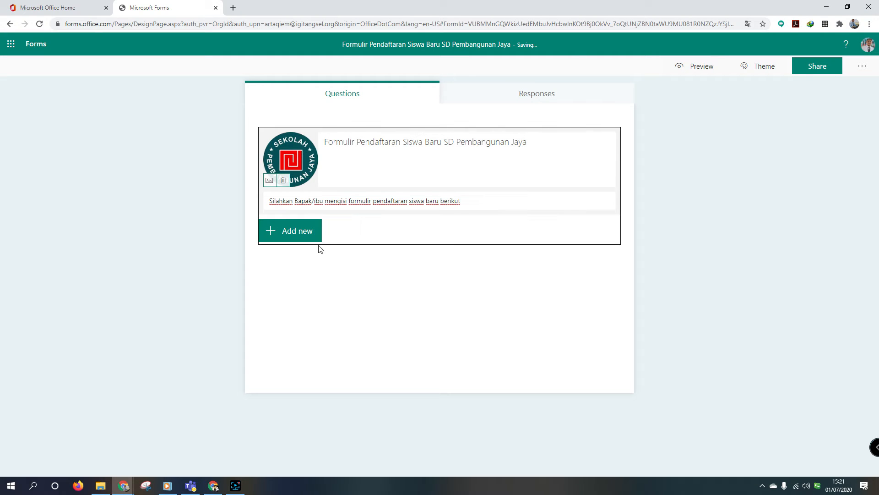
# Add a choice question with the text "Apakah bapak/ibu pernah membaca/melihat promosi SD Pembangunan Jaya".
pyautogui.click(305, 241)
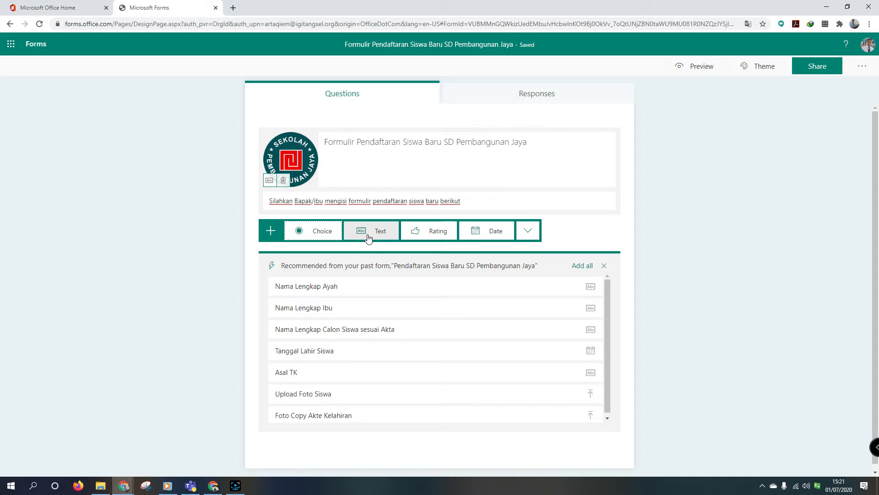
pyautogui.click(313, 234)
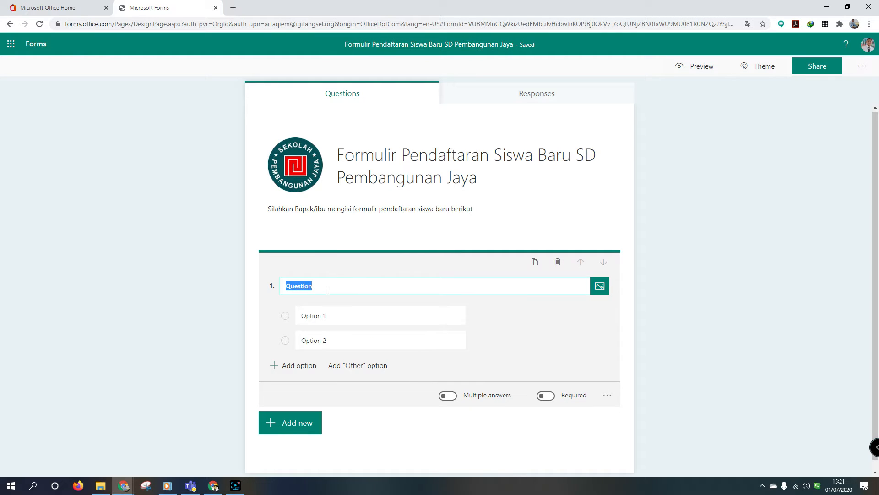
pyautogui.write('Apakah')
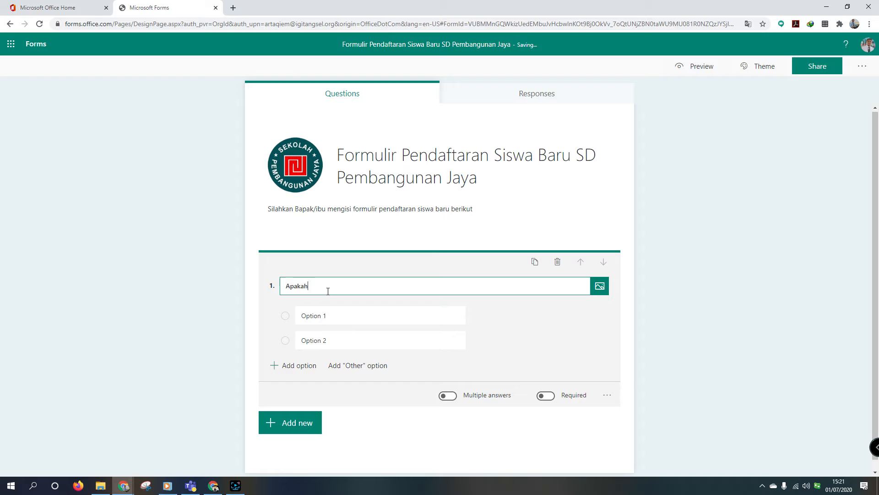
pyautogui.press('BackSpace')
pyautogui.press('BackSpace')
pyautogui.press('BackSpace')
pyautogui.write('ah Bapak')
pyautogui.press('BackSpace')
pyautogui.press('BackSpace')
pyautogui.press('BackSpace')
pyautogui.press('BackSpace')
pyautogui.press('BackSpace')
pyautogui.write('bapak/ibu peern')
pyautogui.press('BackSpace')
pyautogui.press('BackSpace')
pyautogui.press('BackSpace')
pyautogui.write('rnah membaca/melihat promosi')
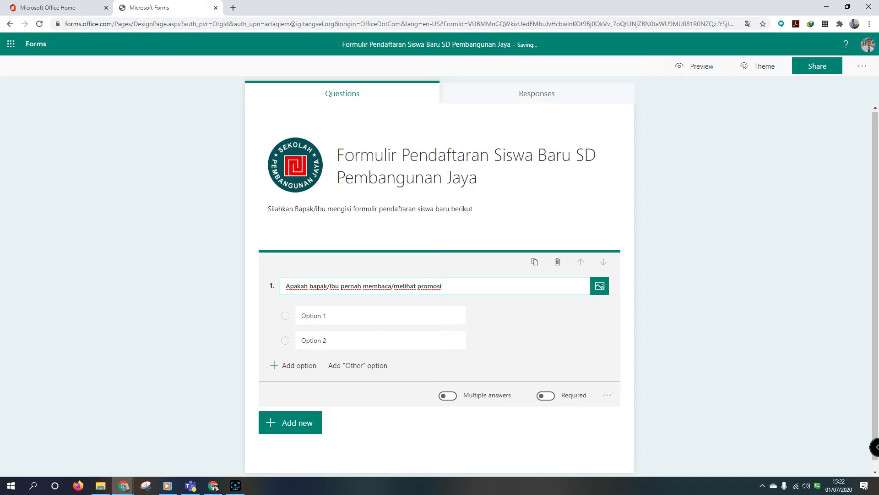
pyautogui.write(' SD Pembangunan Jaya')
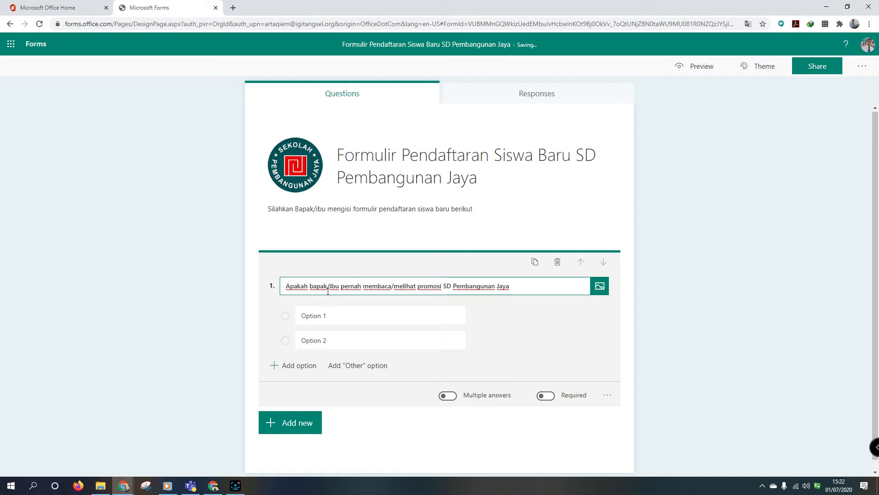
# Set the first question's options to "Ya" and "Tidak" and make the question required.
pyautogui.click(333, 316)
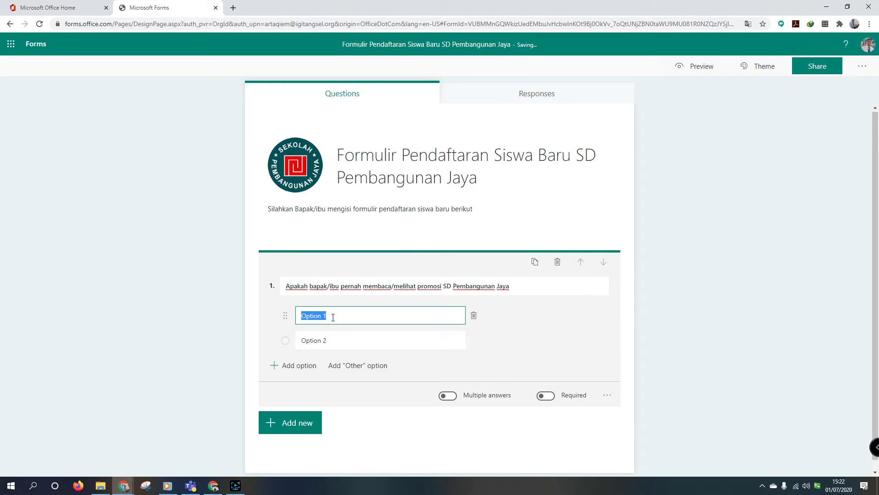
pyautogui.write('Ya')
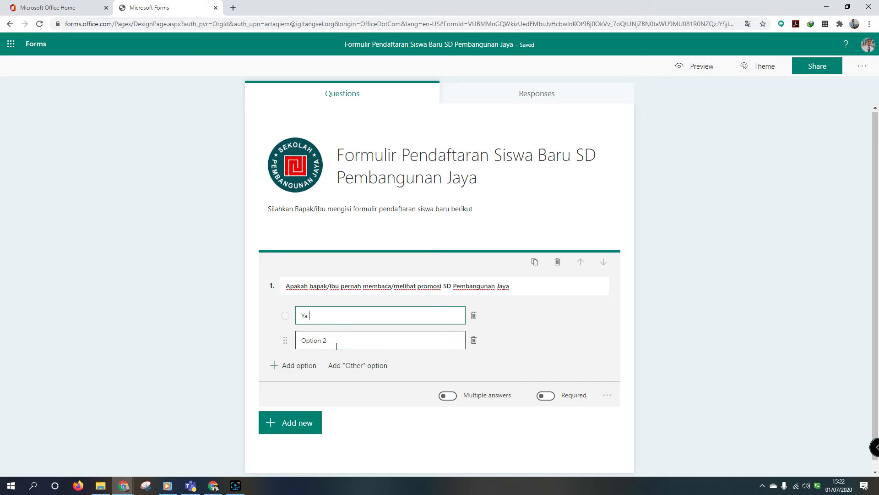
pyautogui.click(334, 345)
pyautogui.write('Tidak')
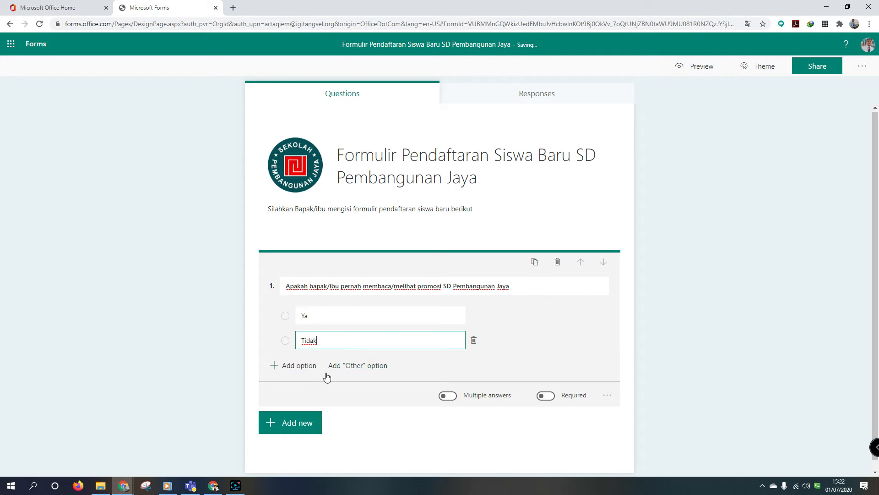
pyautogui.click(552, 398)
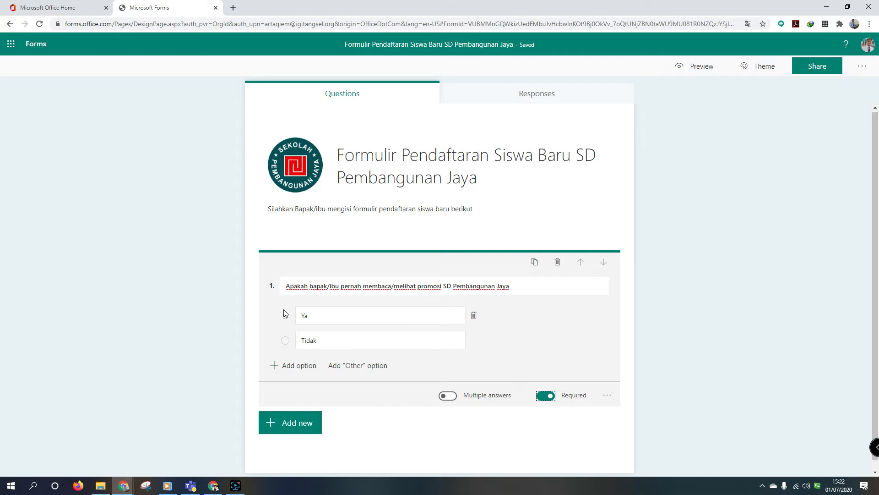
# Add a second choice question with the text "Dari manakah bapak/ibu menerima informasi tentang SD Pembangunan Jaya".
pyautogui.click(282, 423)
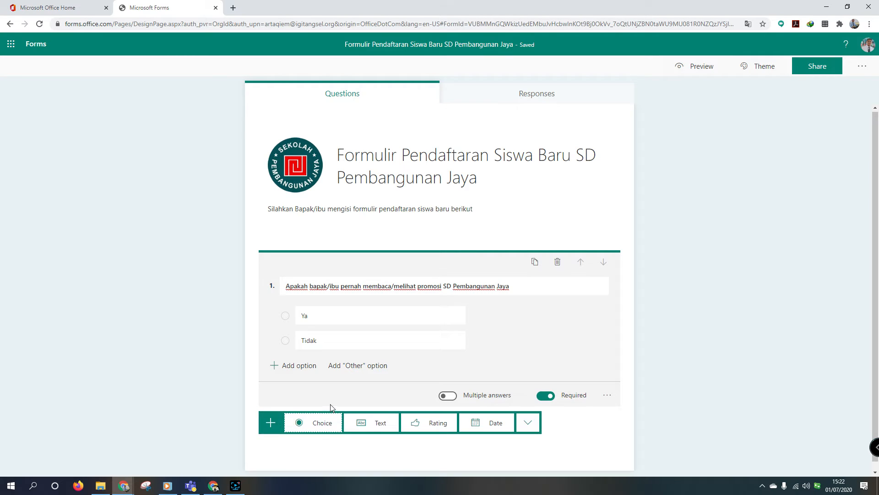
pyautogui.click(319, 431)
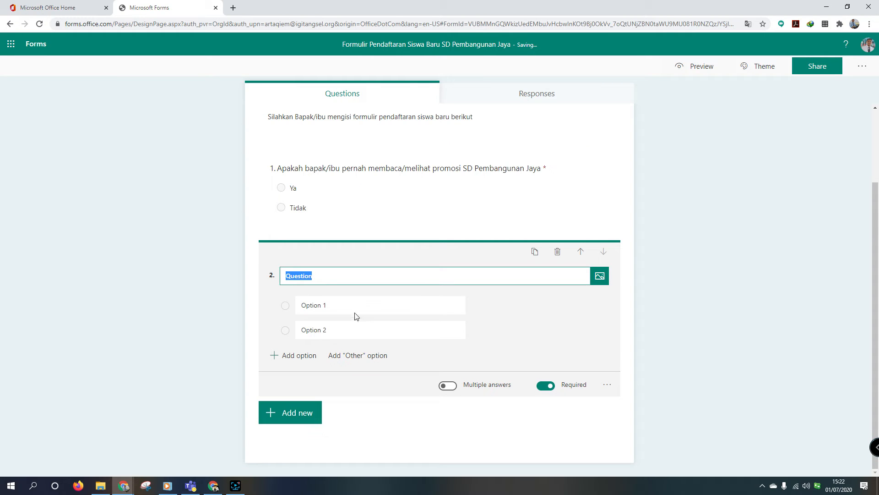
pyautogui.write('Dari')
pyautogui.write(' makanak')
pyautogui.press('BackSpace')
pyautogui.press('BackSpace')
pyautogui.press('BackSpace')
pyautogui.write('nakah bapak ')
pyautogui.write('ibu mem')
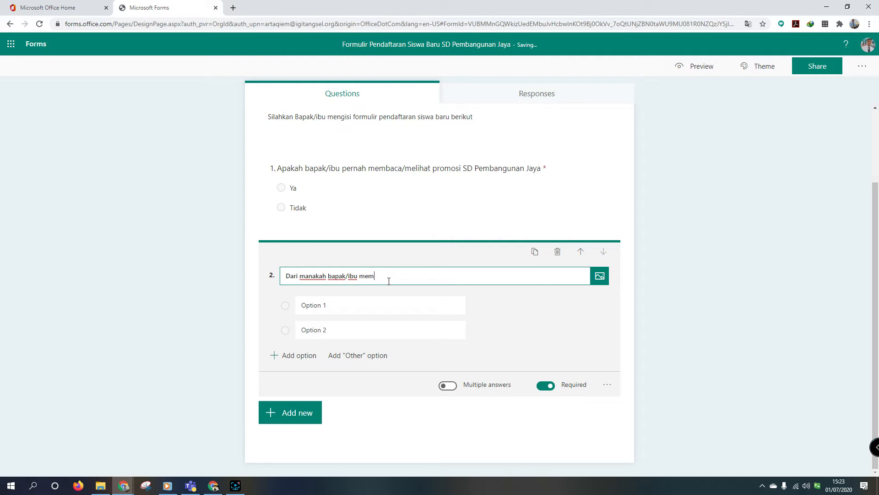
pyautogui.write('erima informasi tentang SD Pembangunan Jaya')
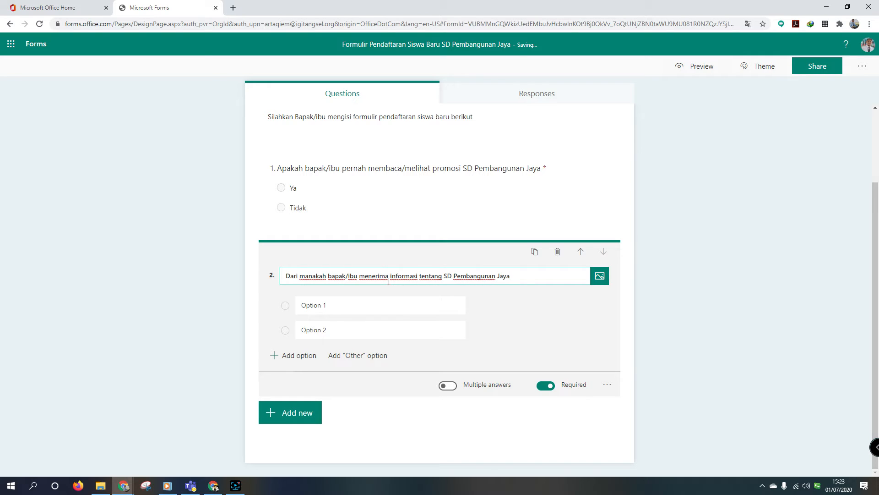
# Give question 2 the options "Brosur", "Majalah/Koran/Tabloid", "Internet" and "Teman", plus a fifth option with its default text.
pyautogui.click(329, 307)
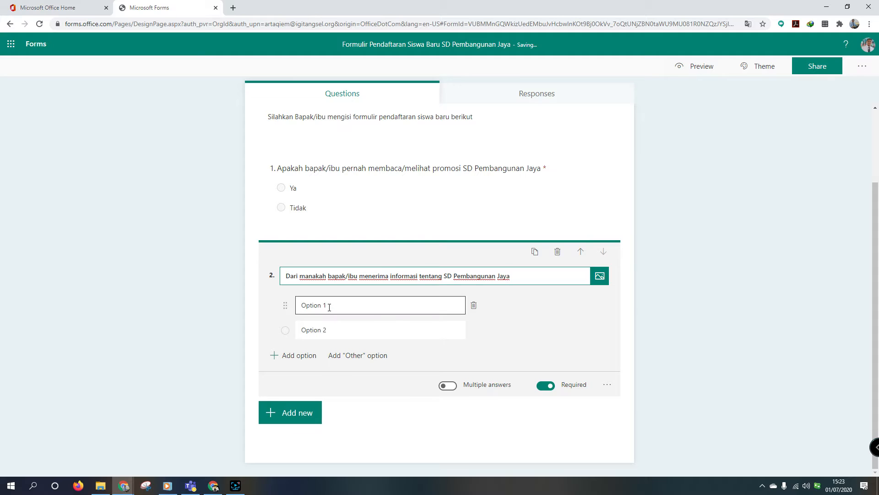
pyautogui.click(329, 307)
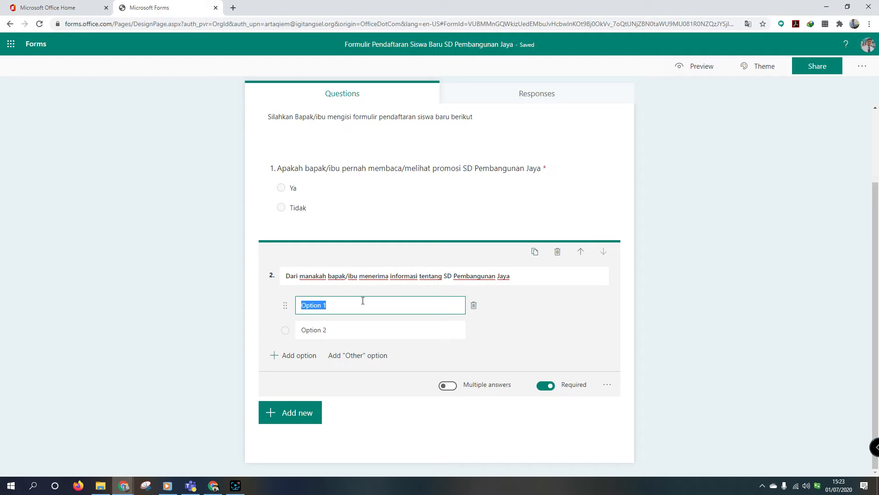
pyautogui.write('Brosur')
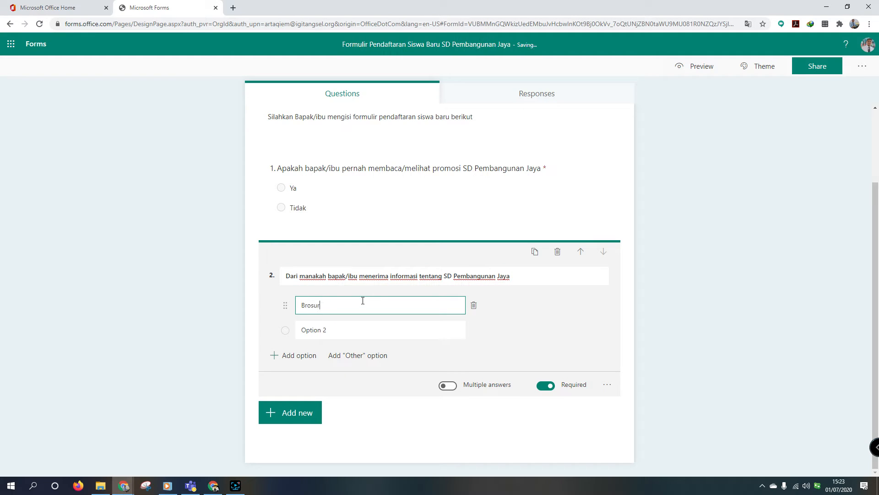
pyautogui.click(367, 328)
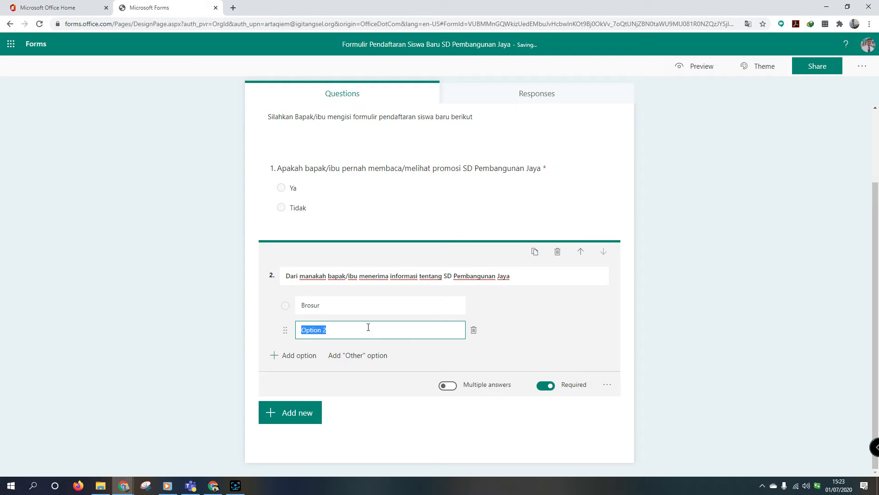
pyautogui.write('Majalah/Koran/Tabloid')
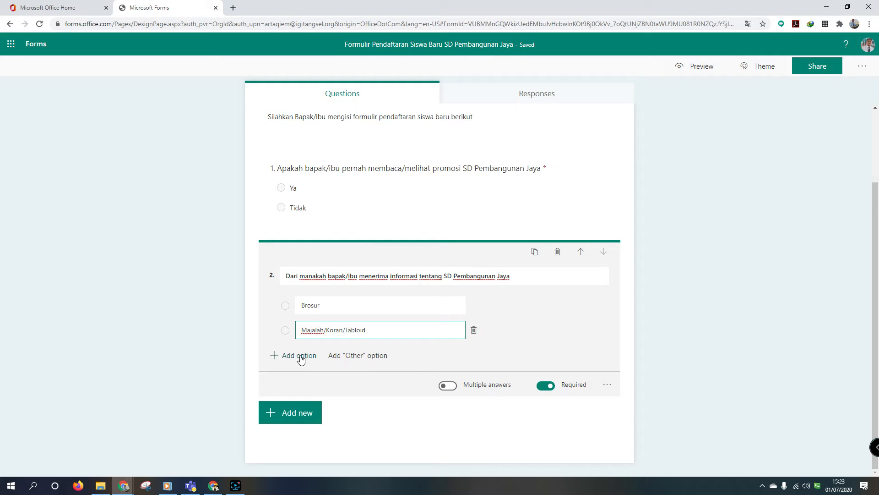
pyautogui.click(300, 356)
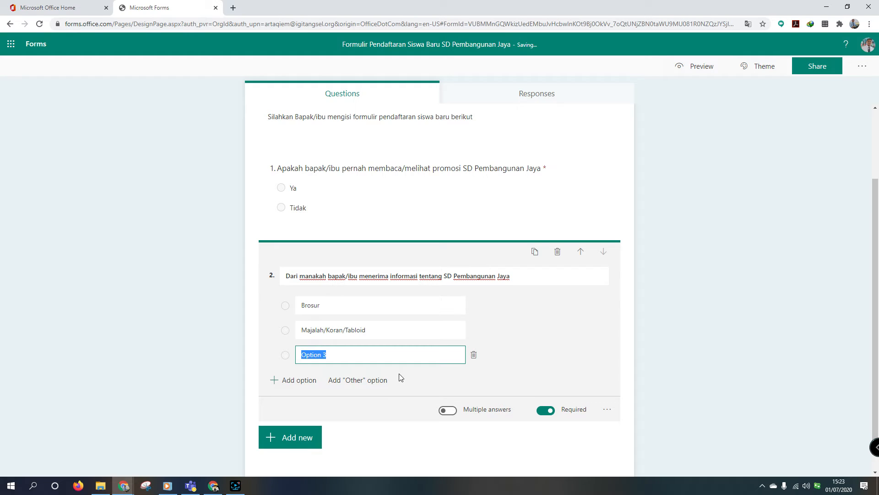
pyautogui.write('Internet')
pyautogui.click(305, 381)
pyautogui.write('Teman')
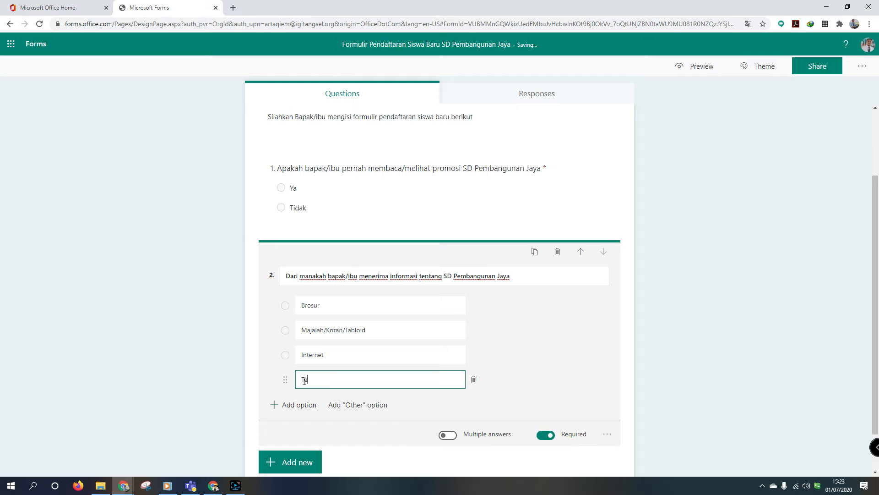
pyautogui.click(303, 405)
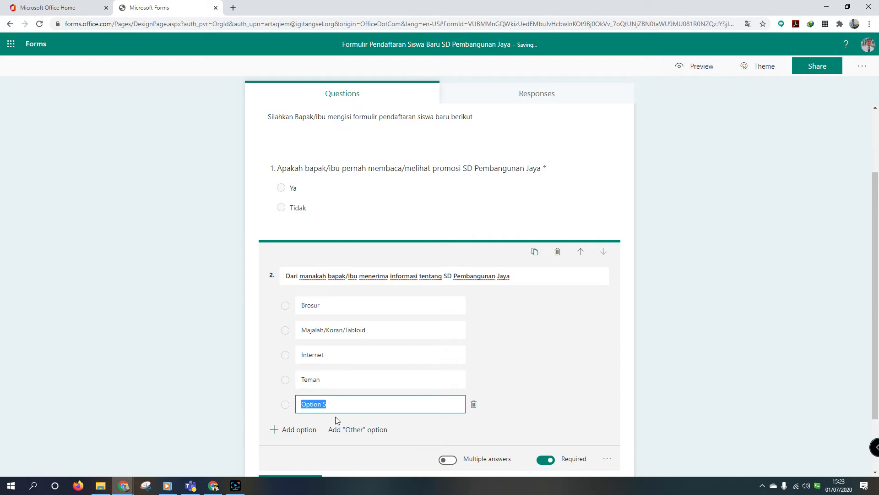
# Try an "Other" option in place of the fifth option in question 2, and restore the fifth option.
pyautogui.click(362, 430)
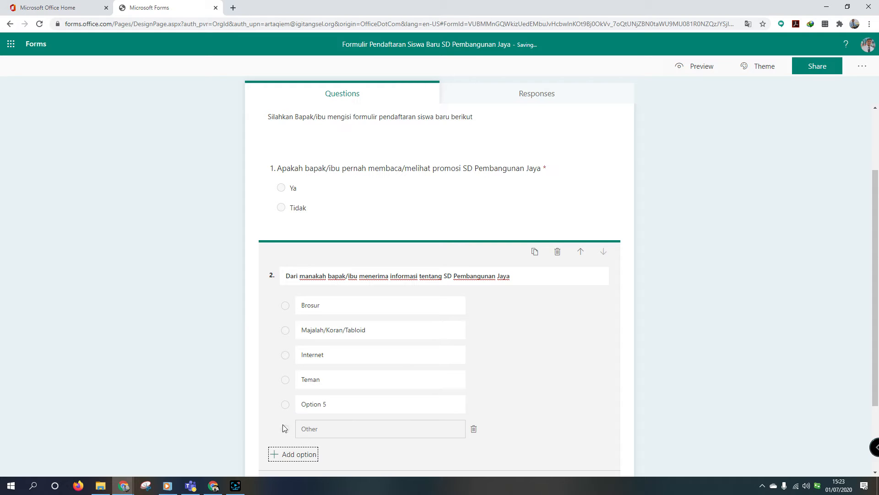
pyautogui.click(473, 404)
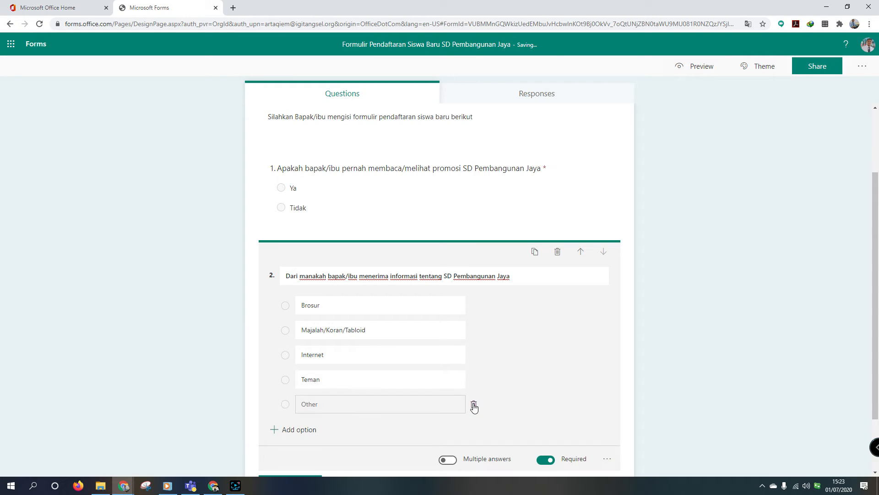
pyautogui.click(293, 428)
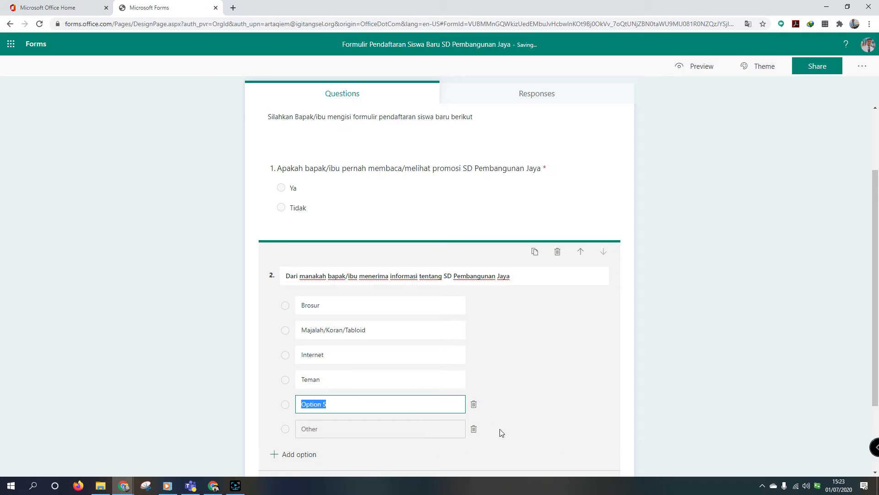
pyautogui.click(474, 429)
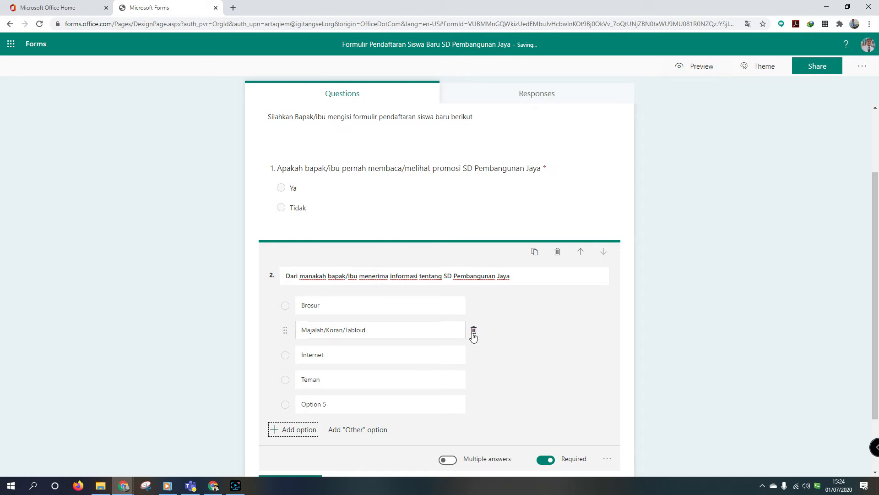
# Add a text question "Nama Ayah Calon Siswa" as question 3 and enable long answers for it.
pyautogui.scroll(-2, 462, 341)
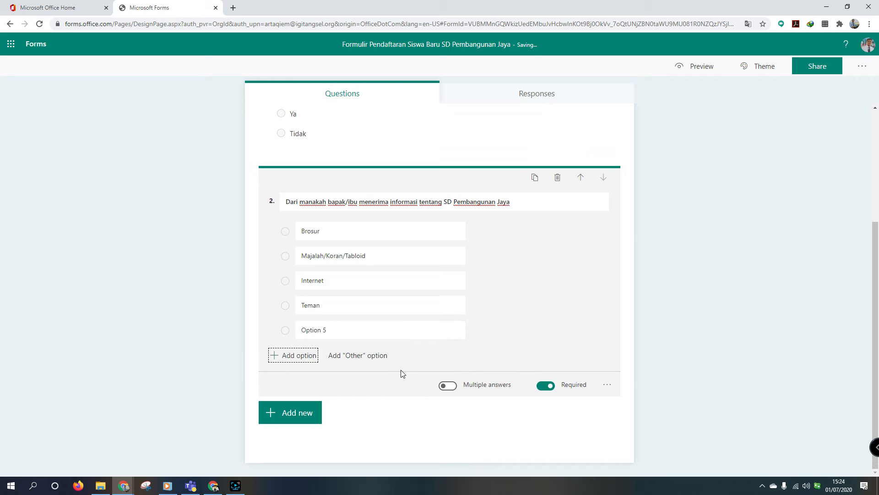
pyautogui.click(292, 412)
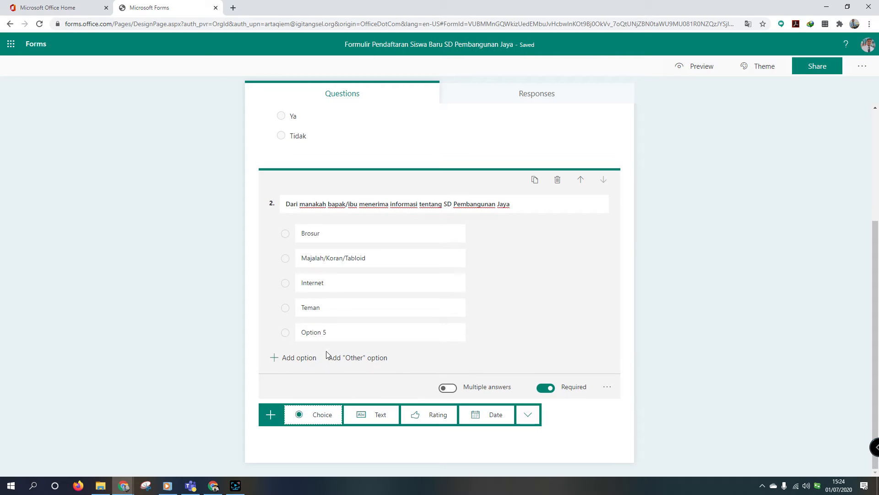
pyautogui.click(360, 419)
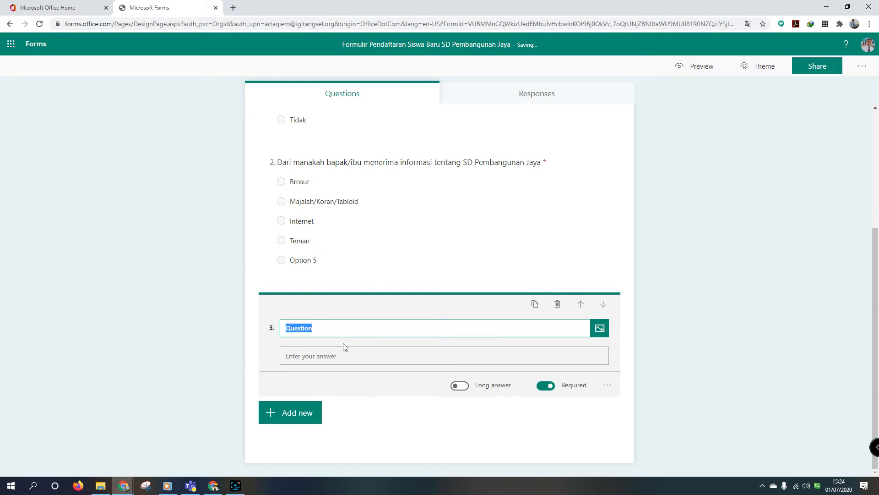
pyautogui.write('Nama')
pyautogui.write(' O')
pyautogui.write('yah')
pyautogui.press('BackSpace')
pyautogui.press('BackSpace')
pyautogui.write('ah Calon Siswa')
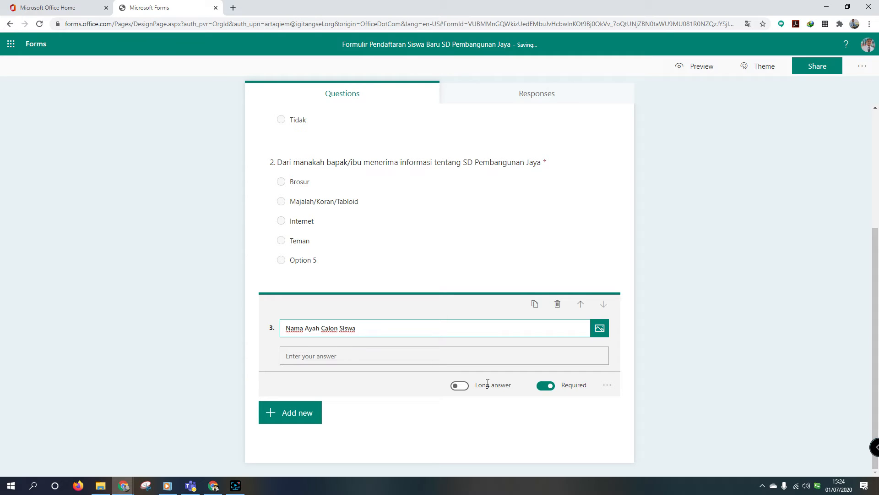
pyautogui.click(460, 386)
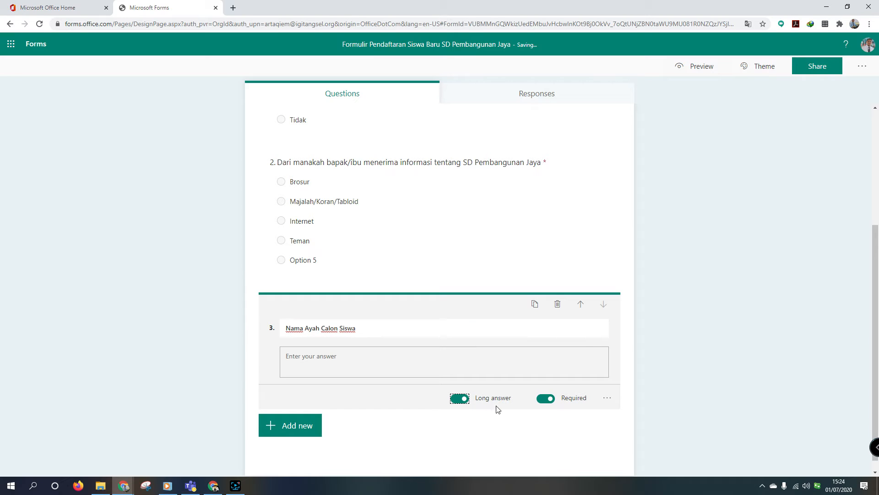
# Add a text question "Nama Ibu Calon Siswa" as question 4 and enable long answers for it.
pyautogui.click(307, 427)
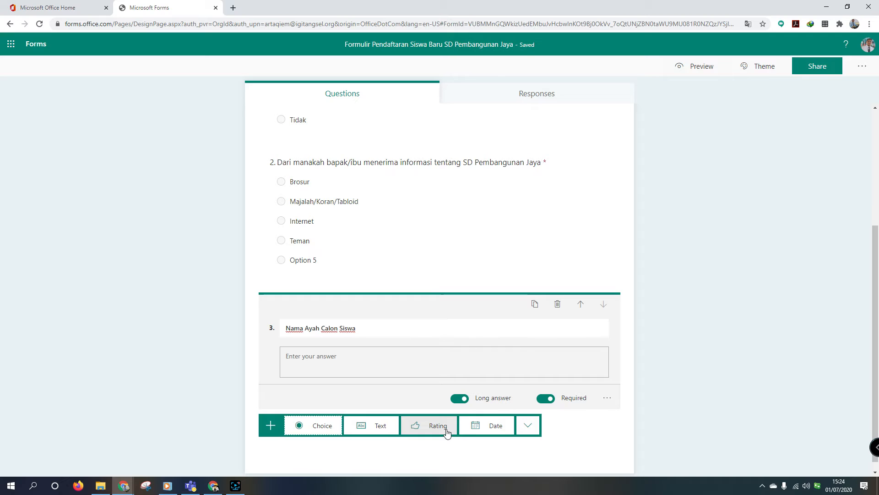
pyautogui.click(381, 426)
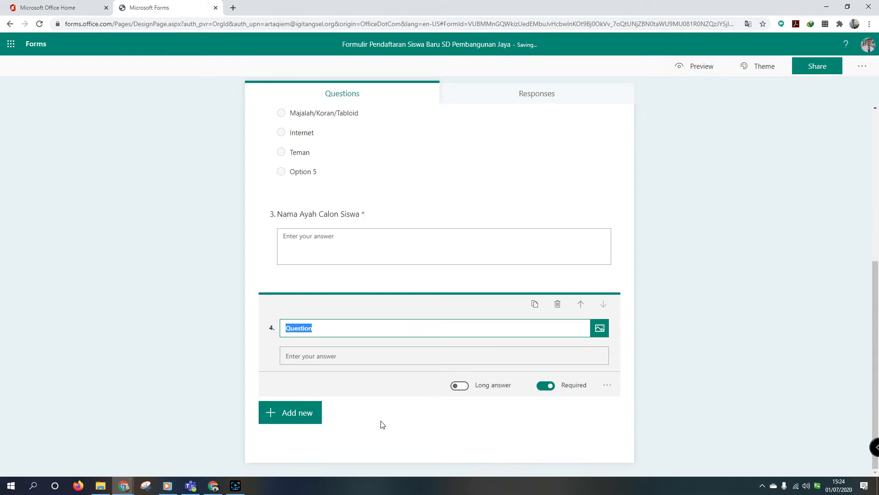
pyautogui.write('Nama C Ibu Calon Siswa')
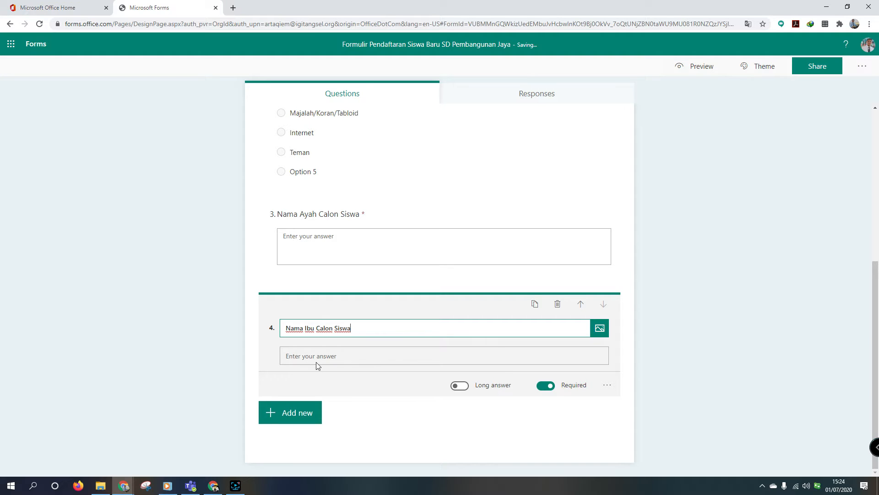
pyautogui.click(460, 386)
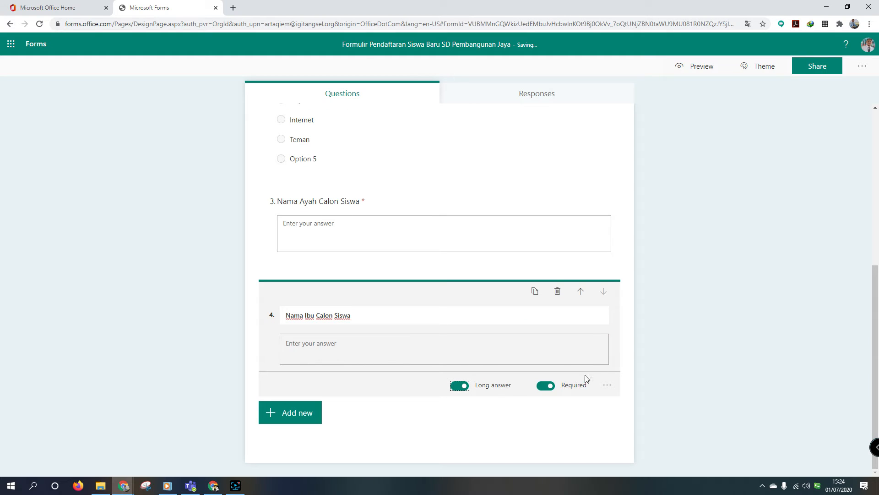
# Add a text question "Nama Calon Siswa" as question 5 and enable long answers for it.
pyautogui.click(308, 422)
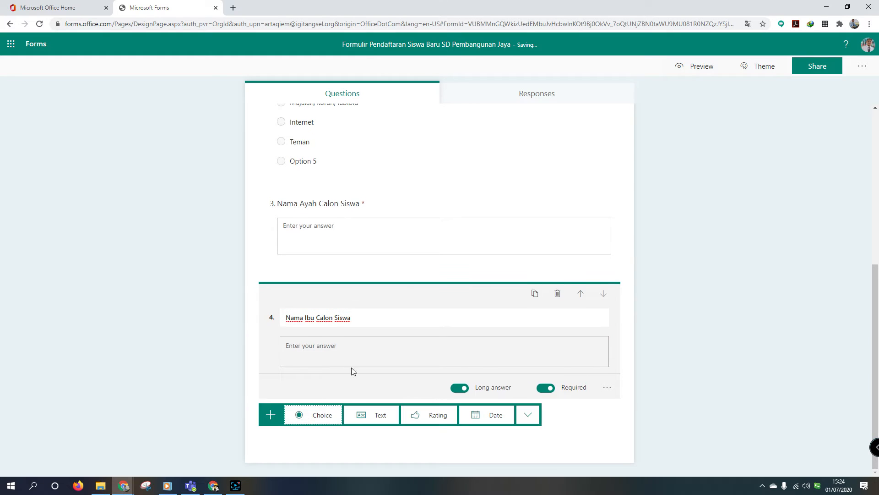
pyautogui.click(380, 415)
pyautogui.write('N')
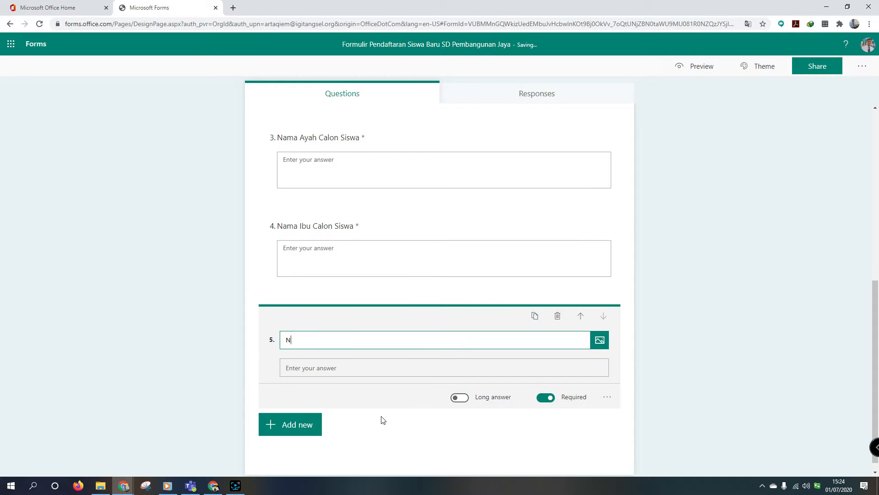
pyautogui.write('ama Siswa')
pyautogui.hotkey('ctrl', 'shift', 'Left')
pyautogui.write('SisCalon Si')
pyautogui.press('BackSpace')
pyautogui.press('BackSpace')
pyautogui.write('iswa')
pyautogui.click(462, 397)
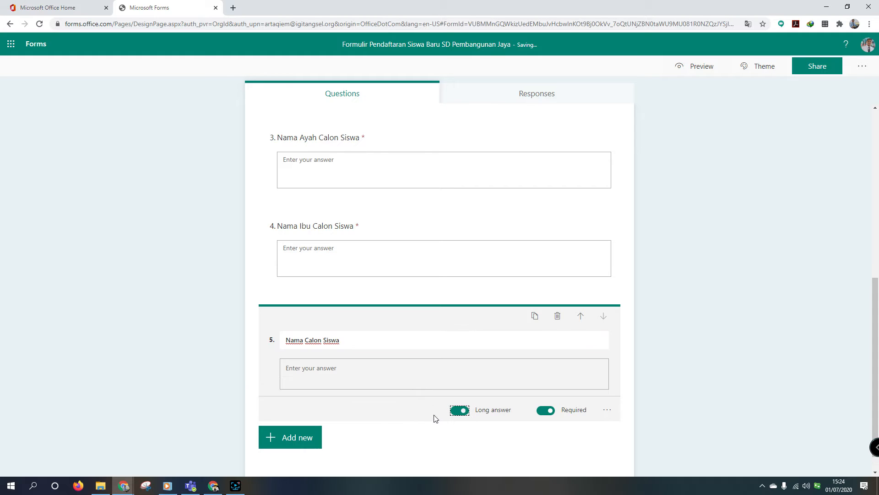
# Add a short-answer text question "Tempat Lahir" as question 6.
pyautogui.click(305, 437)
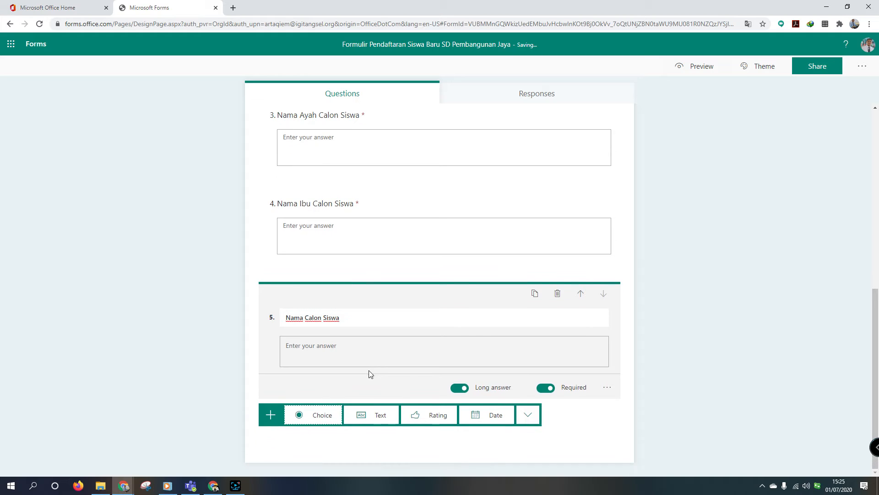
pyautogui.click(363, 414)
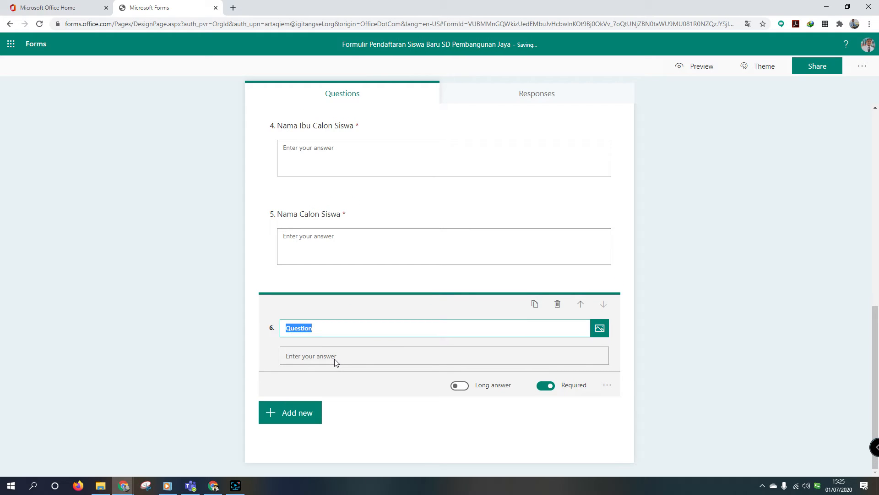
pyautogui.write('Tempat Lahir')
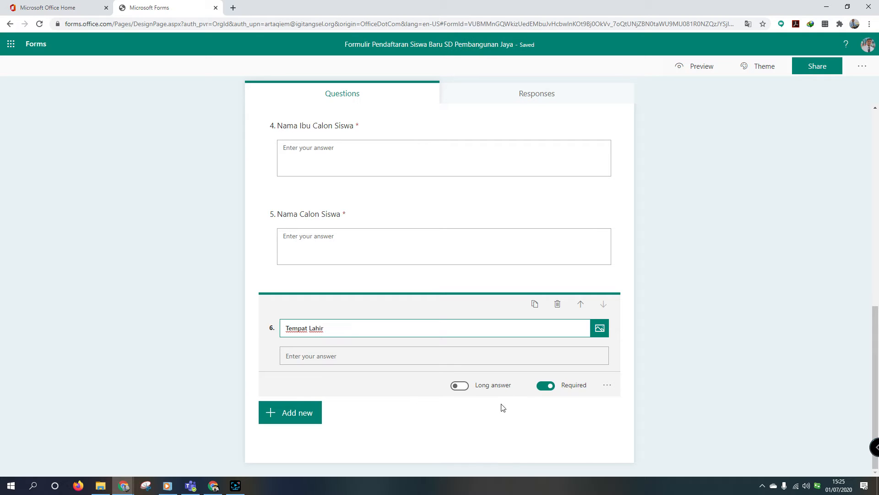
pyautogui.click(277, 420)
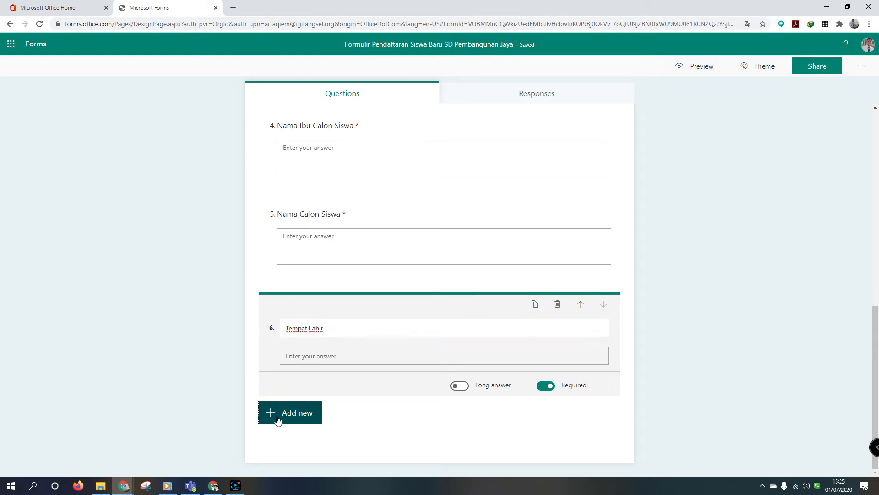
pyautogui.click(379, 421)
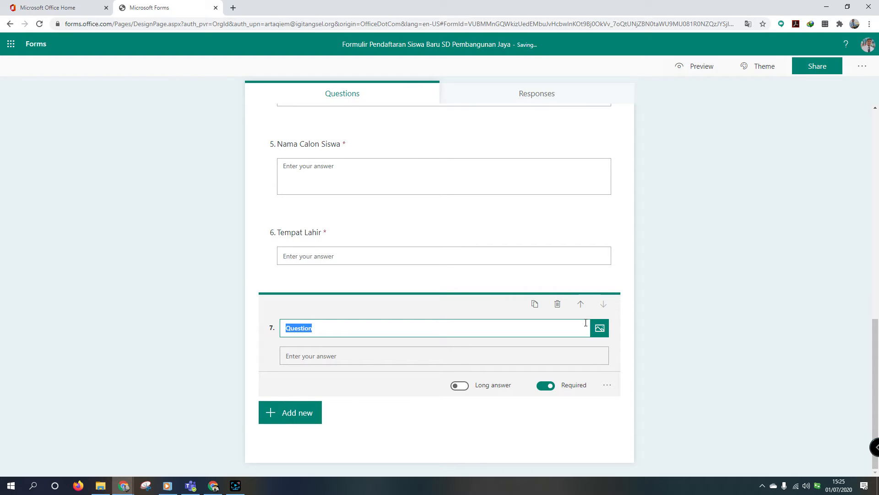
pyautogui.click(558, 304)
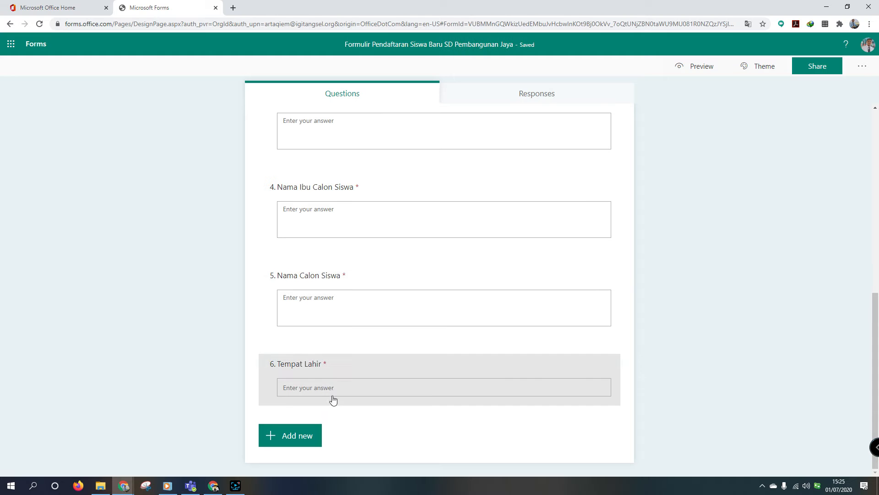
# Add a date question "Tanggal Lahir" as question 7.
pyautogui.click(304, 436)
pyautogui.click(478, 438)
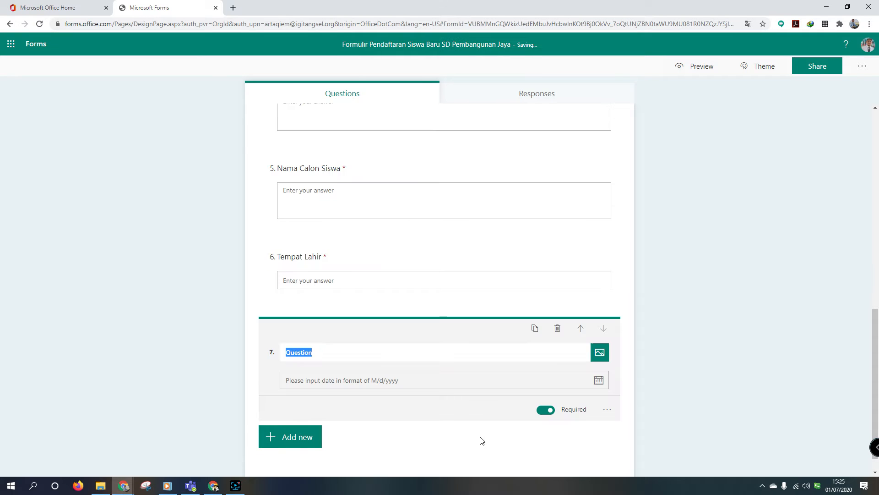
pyautogui.write('Tan')
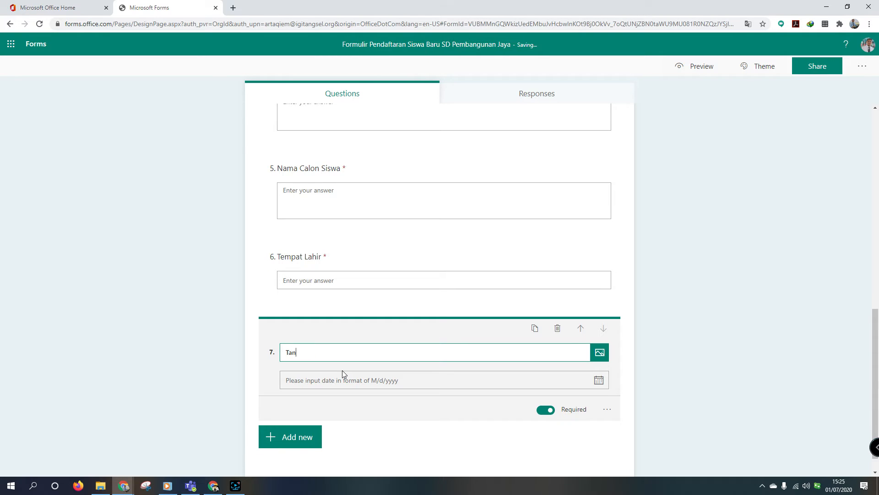
pyautogui.write('ggall')
pyautogui.press('BackSpace')
pyautogui.write('Lahir')
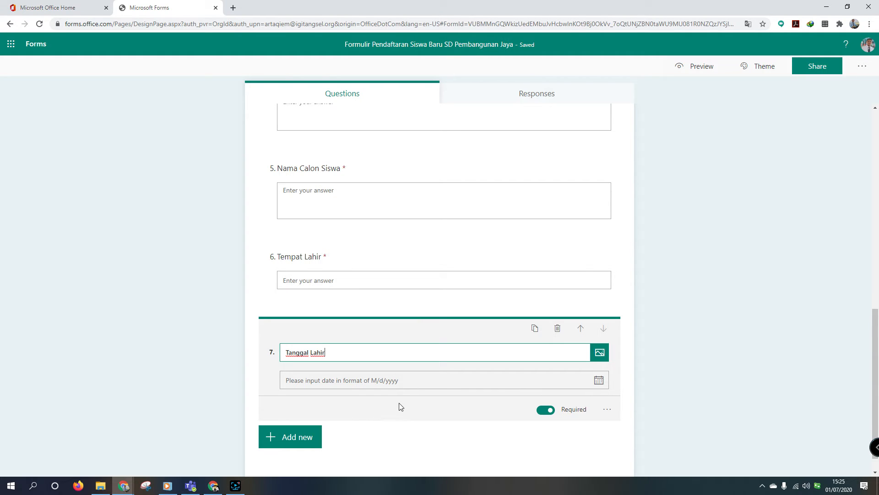
# Add a rating question as question 8, below "Tanggal Lahir".
pyautogui.click(302, 441)
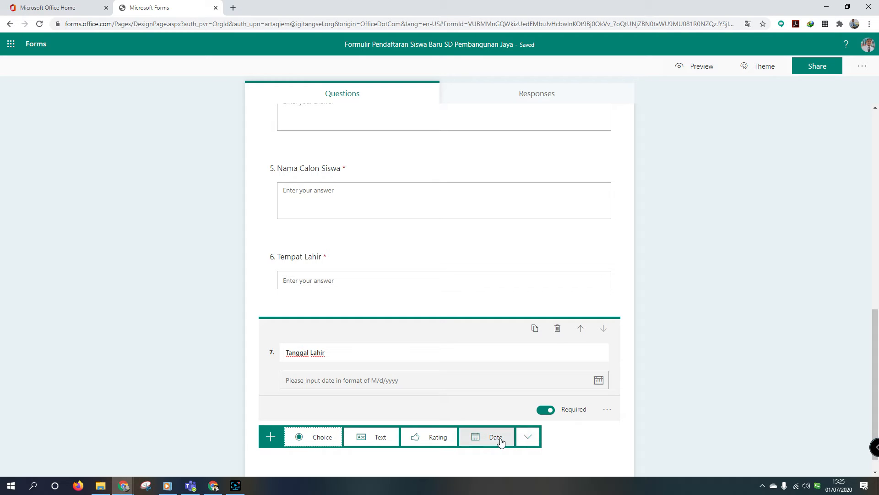
pyautogui.click(420, 440)
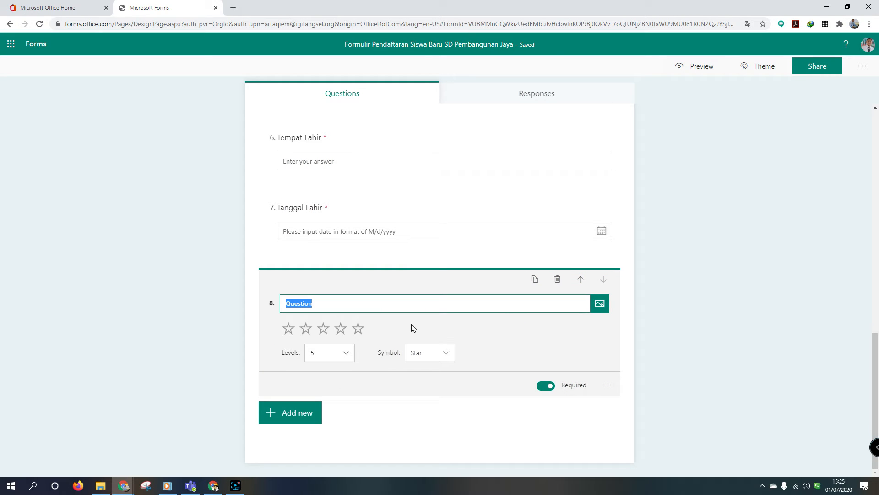
# Try the Number symbol for the rating question, and restore the Star symbol.
pyautogui.click(436, 352)
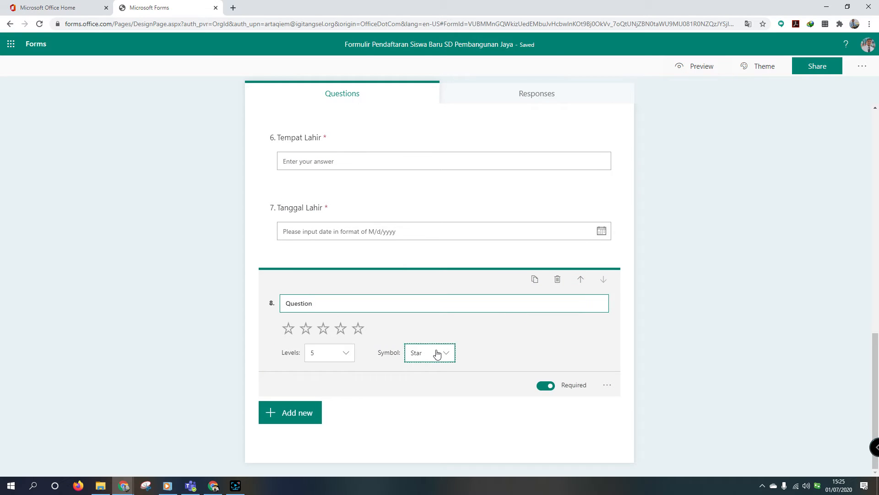
pyautogui.click(438, 370)
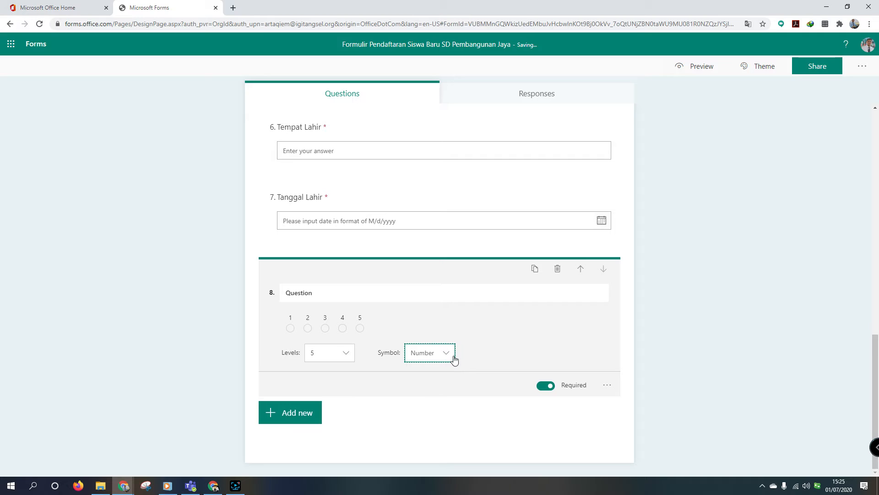
pyautogui.click(447, 353)
pyautogui.click(422, 388)
# Title the rating question "Apakah Bapak/Ibu Puas Terhadap Penyebaran Informasi SD Pembangunan Jaya".
pyautogui.click(370, 312)
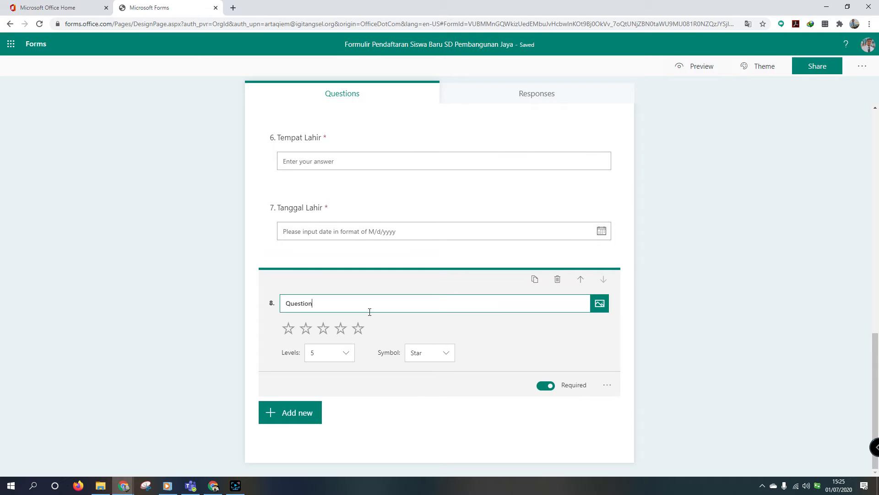
pyautogui.doubleClick(370, 311)
pyautogui.write('Apakah ')
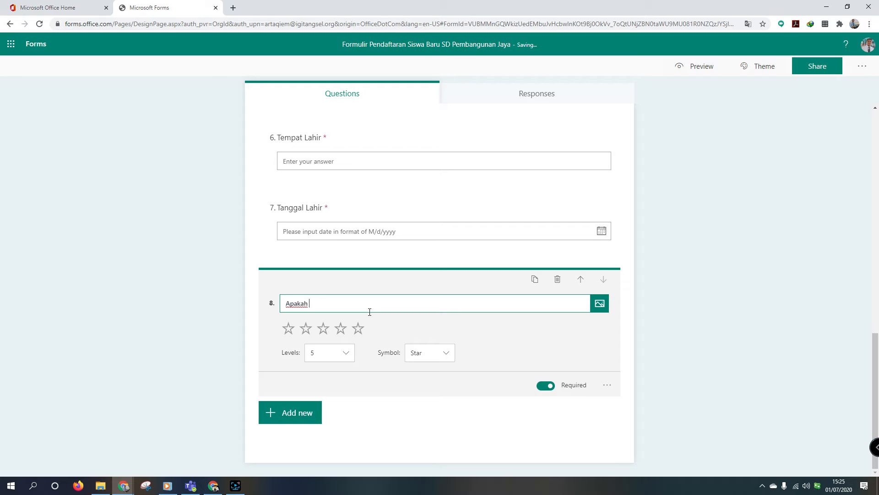
pyautogui.write(' Bapak/Ibu Puas terhadaphadap Penyebaran Inf')
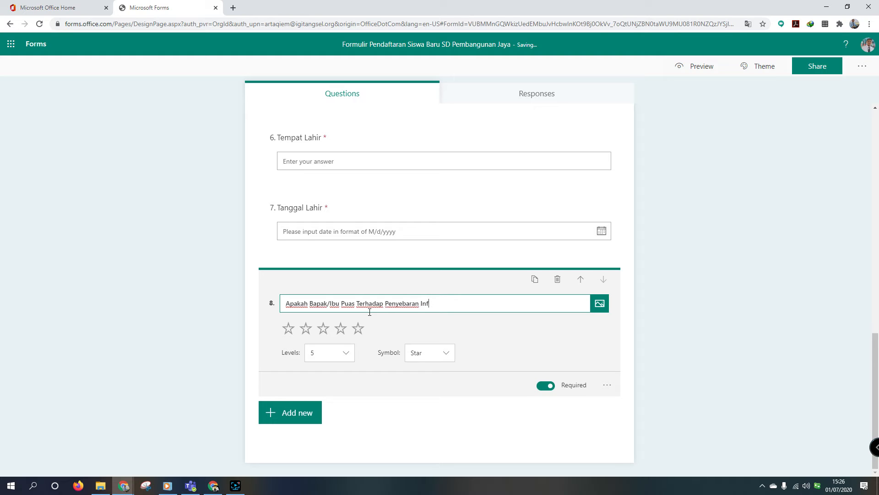
pyautogui.write('ormasi SD Pembangunan Jaya')
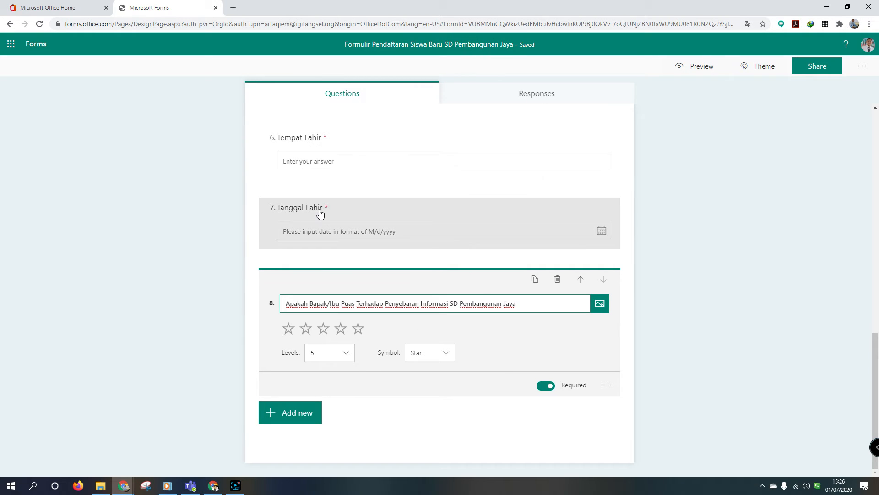
# Insert a file upload question "Foto Copy Akte Kelahiran" between "Tanggal Lahir" and the rating question, accepting the OneDrive folder creation.
pyautogui.click(317, 209)
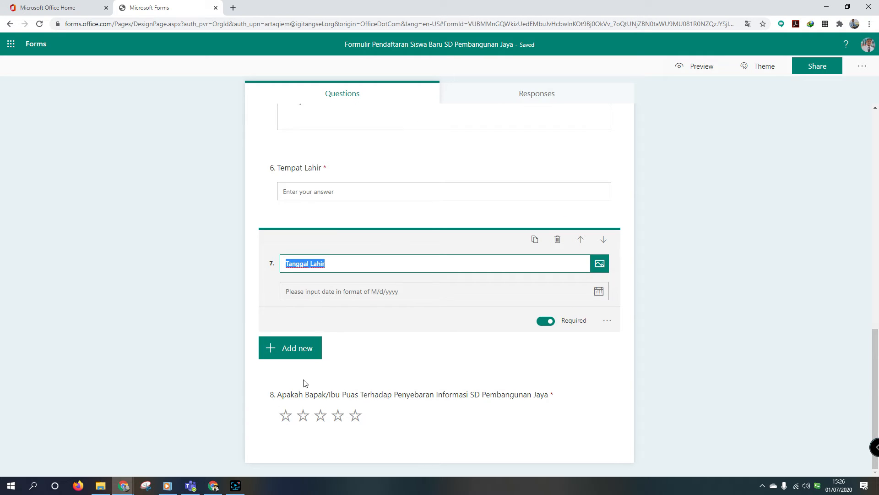
pyautogui.click(294, 355)
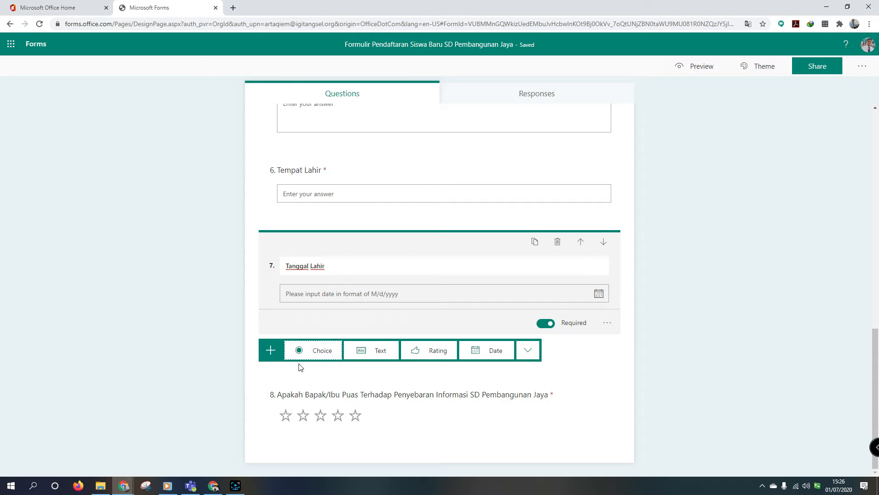
pyautogui.click(527, 354)
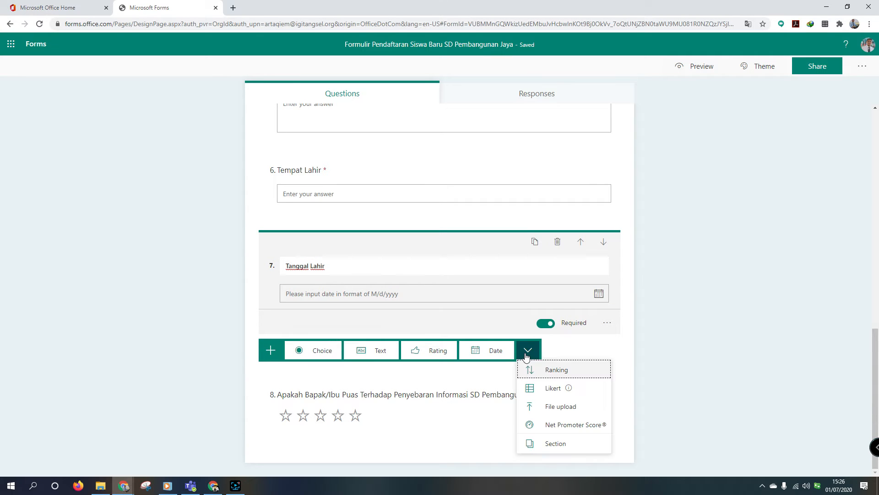
pyautogui.moveTo(555, 390)
pyautogui.click(546, 409)
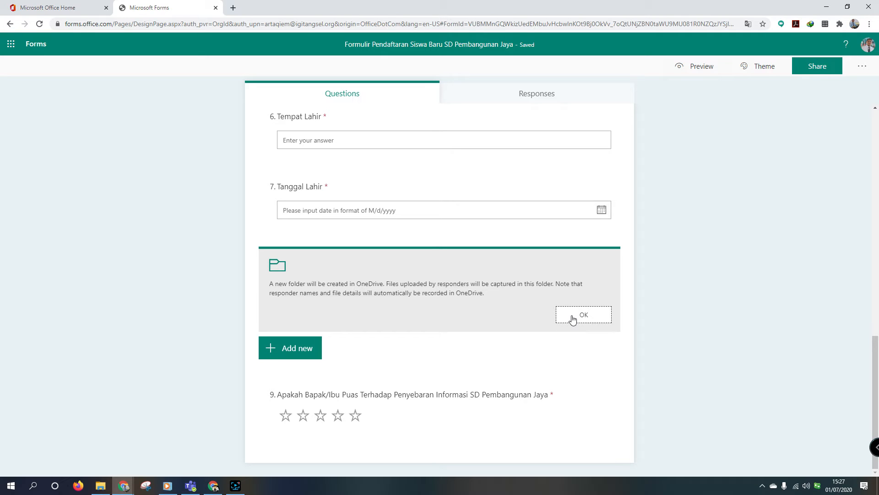
pyautogui.click(572, 320)
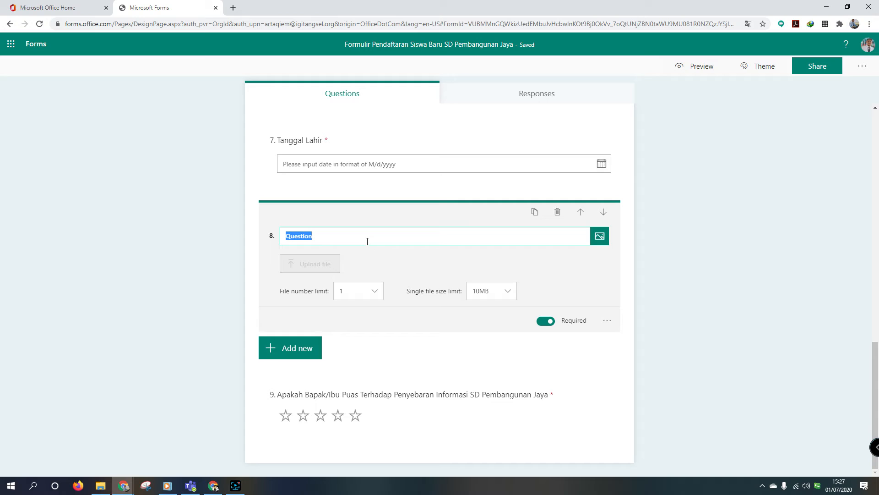
pyautogui.write('Foto Copy Akte K')
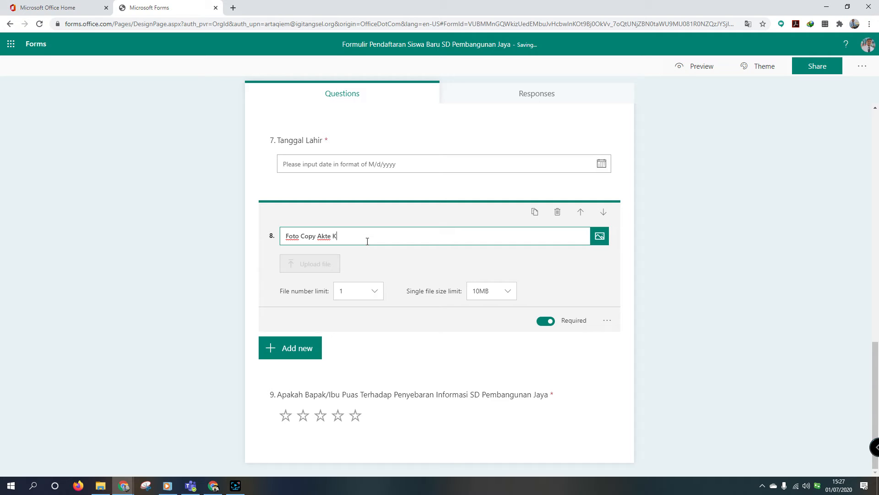
pyautogui.write('lahiran')
pyautogui.click(386, 270)
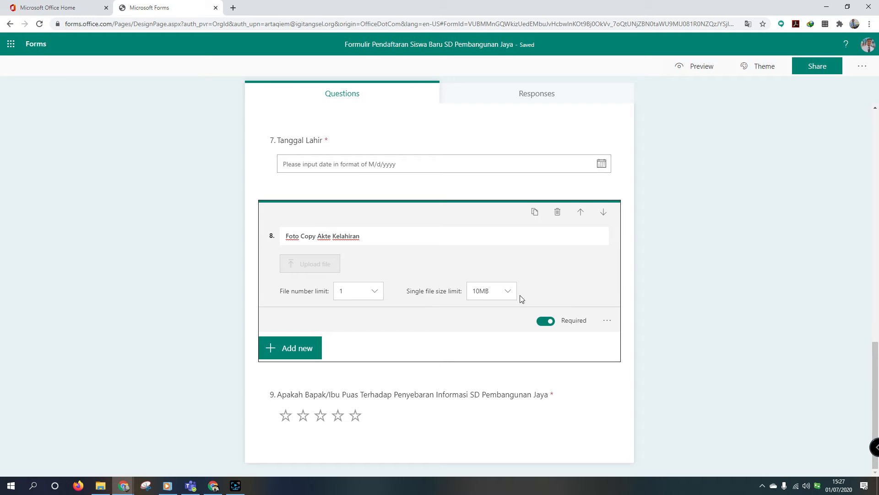
# Restrict the accepted file types of the "Foto Copy Akte Kelahiran" upload question to Image and PDF.
pyautogui.click(608, 321)
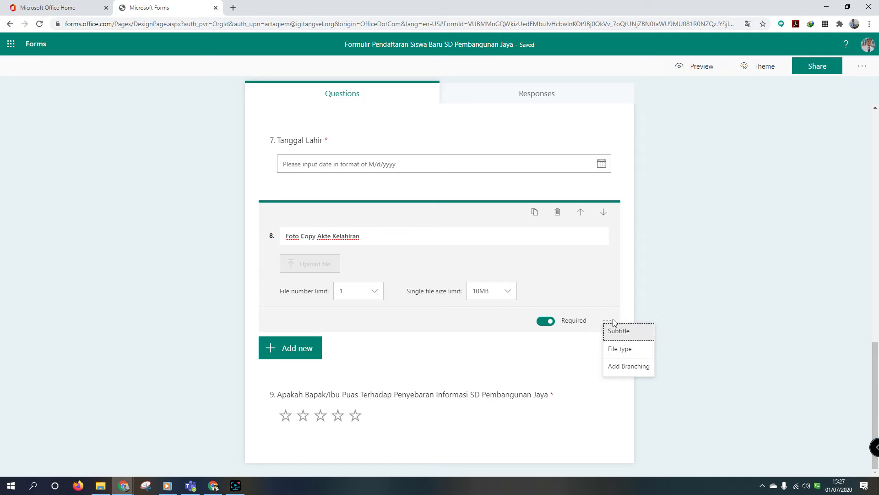
pyautogui.click(618, 349)
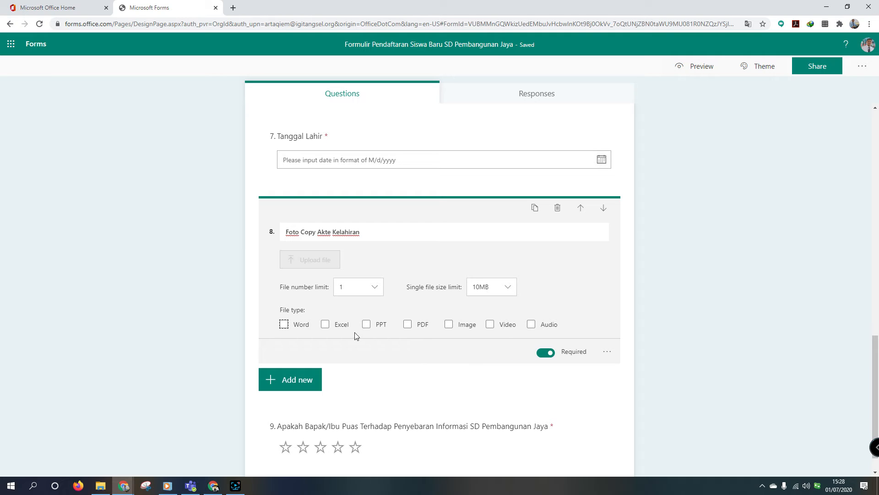
pyautogui.click(449, 324)
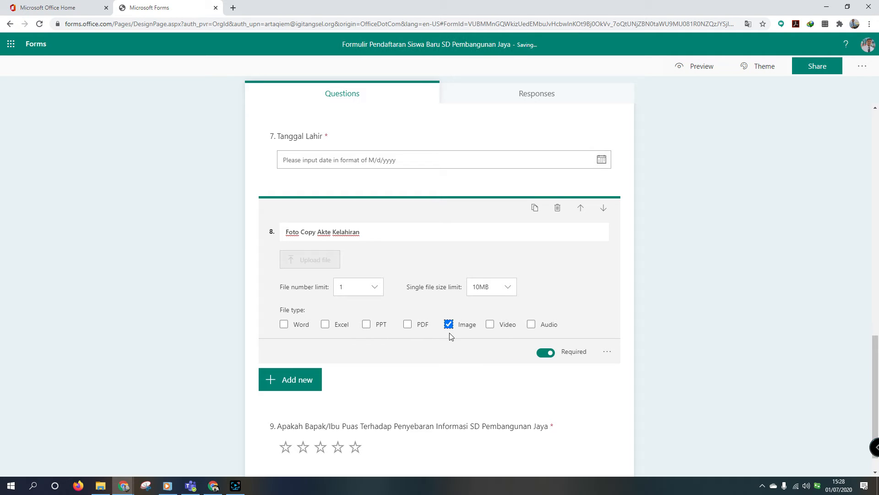
pyautogui.click(407, 324)
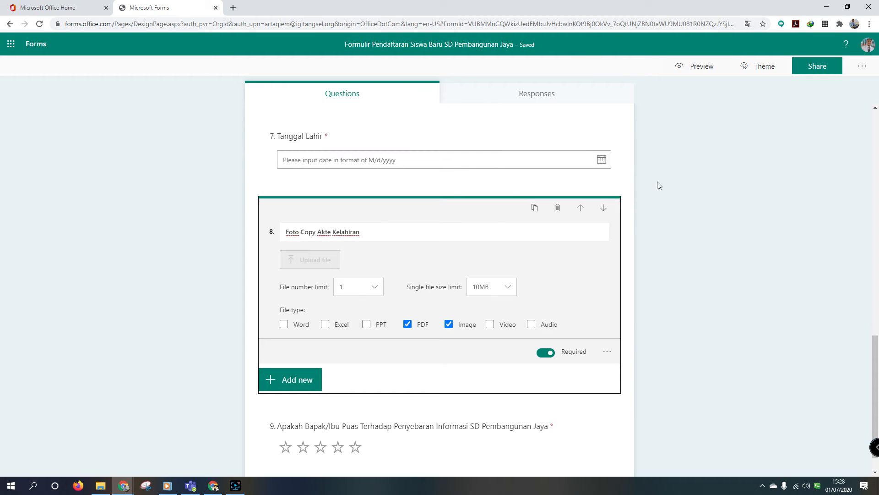
# Try the purple office theme on the form, and apply the blue illustrated theme with hands, charts and a computer.
pyautogui.scroll(15, 678, 172)
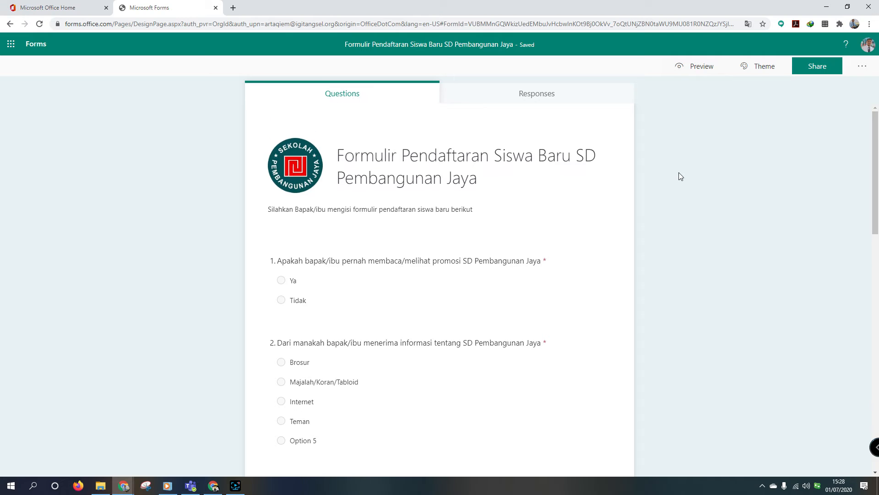
pyautogui.click(762, 73)
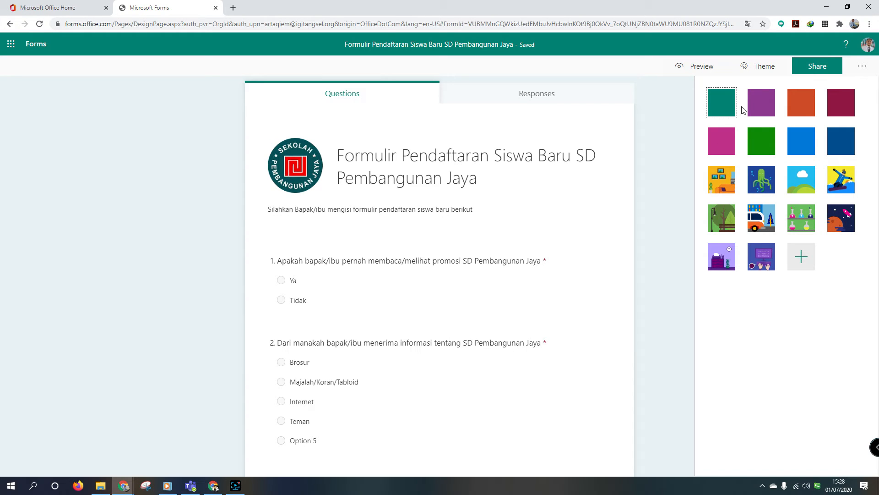
pyautogui.click(790, 270)
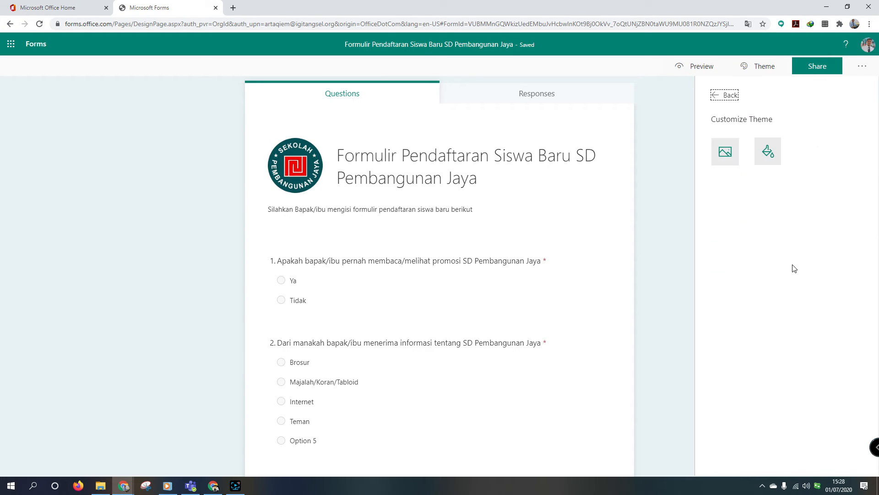
pyautogui.click(725, 95)
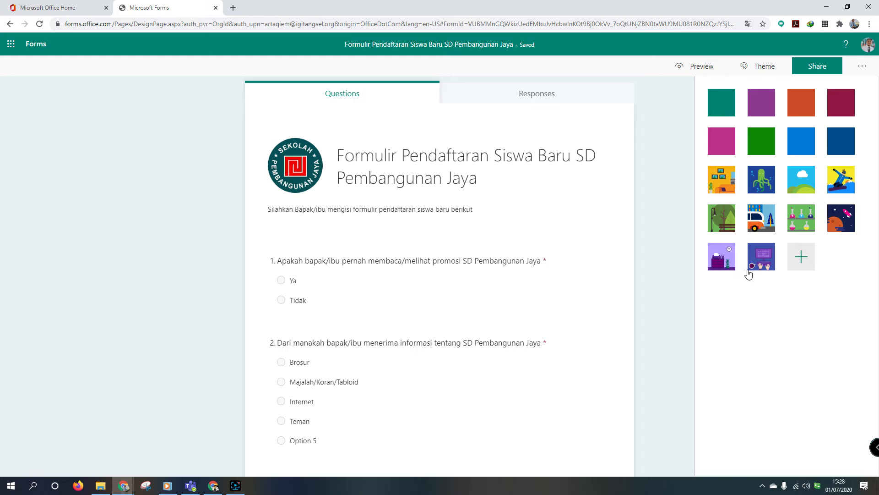
pyautogui.click(731, 267)
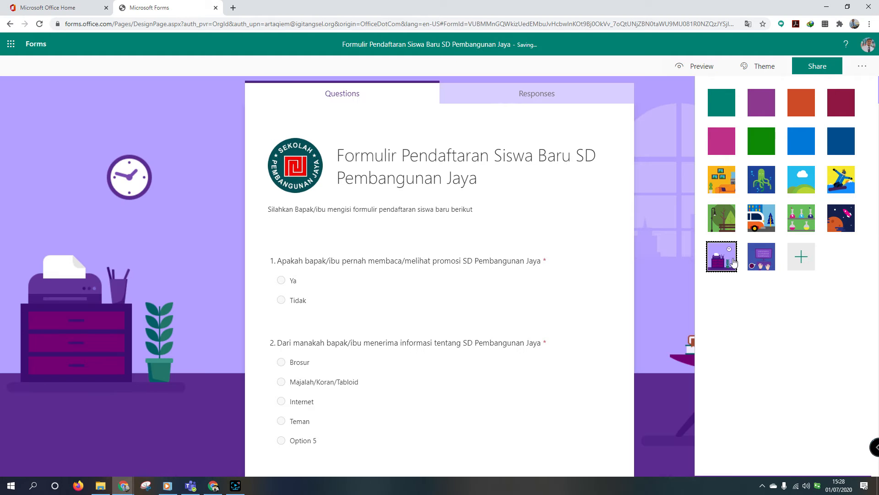
pyautogui.scroll(-12, 509, 273)
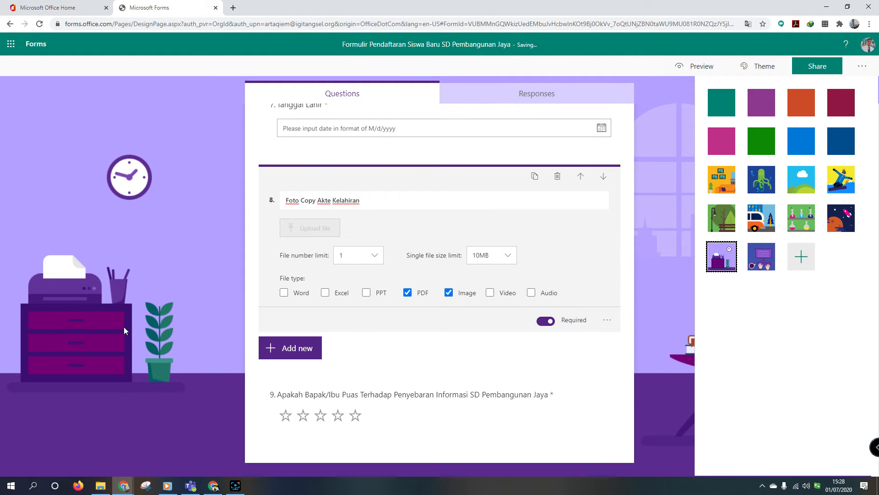
pyautogui.scroll(15, 562, 298)
pyautogui.click(760, 259)
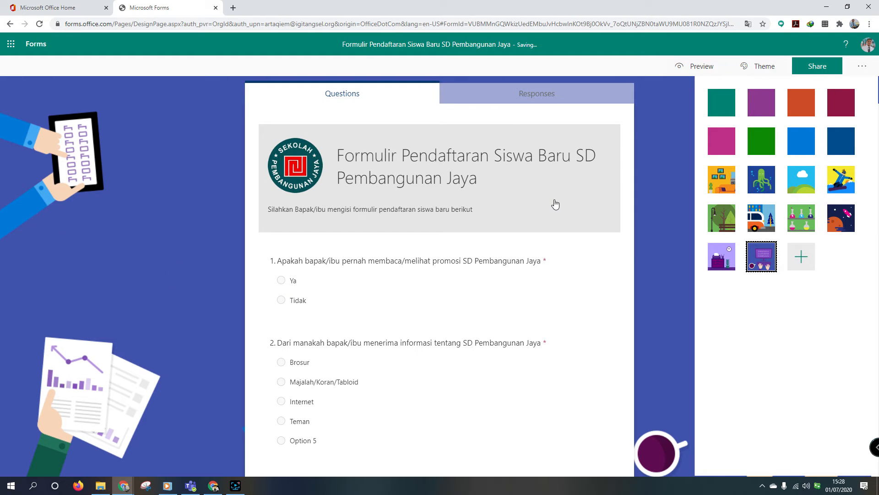
pyautogui.scroll(-10, 555, 204)
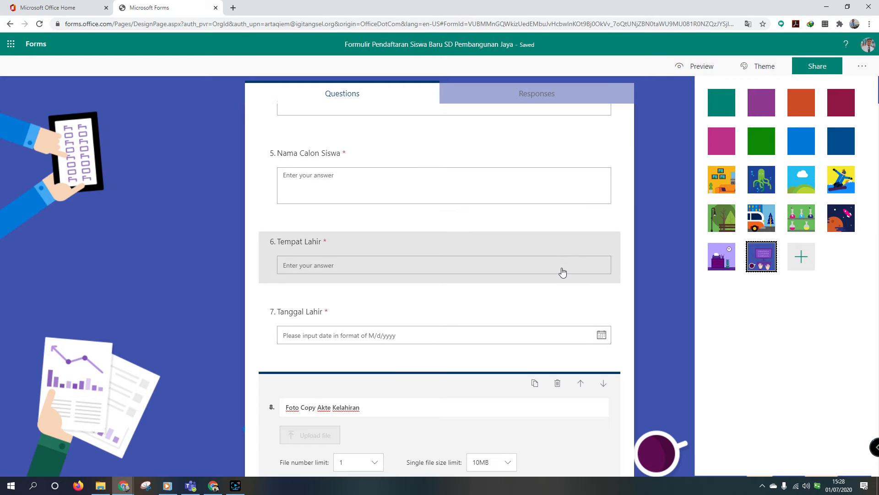
pyautogui.scroll(10, 562, 270)
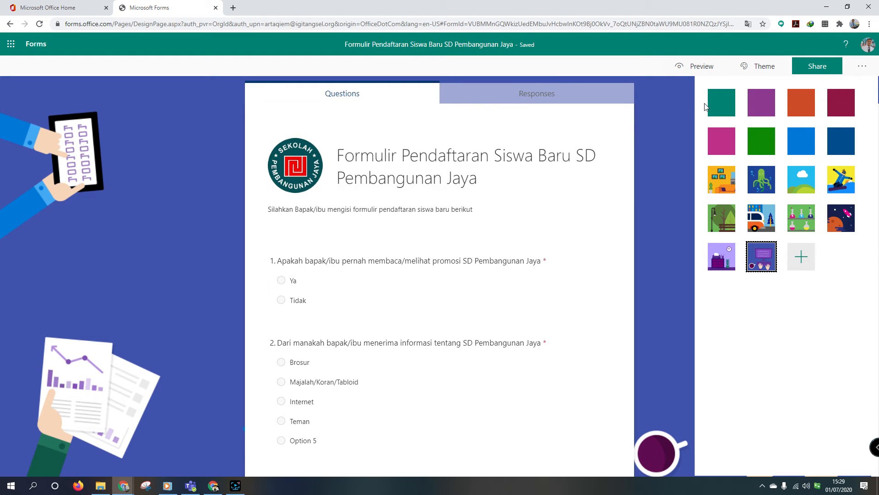
# Preview the themed form as a respondent, test selecting "Option 5" in question 2, and return to editing.
pyautogui.click(699, 68)
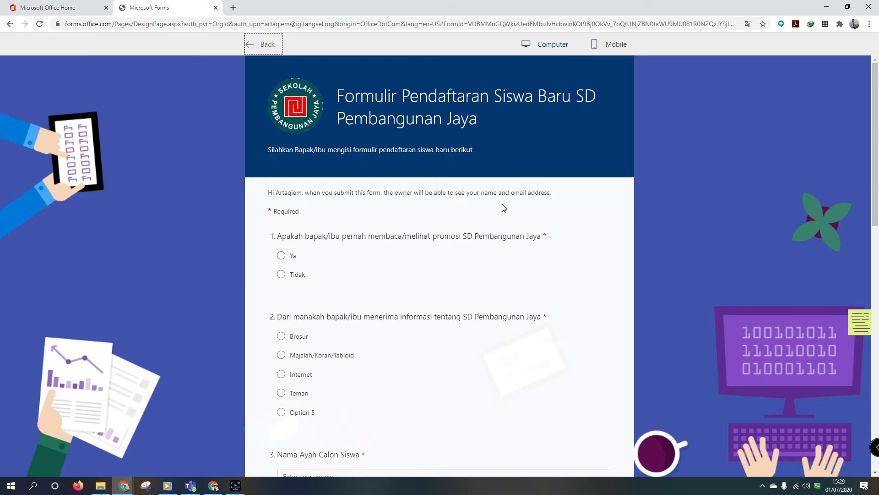
pyautogui.scroll(-12, 653, 212)
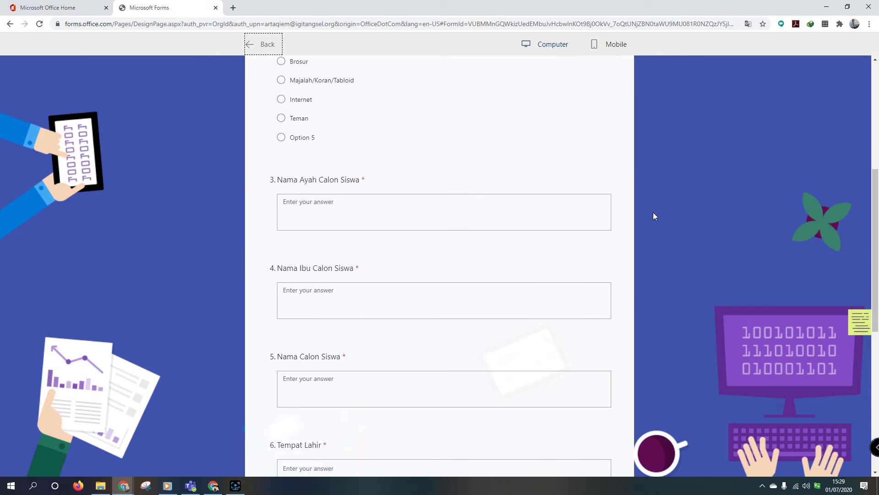
pyautogui.scroll(12, 654, 214)
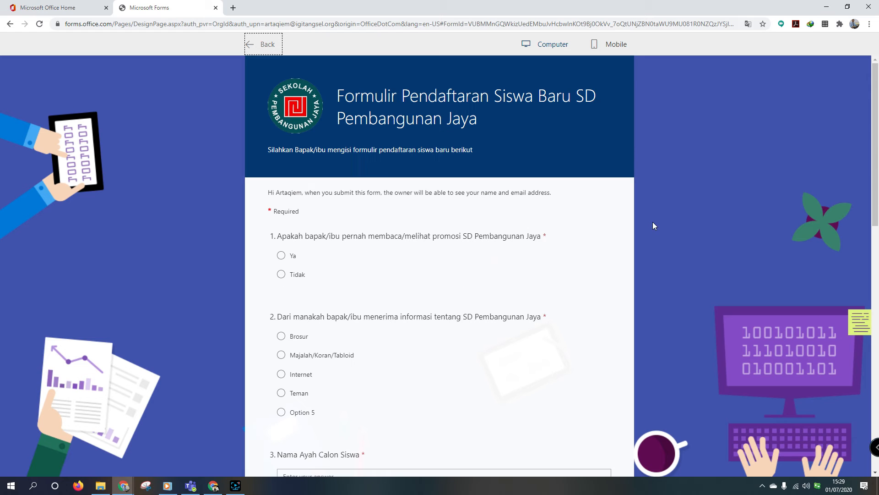
pyautogui.scroll(-7, 367, 295)
pyautogui.scroll(5, 367, 294)
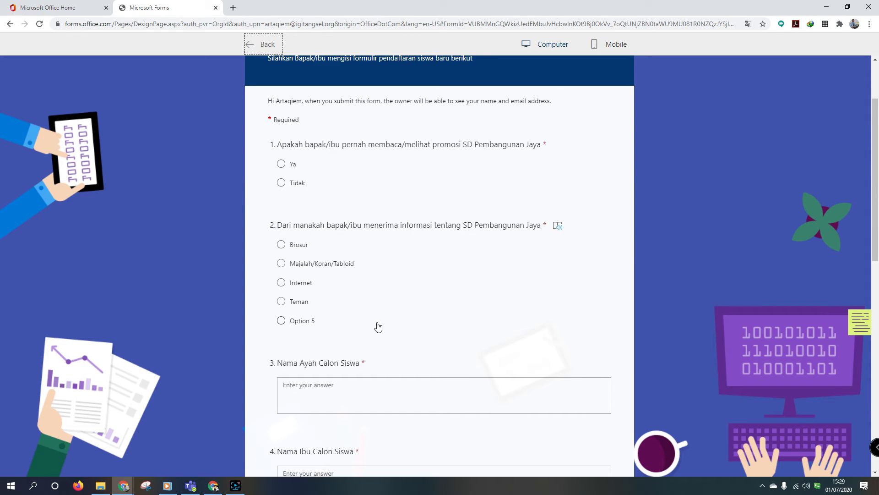
pyautogui.click(305, 325)
pyautogui.scroll(2, 530, 132)
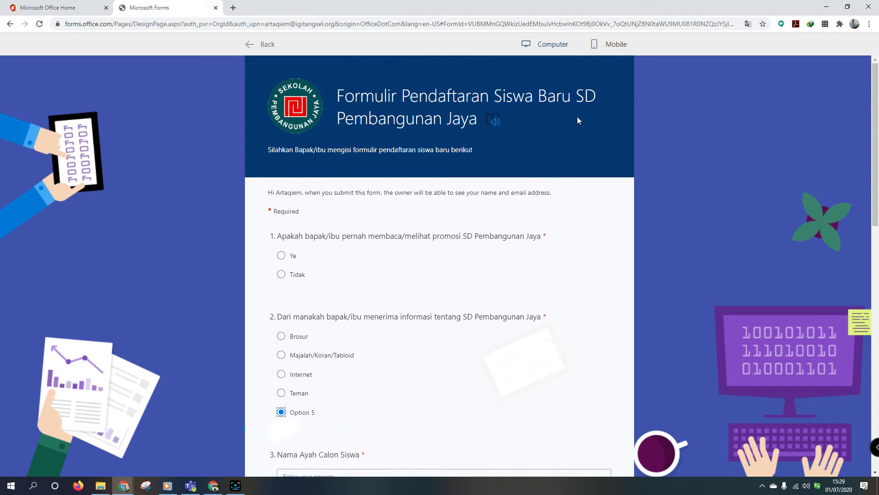
pyautogui.click(261, 43)
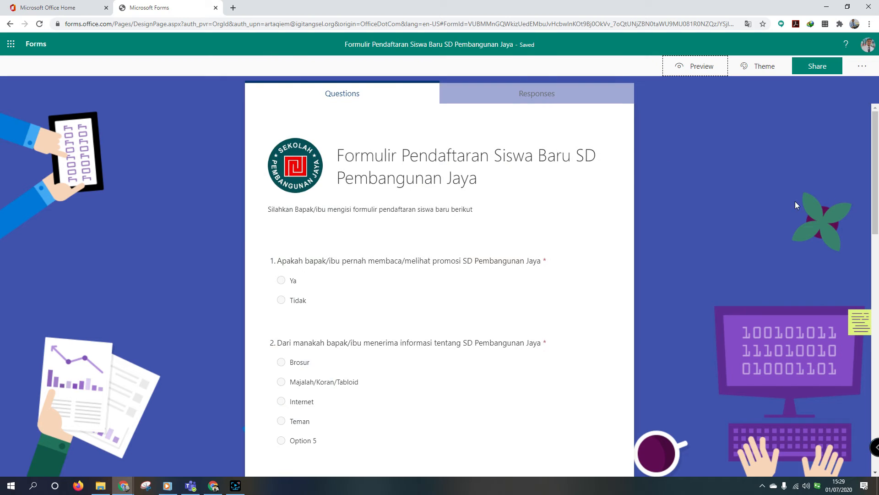
# Replace "Option 5" in question 2 with an "Other" answer option.
pyautogui.scroll(-4, 357, 279)
pyautogui.click(307, 256)
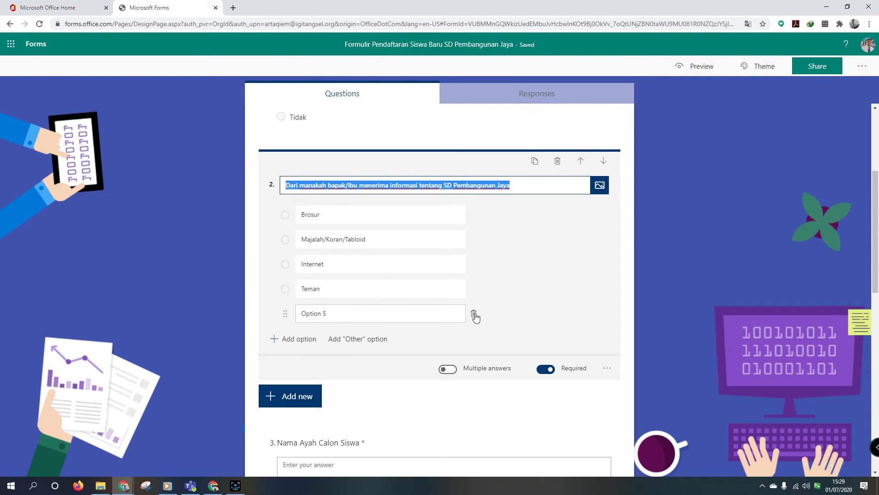
pyautogui.click(475, 315)
pyautogui.click(379, 314)
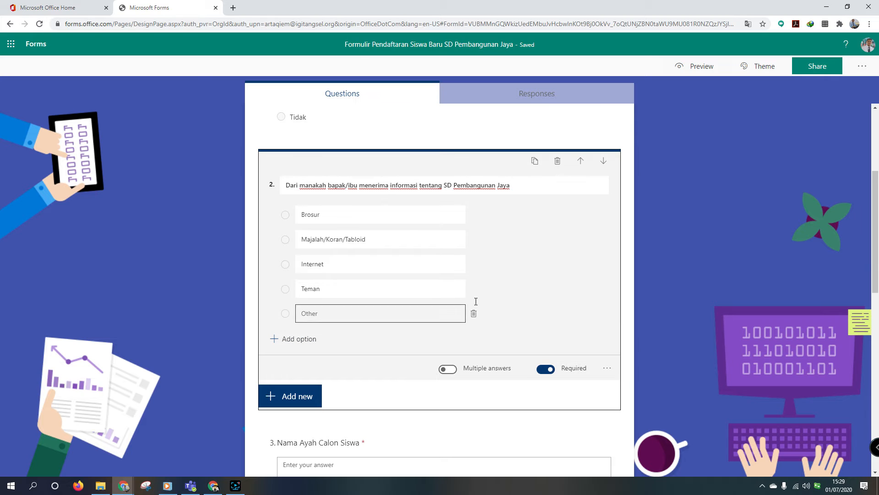
# Preview the form, test the "Other" answer of question 2 with sample text, clear it, and return to editing.
pyautogui.click(700, 66)
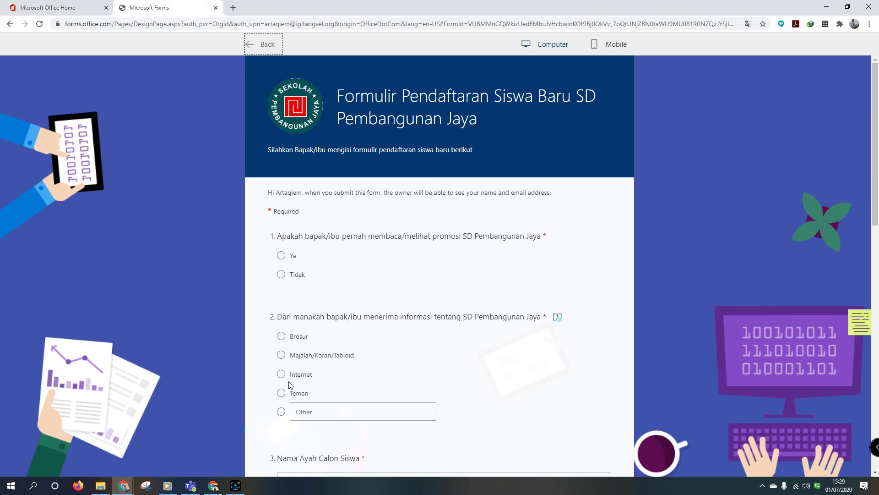
pyautogui.scroll(-1, 321, 403)
pyautogui.click(322, 366)
pyautogui.write('cxcx')
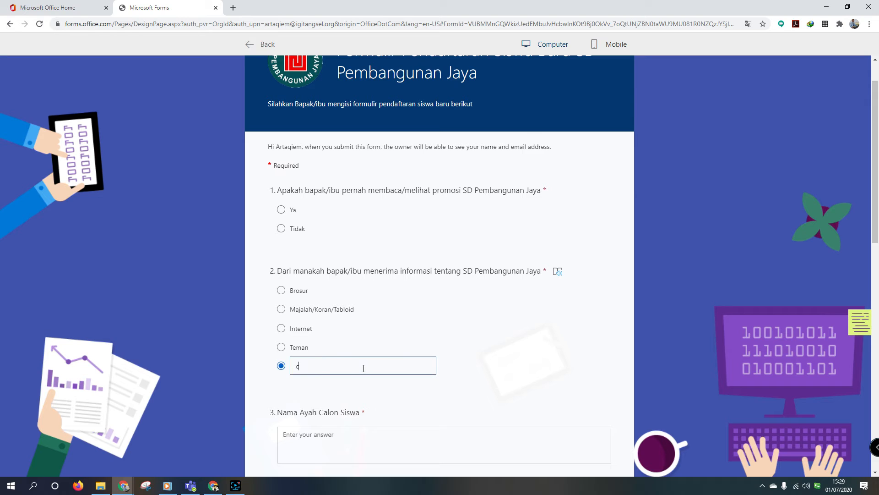
pyautogui.press('BackSpace')
pyautogui.press('BackSpace')
pyautogui.press('BackSpace')
pyautogui.press('BackSpace')
pyautogui.scroll(-3, 344, 373)
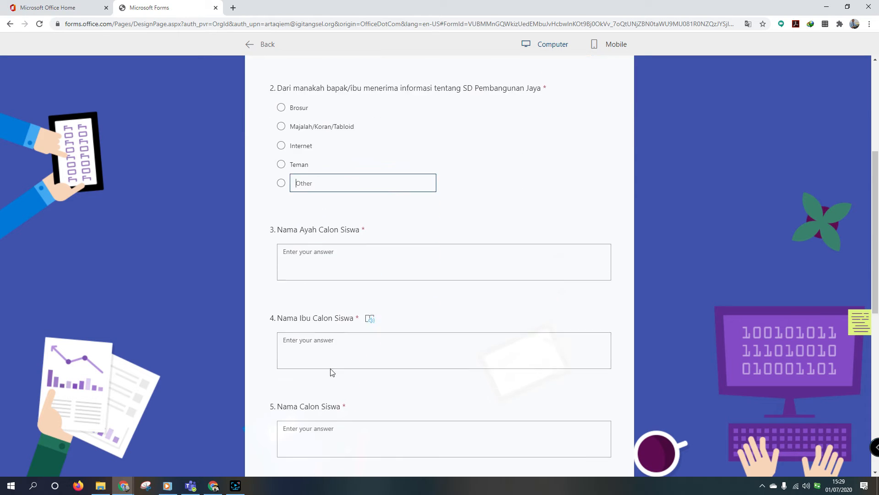
pyautogui.scroll(4, 331, 369)
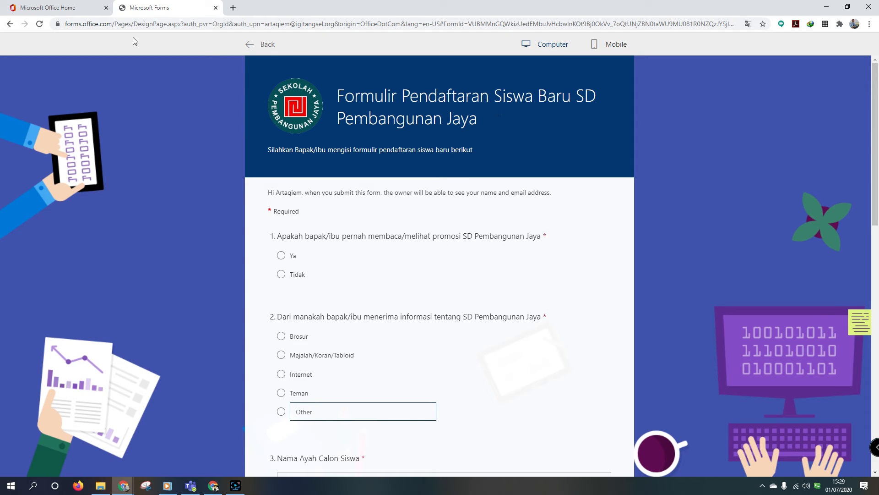
pyautogui.click(252, 44)
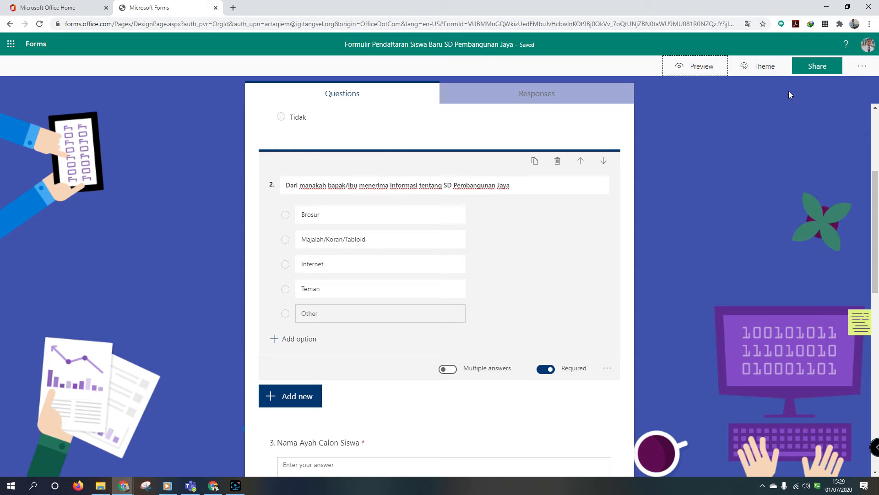
# Open the form's sharing options and copy the response link for people in the organization.
pyautogui.click(813, 69)
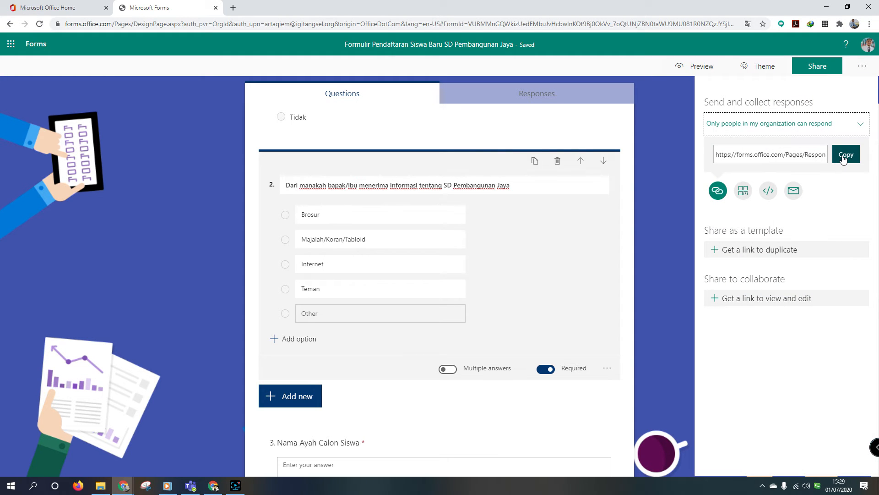
pyautogui.click(844, 155)
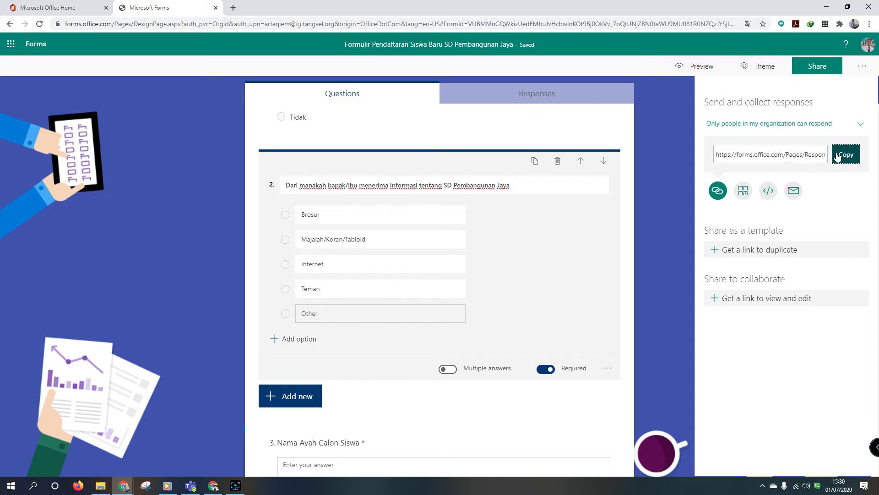
pyautogui.click(232, 9)
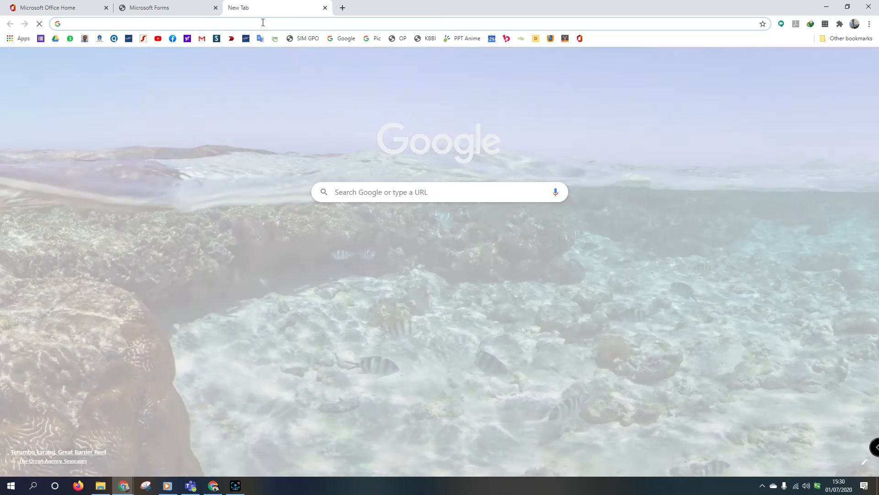
pyautogui.click(263, 22)
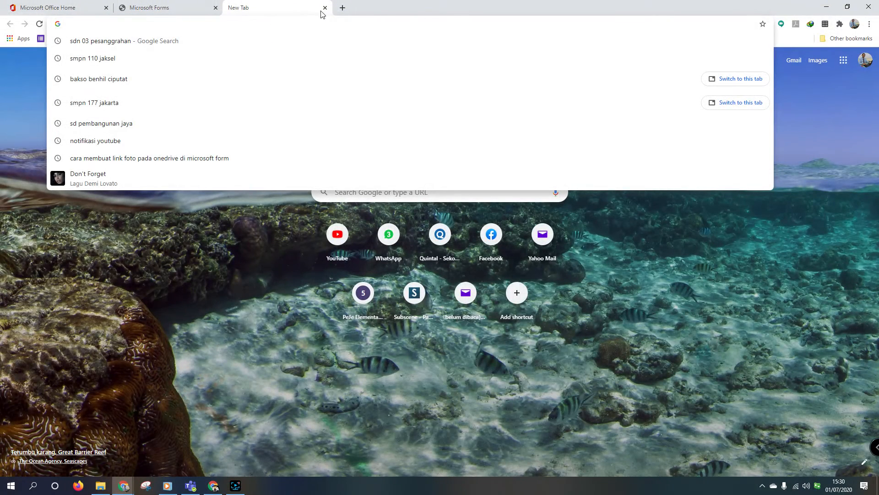
pyautogui.click(323, 8)
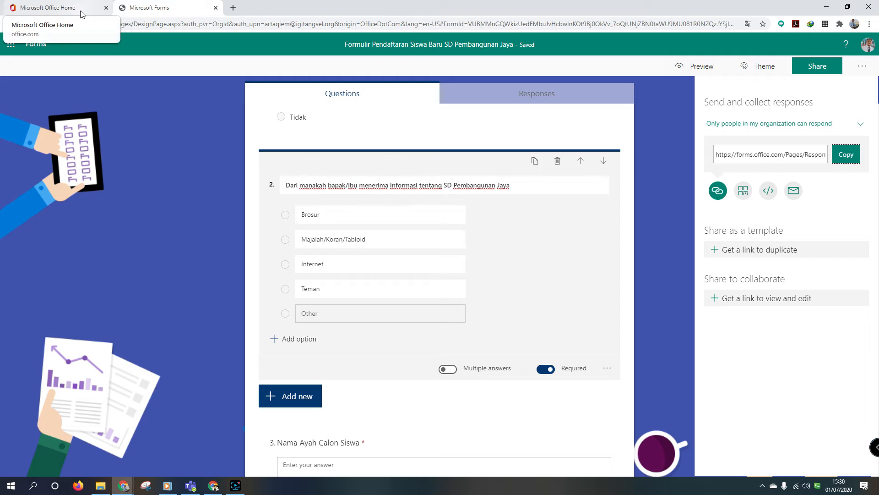
pyautogui.click(55, 8)
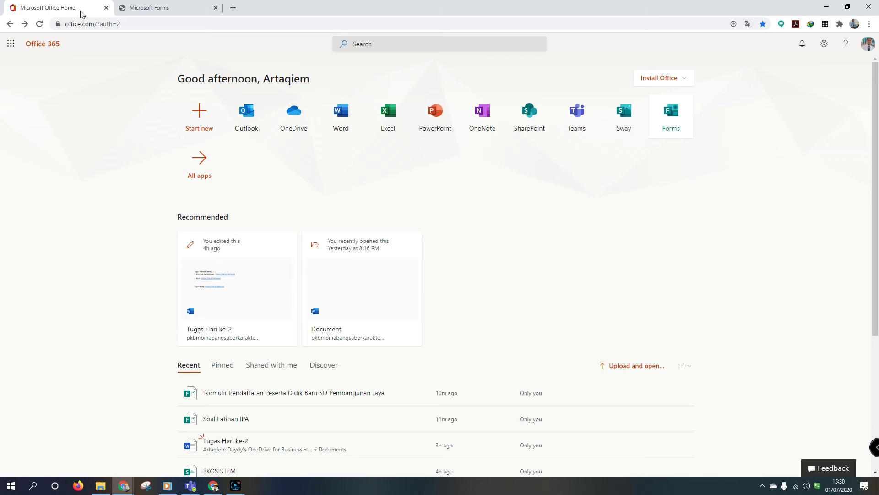
pyautogui.click(147, 7)
pyautogui.scroll(4, 356, 192)
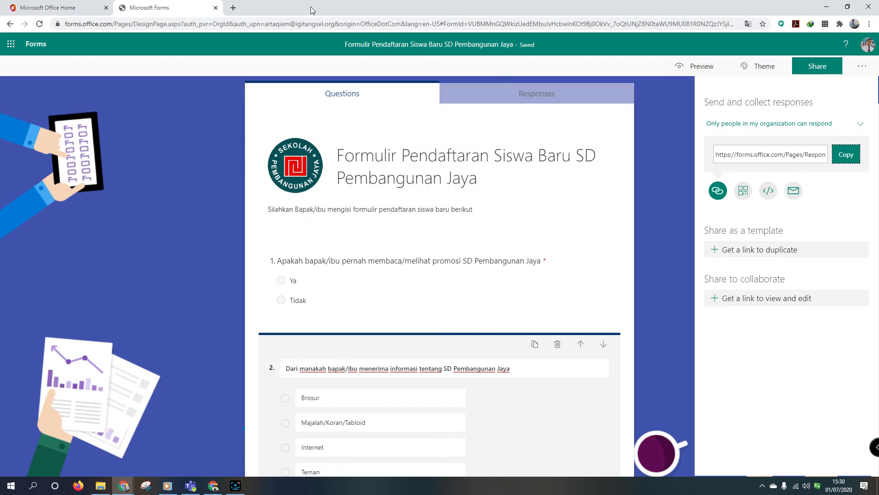
# Open bitly.com in a new browser tab.
pyautogui.click(233, 8)
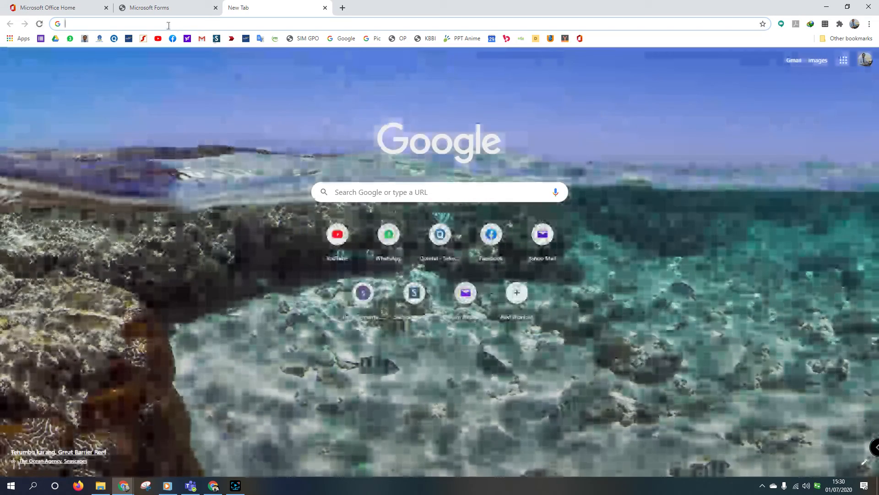
pyautogui.write('bit')
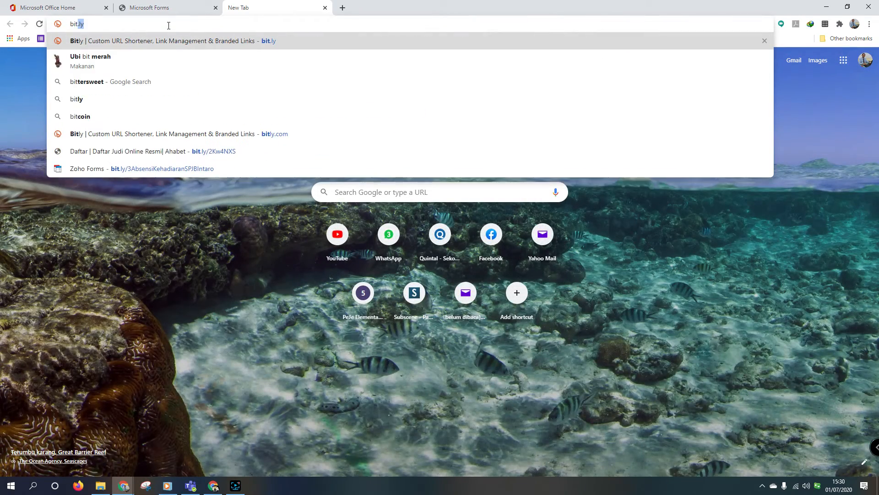
pyautogui.write('ly.co')
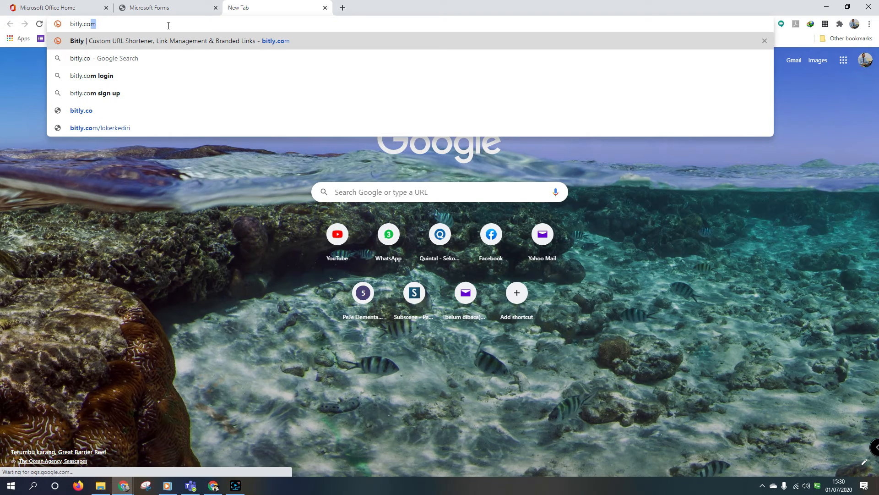
pyautogui.write('m')
pyautogui.press('Return')
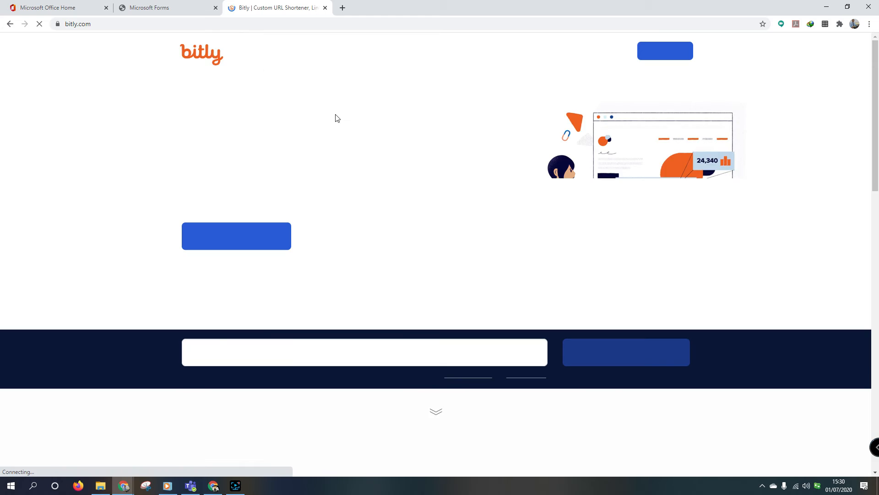
# Return to the registration form and copy its response link again.
pyautogui.click(173, 5)
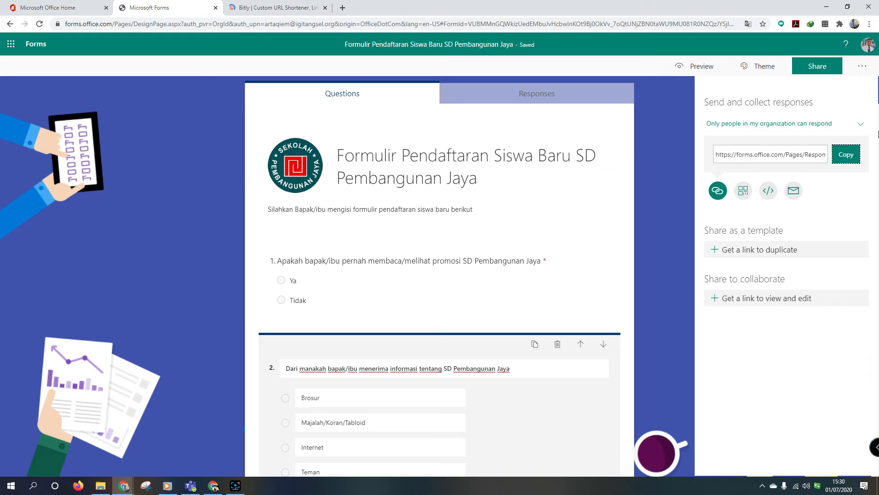
pyautogui.click(847, 154)
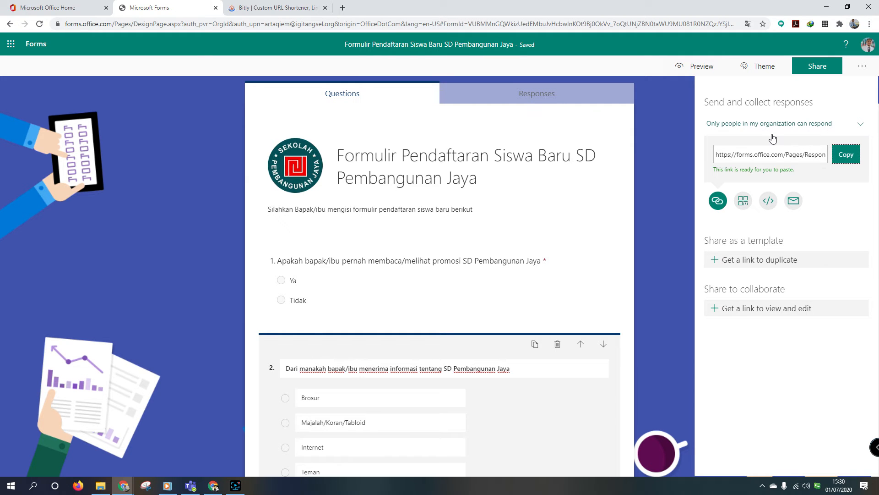
# Switch to the Bitly page, shorten the registration form's copied response link, and copy the resulting short link.
pyautogui.click(313, 6)
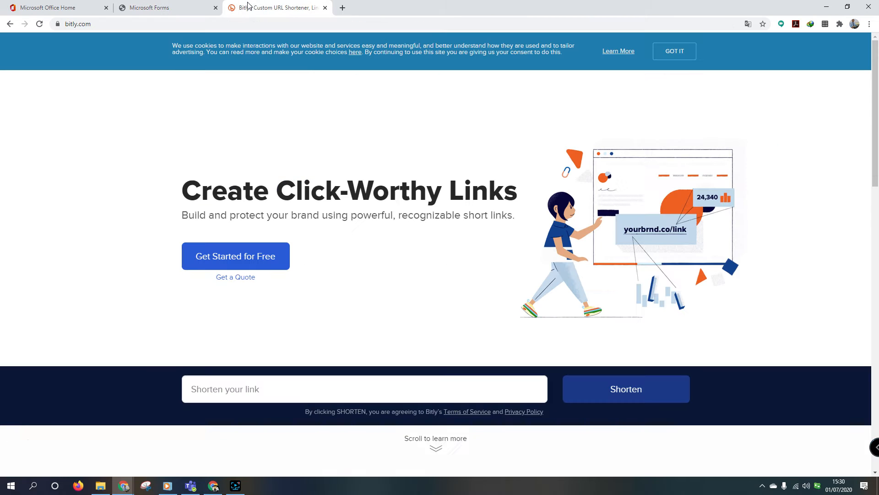
pyautogui.click(415, 384)
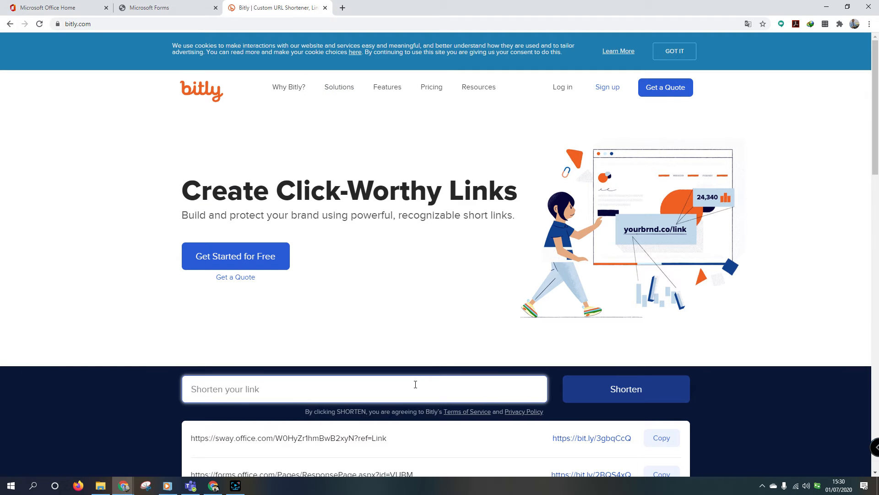
pyautogui.hotkey('ctrl', 'v')
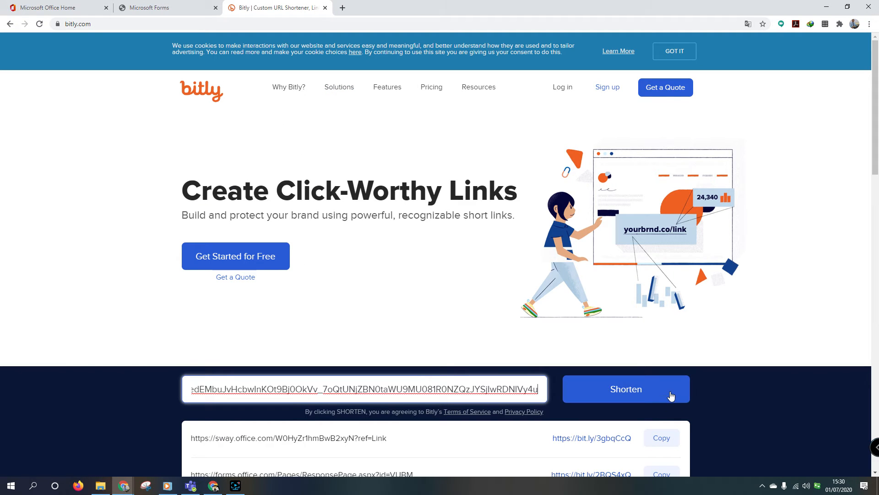
pyautogui.click(655, 394)
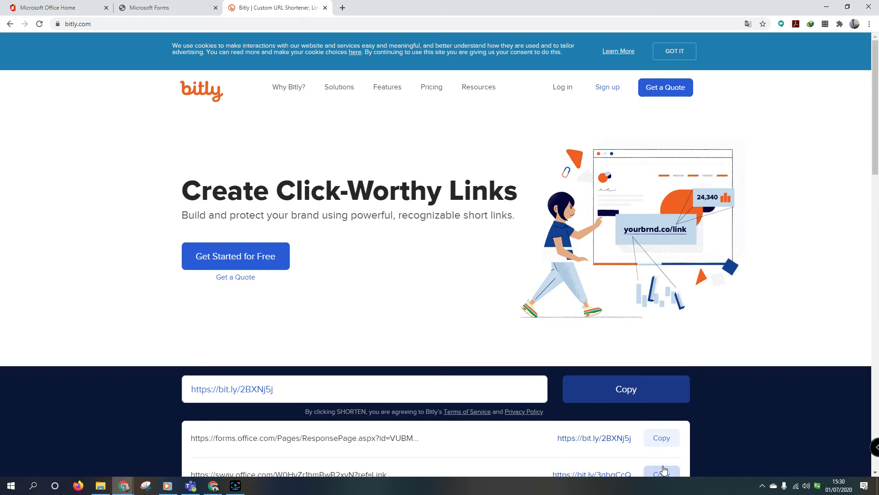
pyautogui.click(626, 390)
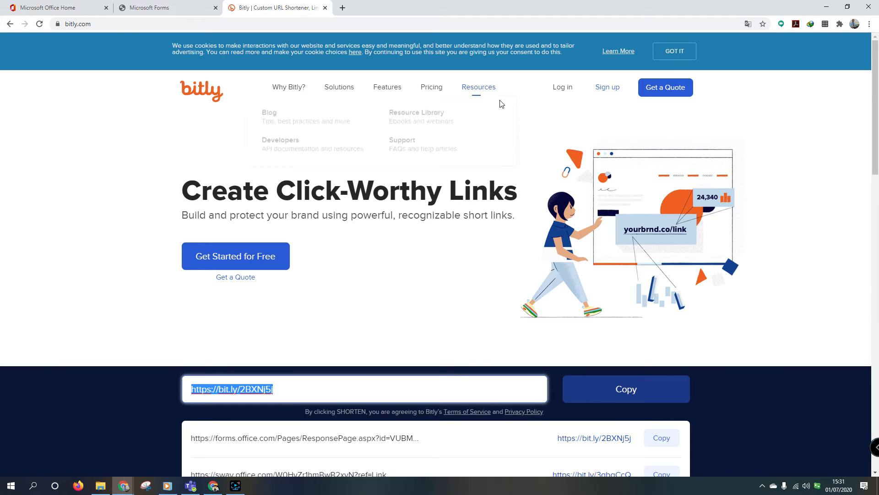
# Return to the Office home page, open Forms, and create a new quiz.
pyautogui.click(137, 9)
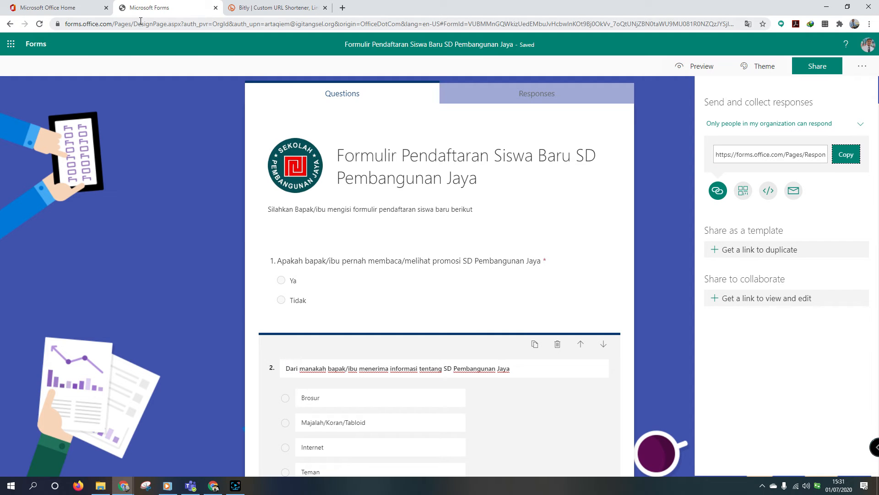
pyautogui.click(41, 6)
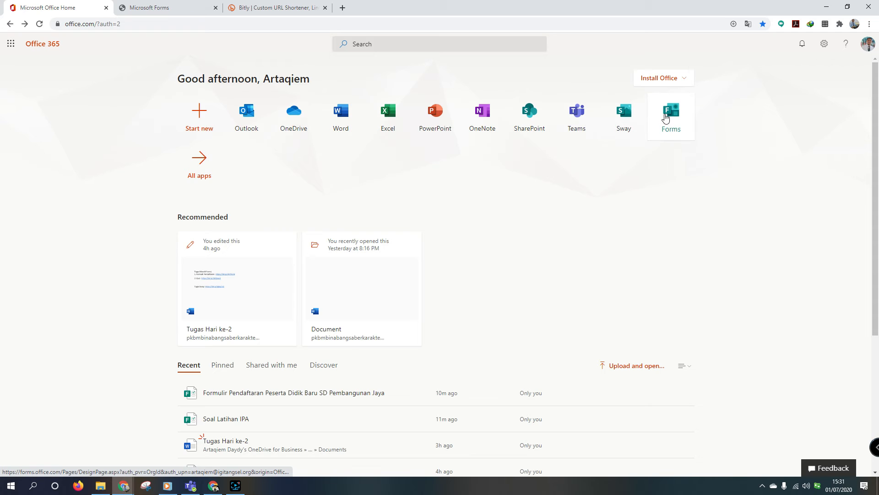
pyautogui.click(666, 118)
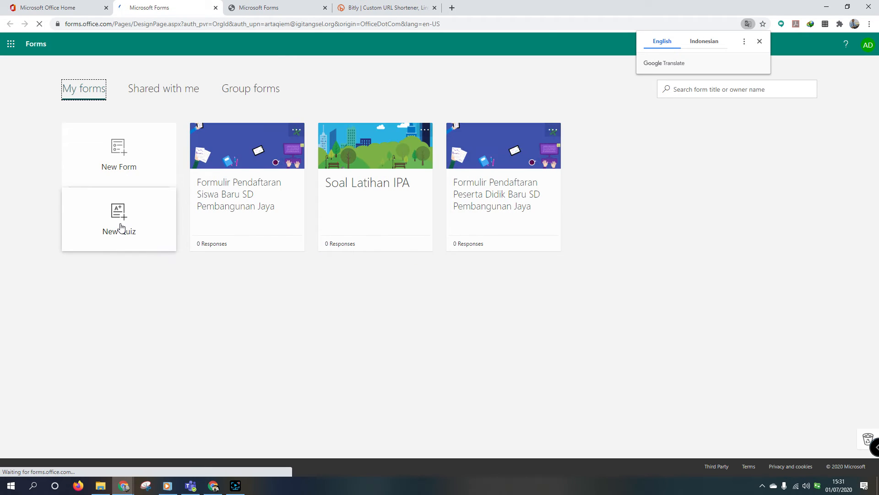
pyautogui.click(124, 224)
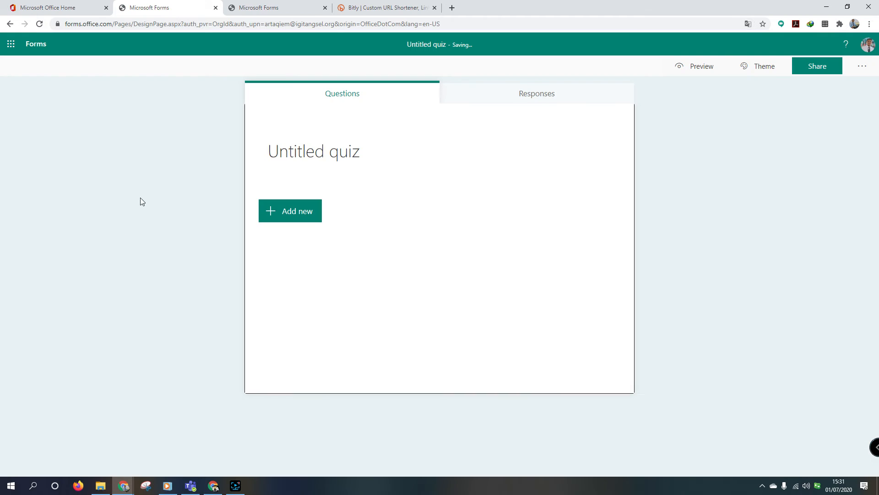
# Title the new quiz "Latihan Soal Hubungan Antar Organisme".
pyautogui.click(352, 155)
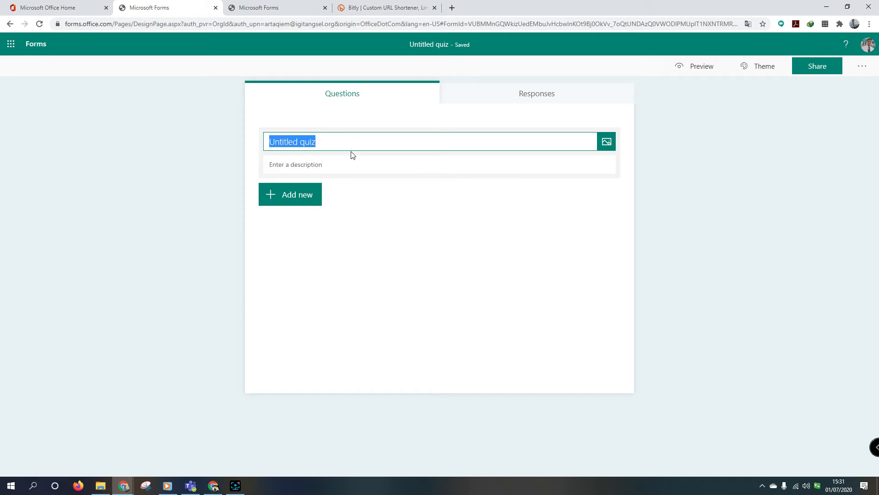
pyautogui.write('Lat')
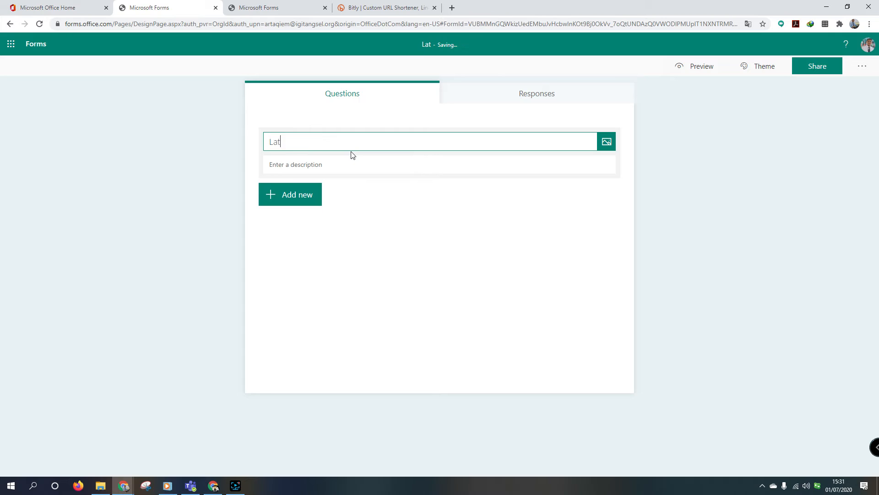
pyautogui.write('ihan Soal')
pyautogui.write('Hubungan ')
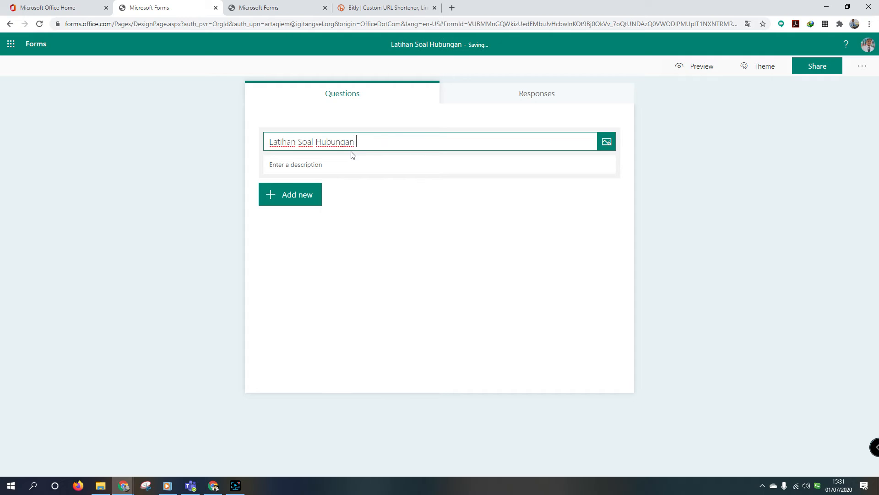
pyautogui.write('Antar Or')
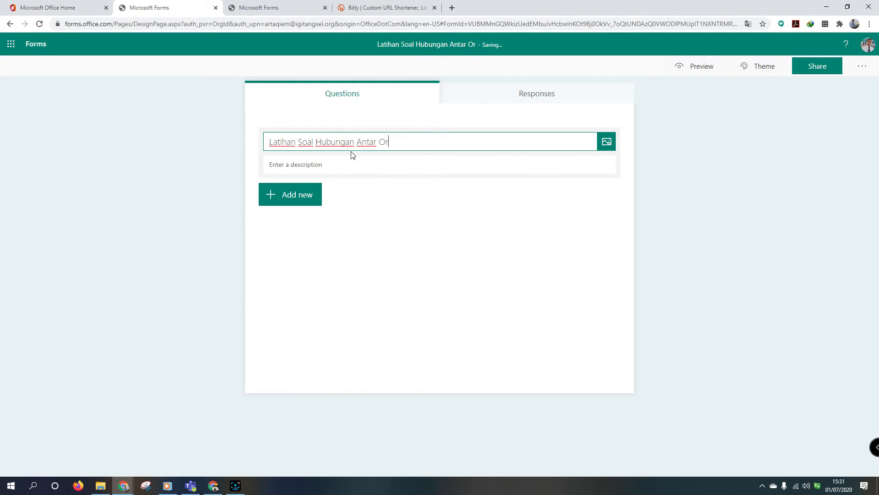
pyautogui.write('ganisme')
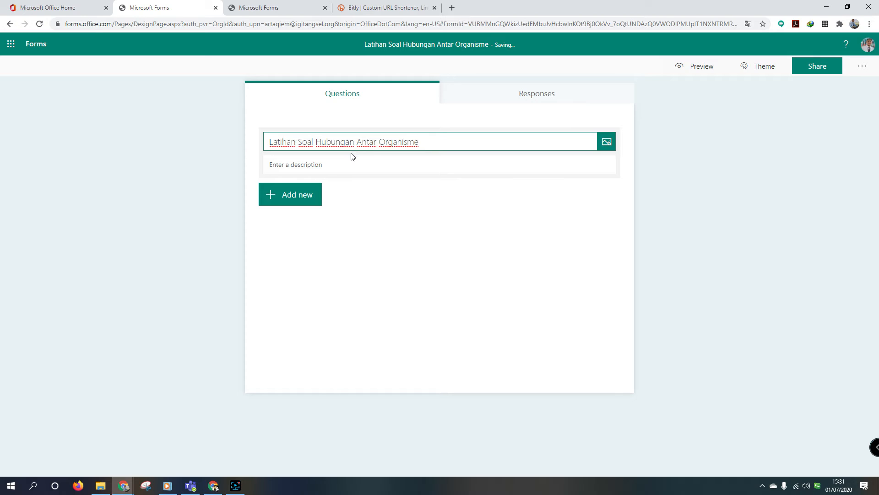
# Enter the quiz description "Silahkan ananda kerjakan dengan teliti!".
pyautogui.click(351, 169)
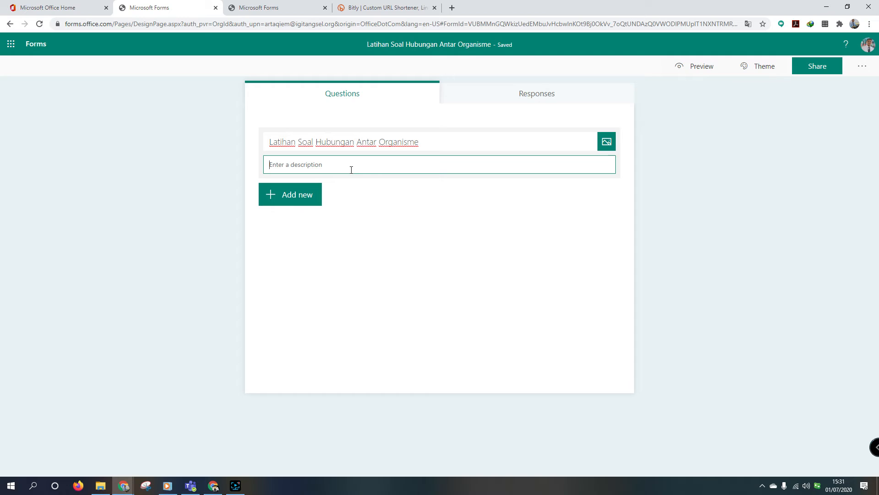
pyautogui.write('Silahkan')
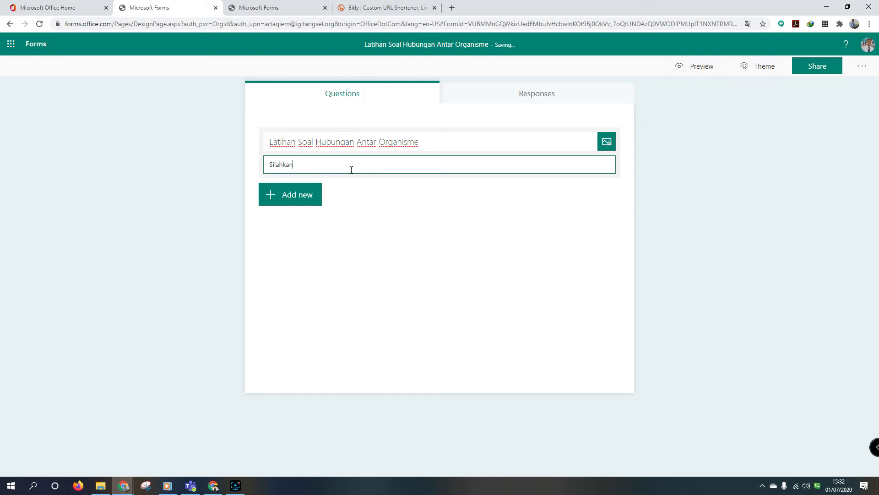
pyautogui.write(' ananda kerj')
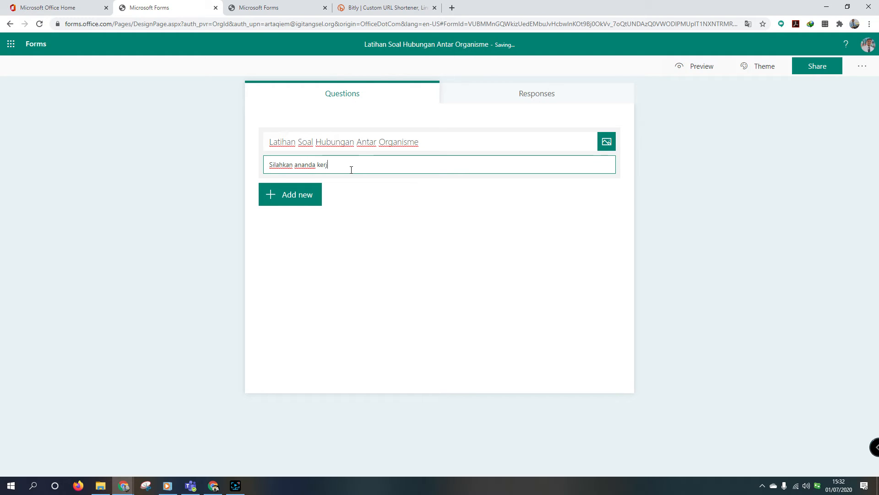
pyautogui.write('akan dengan te')
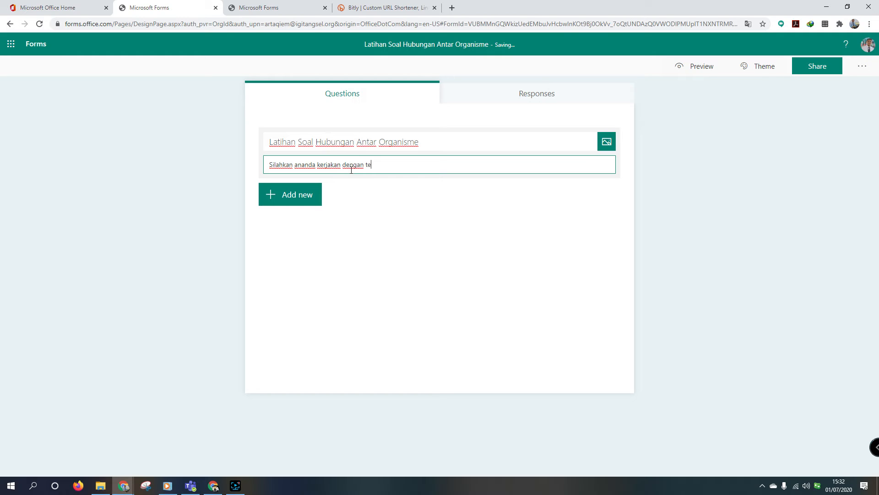
pyautogui.write('liti da')
pyautogui.press('BackSpace')
# Upload the Sekolah Pembangunan Jaya logo from the computer as the image beside the quiz title.
pyautogui.click(608, 142)
pyautogui.click(763, 88)
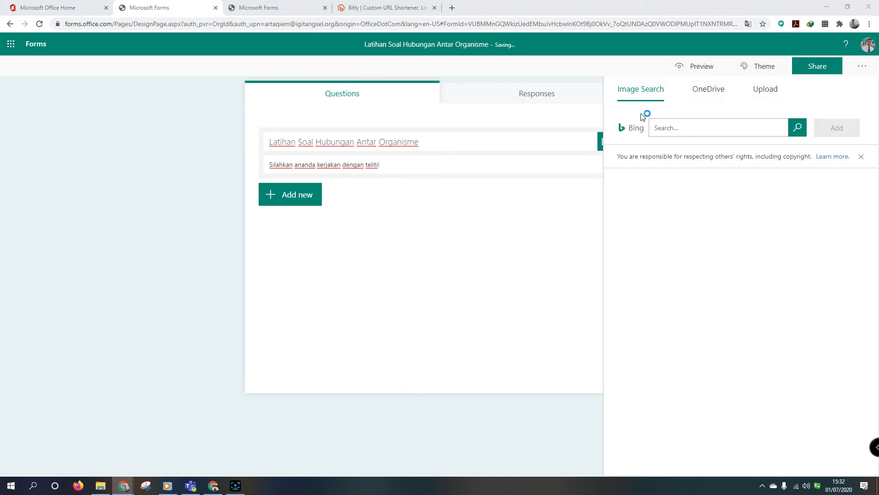
pyautogui.click(276, 109)
pyautogui.doubleClick(275, 109)
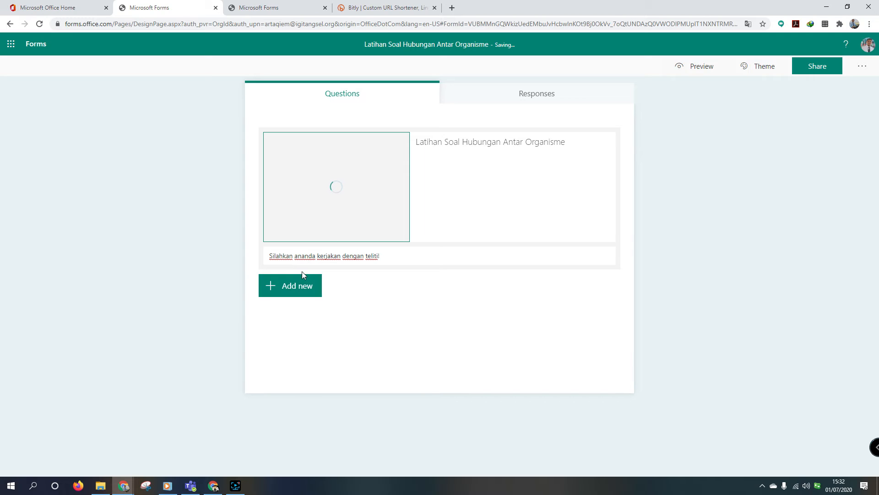
# Add a text question "Nama Siswa" and make it a required long answer.
pyautogui.click(293, 287)
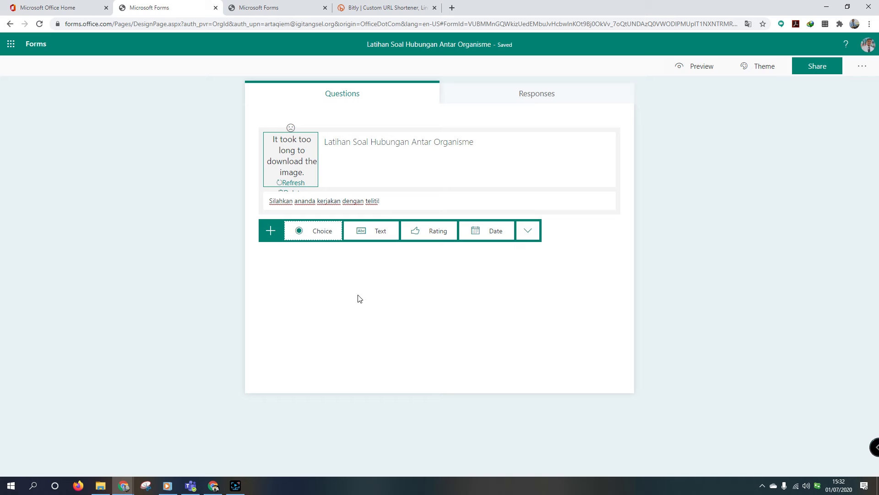
pyautogui.click(369, 230)
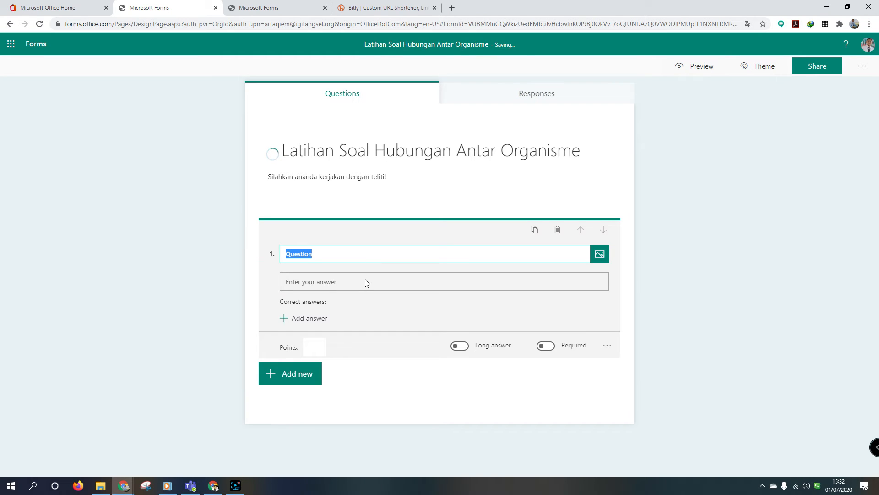
pyautogui.write('Nama Siswa')
pyautogui.click(548, 346)
pyautogui.click(464, 347)
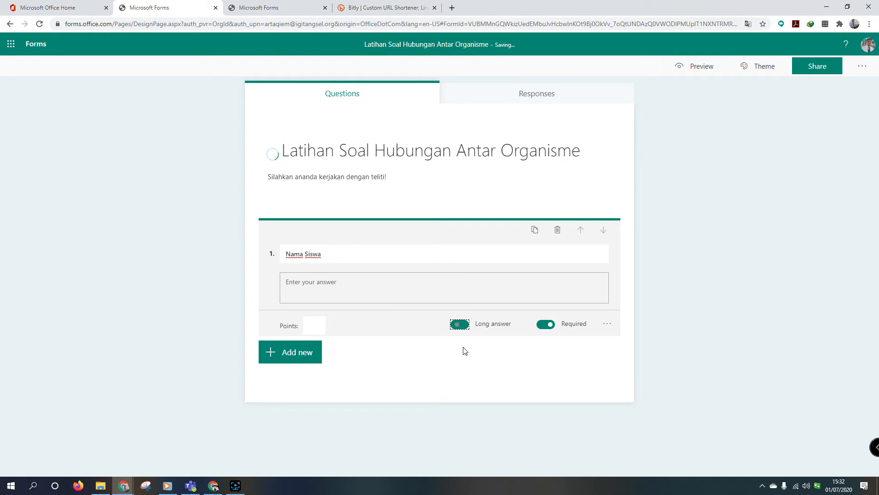
# Add a choice question "Kelas" with the options VA, VB, VC and VD.
pyautogui.click(300, 357)
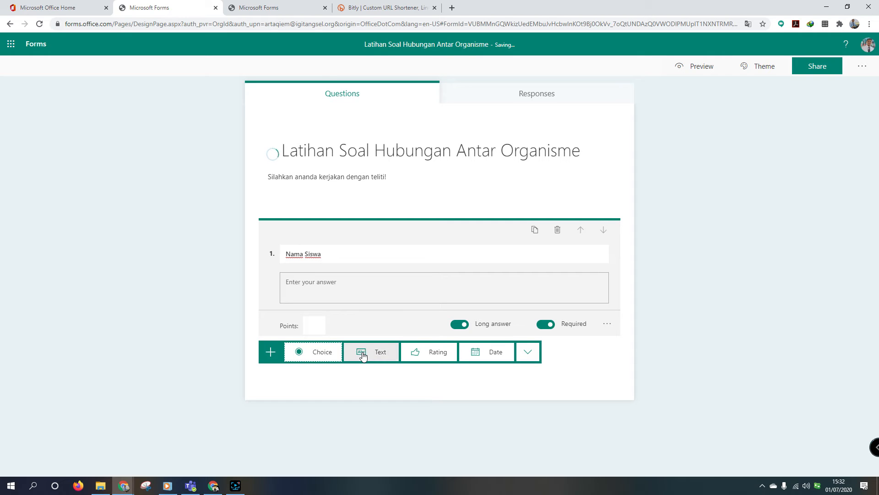
pyautogui.click(318, 359)
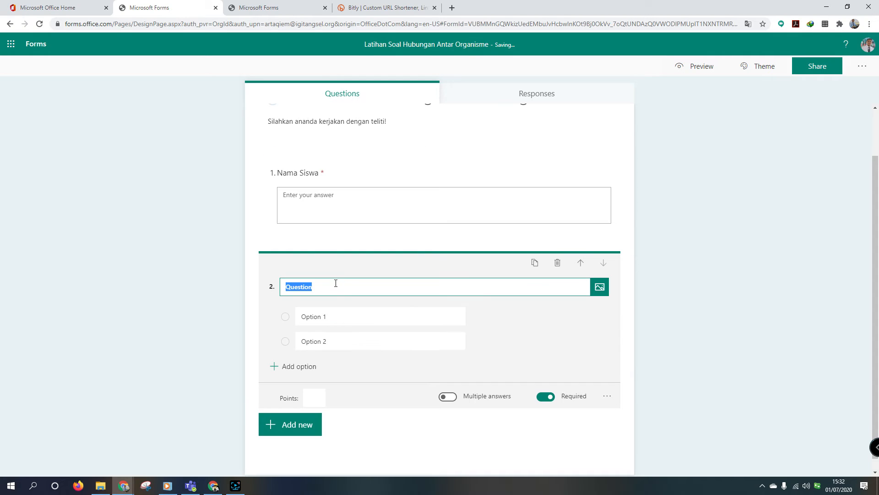
pyautogui.write('Kelas')
pyautogui.click(319, 321)
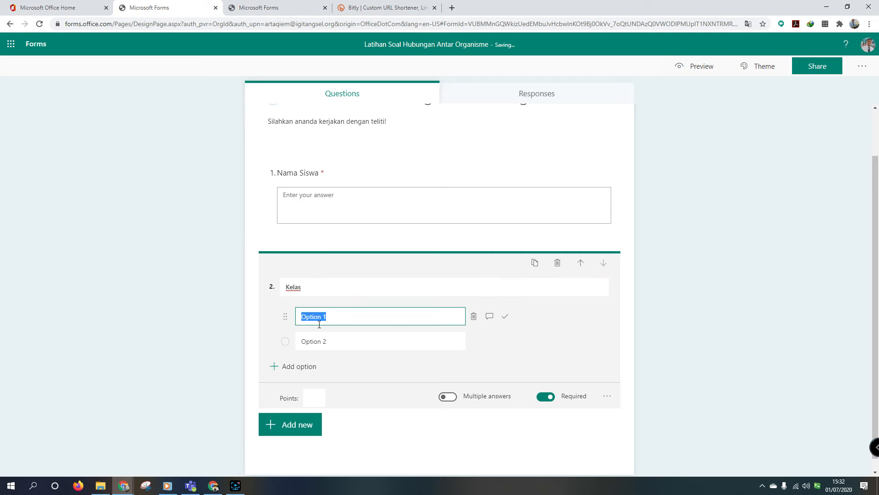
pyautogui.write('VA')
pyautogui.click(319, 339)
pyautogui.write('VB')
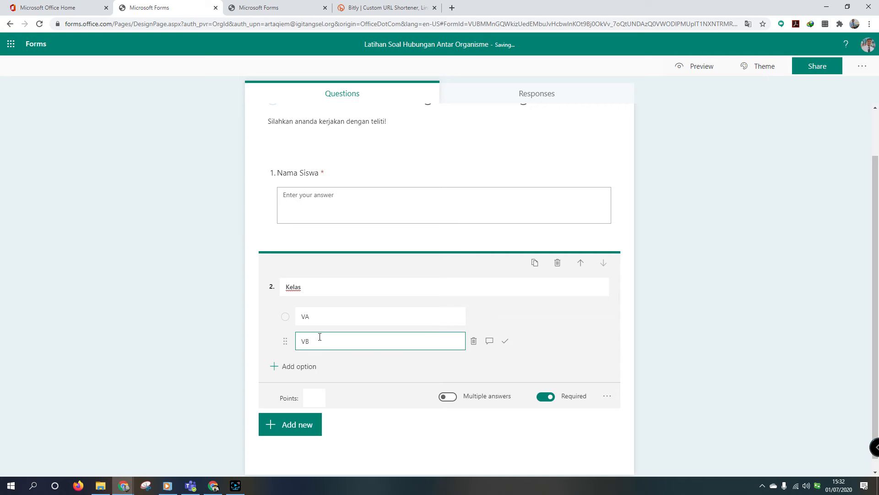
pyautogui.click(305, 367)
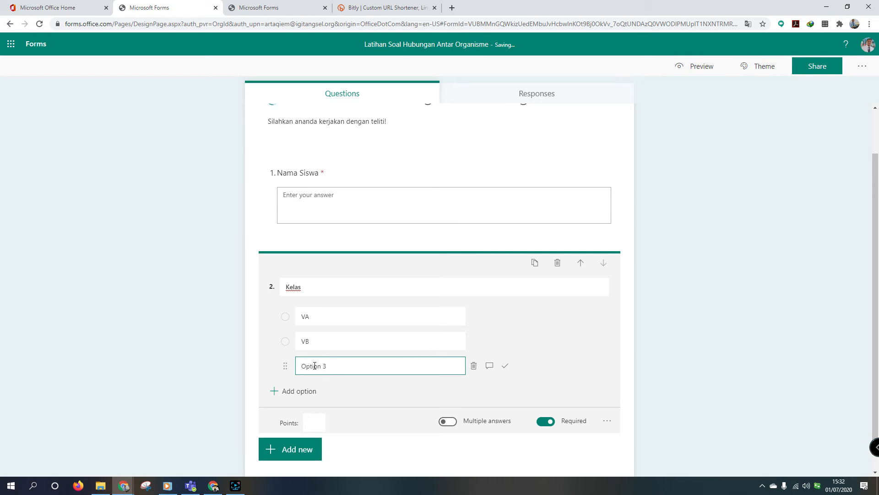
pyautogui.doubleClick(314, 366)
pyautogui.write('VC')
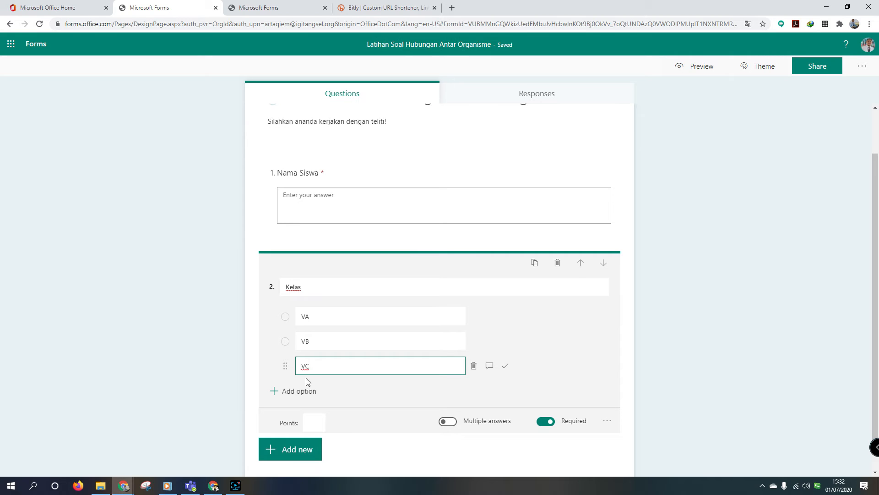
pyautogui.click(306, 390)
pyautogui.write('VD')
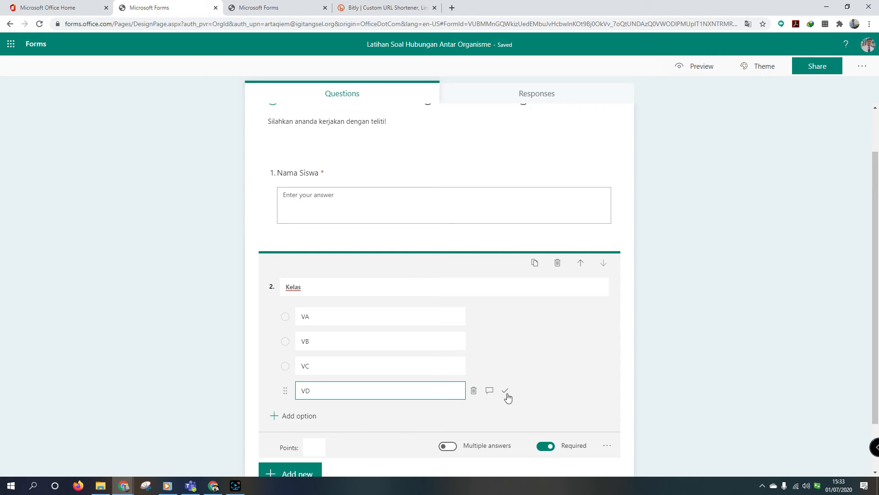
# Set the points of both the "Nama Siswa" and "Kelas" questions to 0.
pyautogui.click(376, 222)
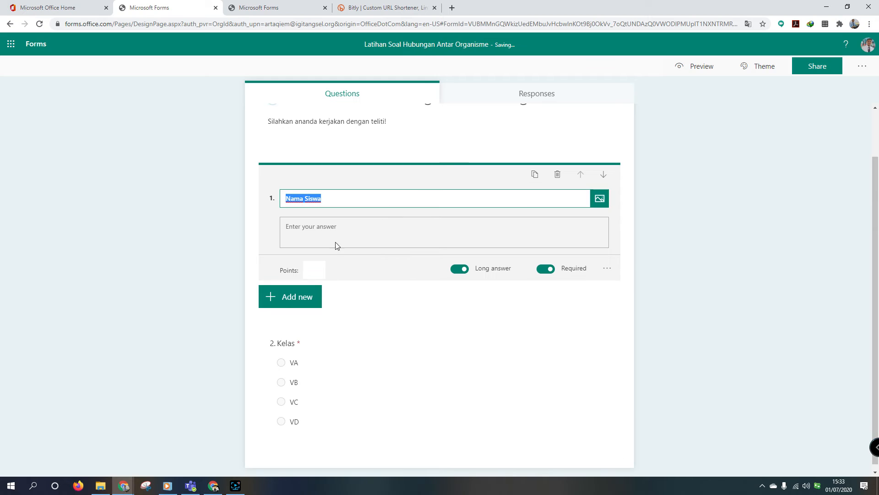
pyautogui.click(316, 272)
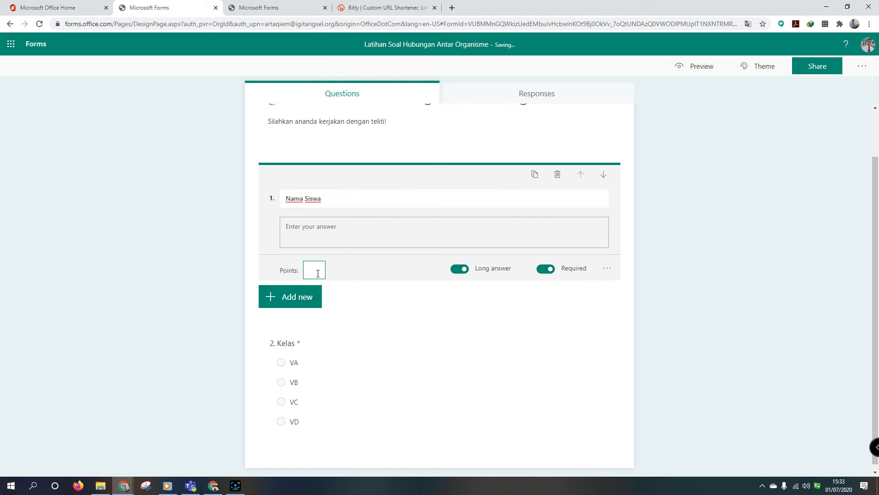
pyautogui.click(358, 320)
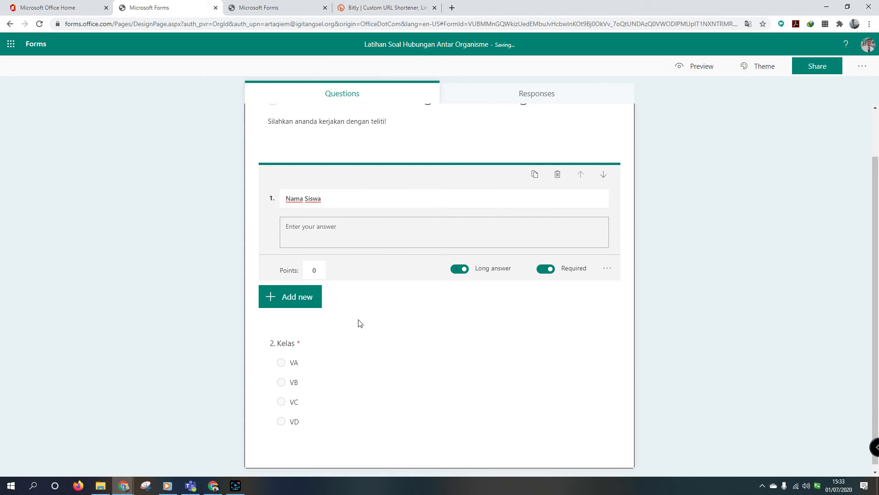
pyautogui.scroll(-1, 358, 321)
pyautogui.click(365, 375)
pyautogui.click(313, 409)
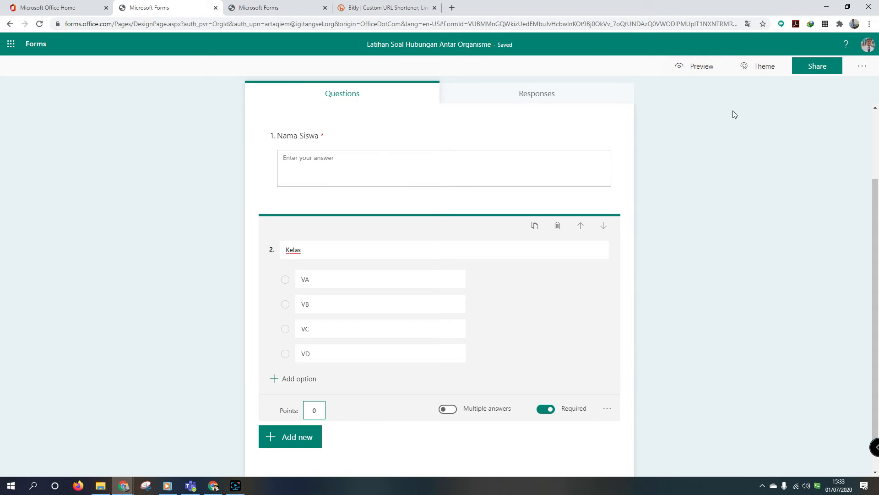
# Preview the quiz as respondents see it on a computer.
pyautogui.click(699, 67)
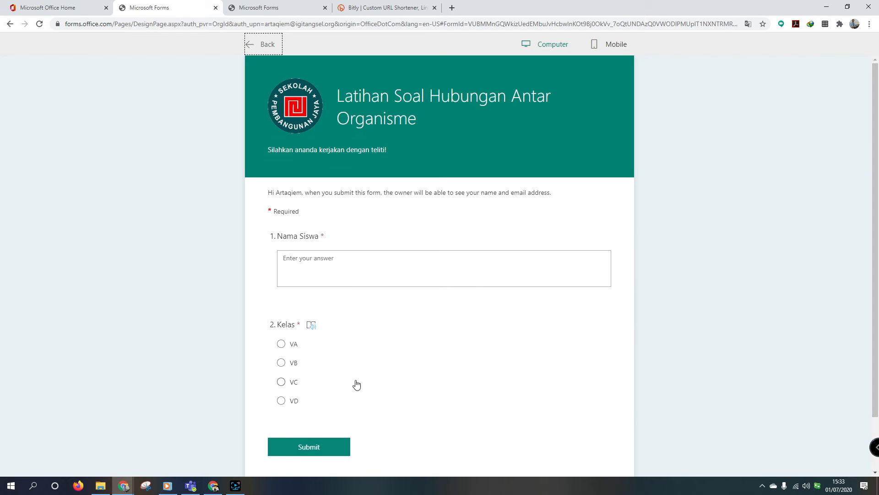
# Leave the preview and change the "Kelas" question's choices to a drop-down list.
pyautogui.click(267, 45)
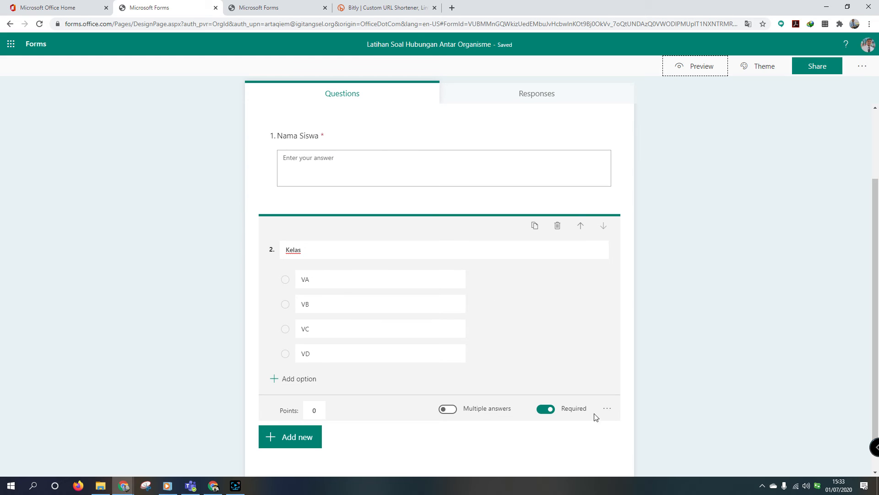
pyautogui.click(607, 408)
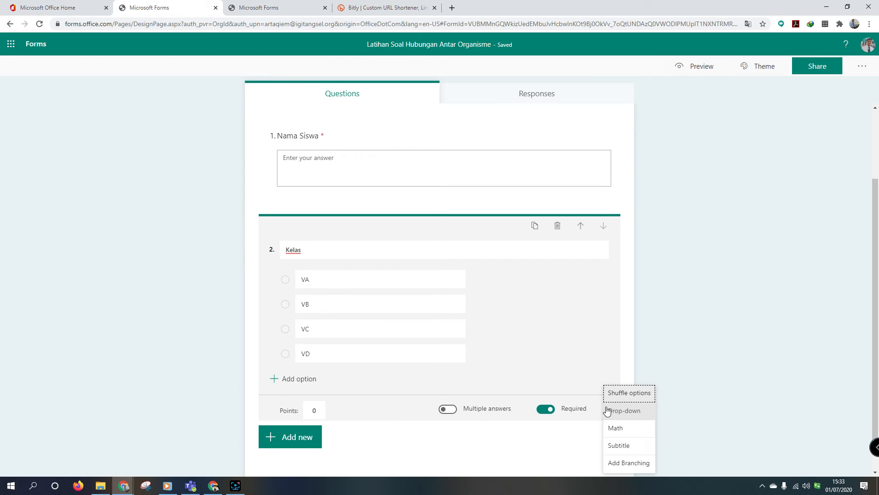
pyautogui.click(643, 415)
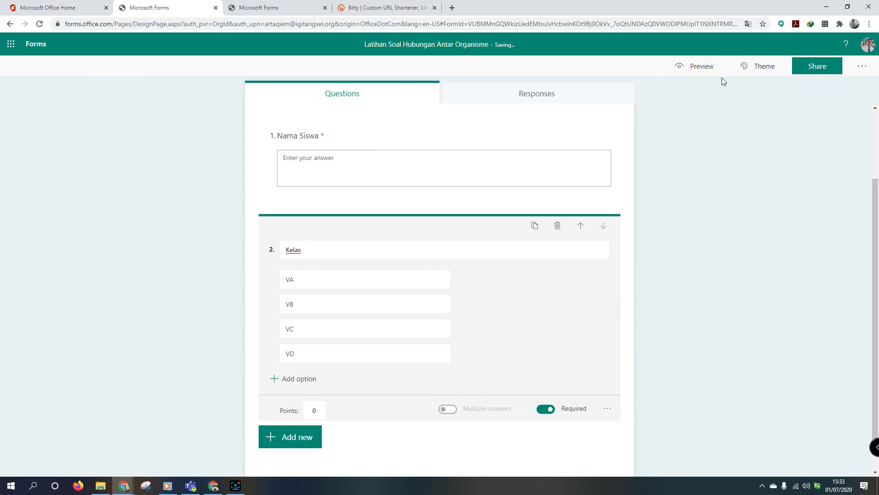
# Preview the quiz and check the "Kelas" drop-down choices, then return to editing.
pyautogui.click(703, 68)
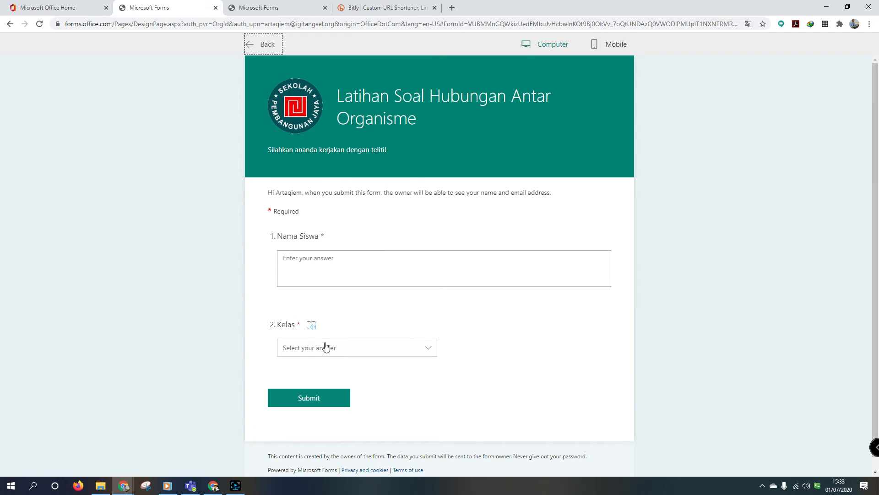
pyautogui.click(422, 351)
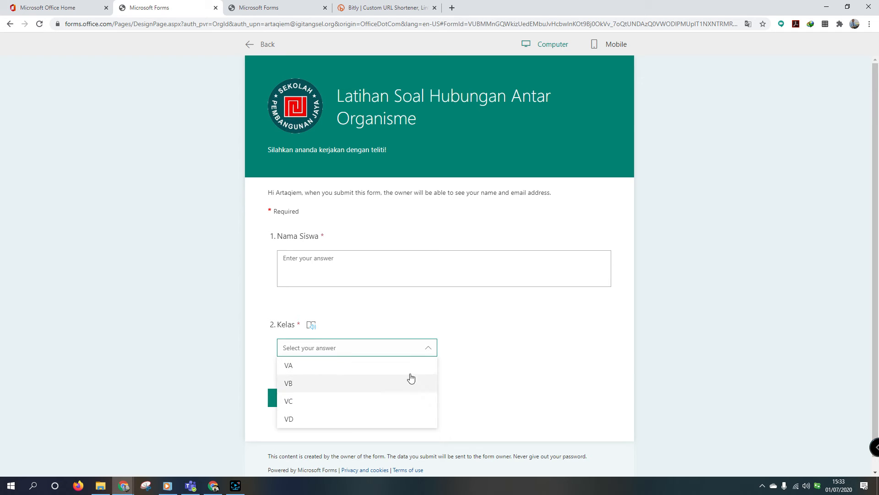
pyautogui.click(538, 377)
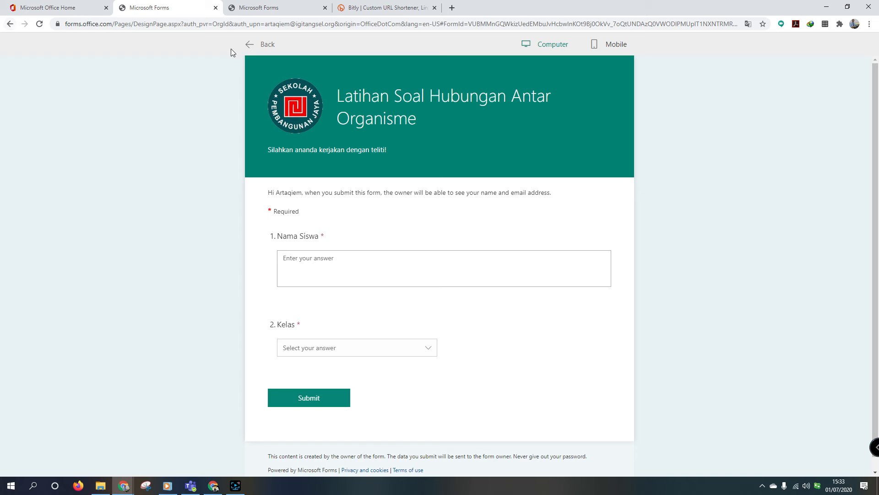
pyautogui.click(244, 45)
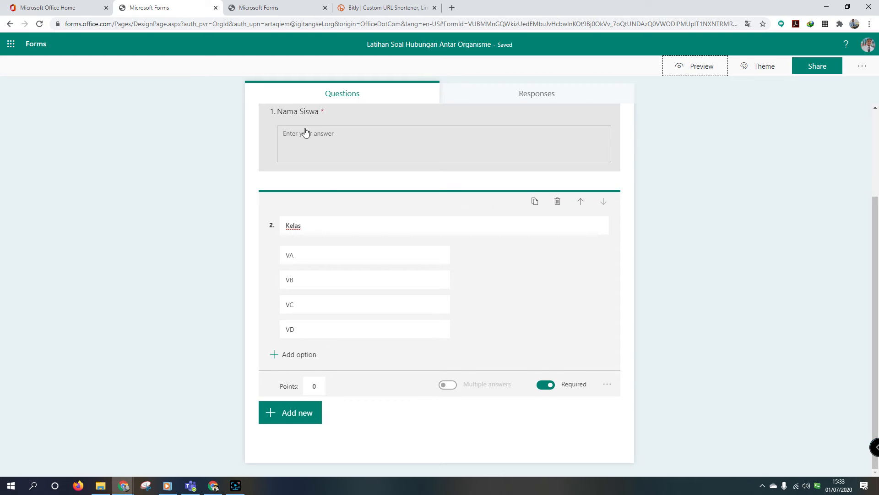
# Add a date question titled "Waktu Mengerjakan Soal".
pyautogui.click(286, 415)
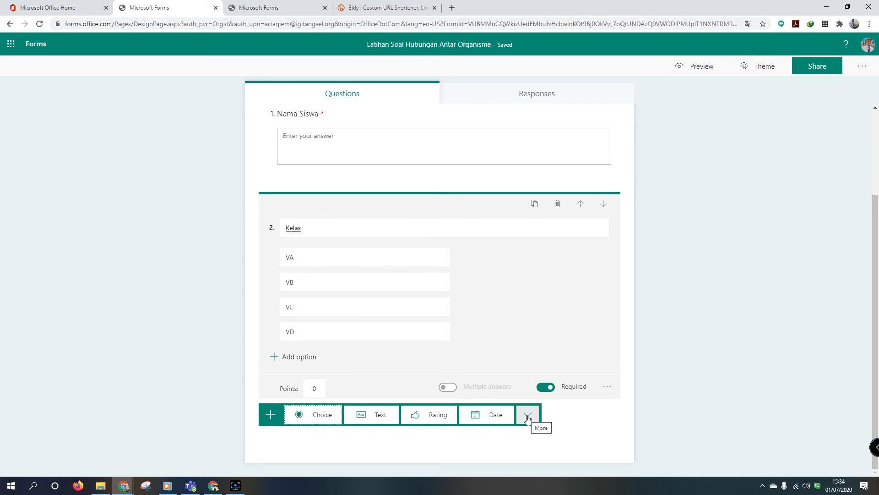
pyautogui.click(494, 419)
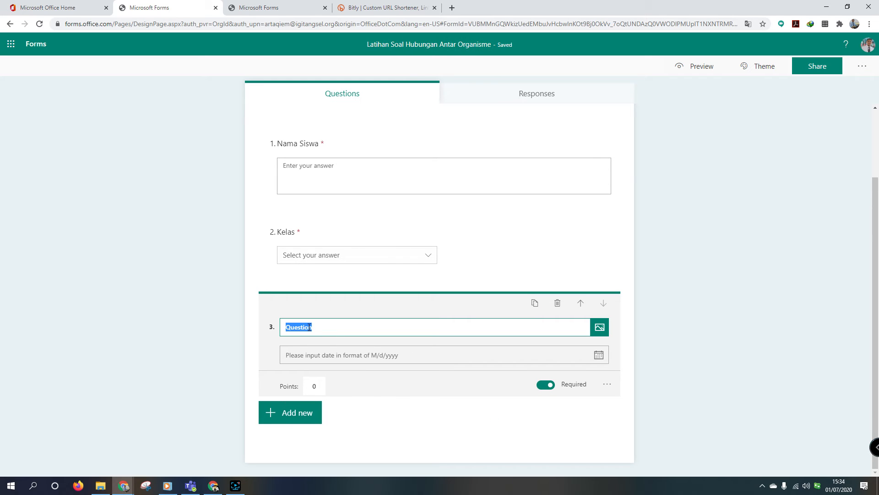
pyautogui.write('Waktu ')
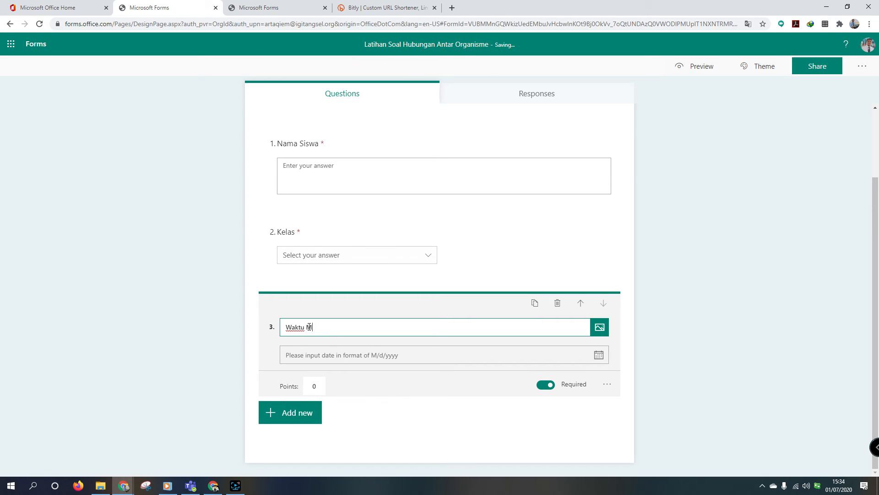
pyautogui.write('Mengerjakan Soal')
# Add a file upload question titled "Foto Siswa", accepting the creation of a OneDrive folder.
pyautogui.click(308, 412)
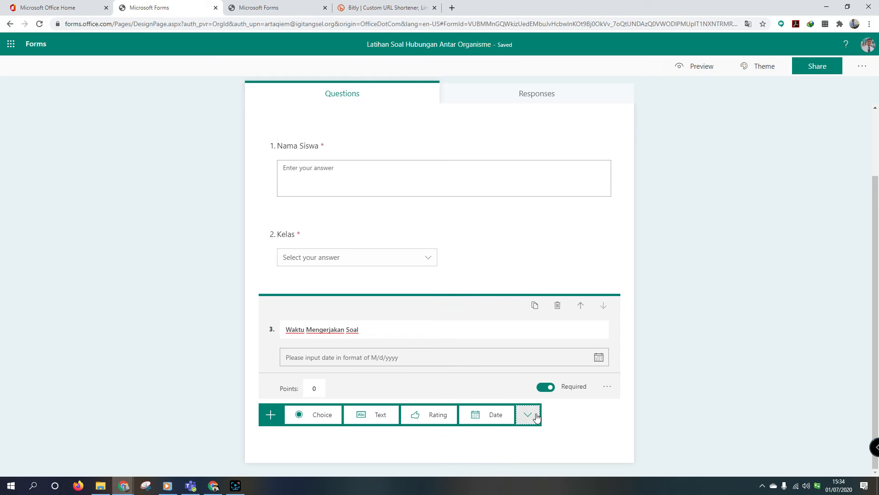
pyautogui.click(536, 415)
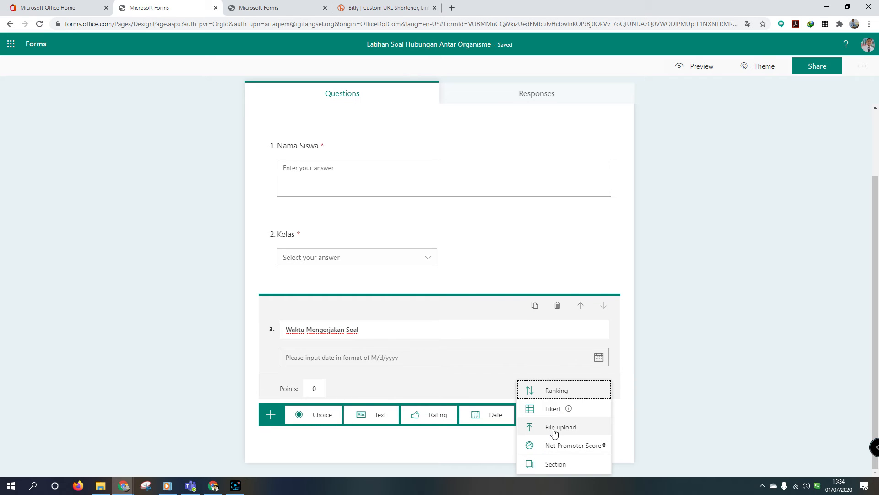
pyautogui.click(554, 430)
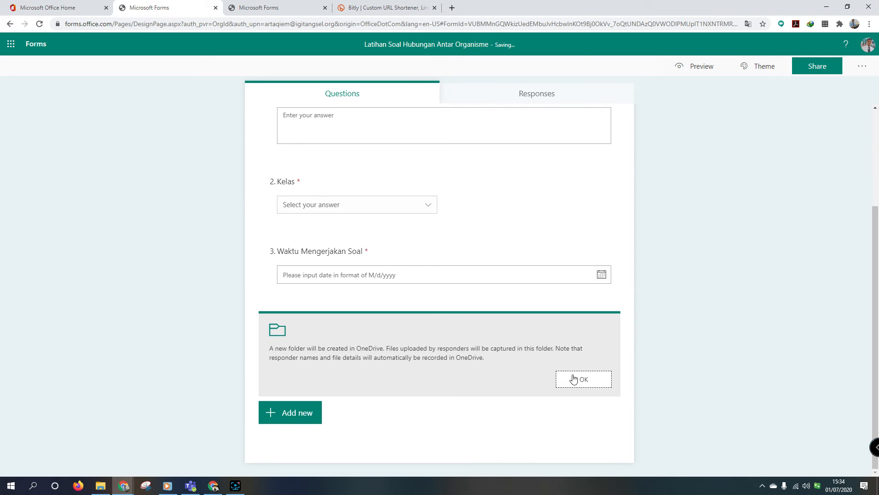
pyautogui.click(574, 379)
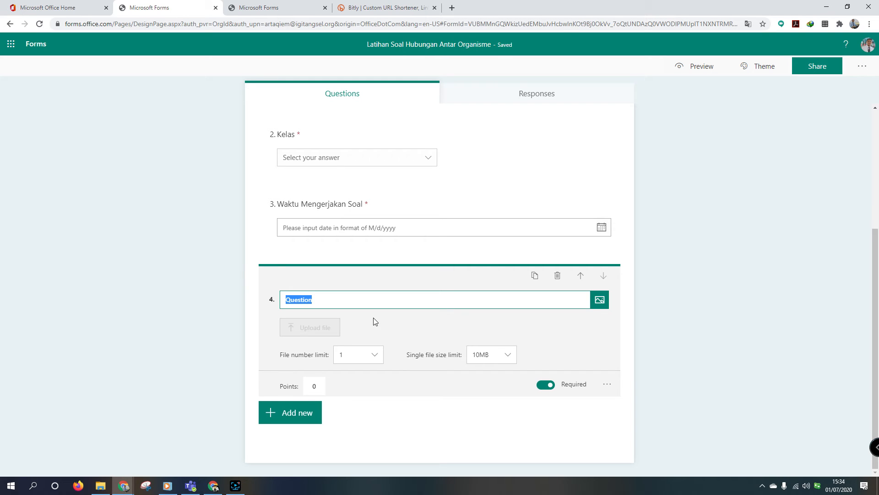
pyautogui.write('Foto Siswa')
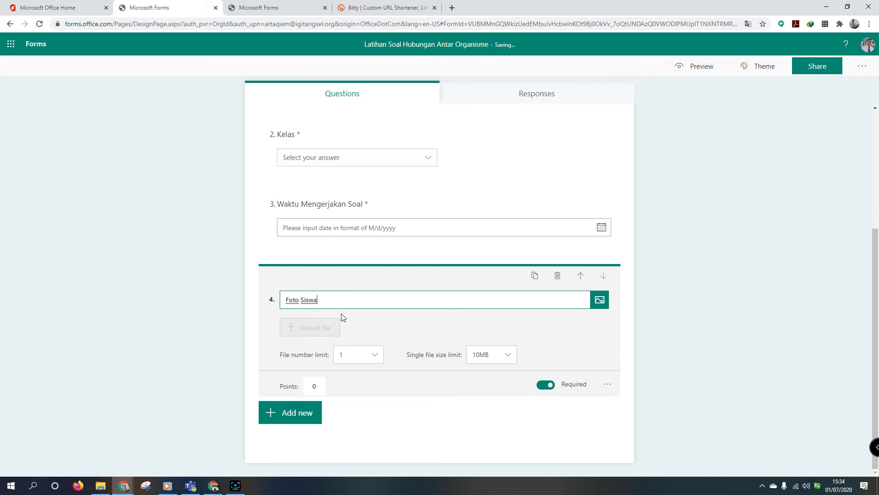
# Add a choice question with the text "Ekosistem adalah hubungan antara ....".
pyautogui.click(300, 415)
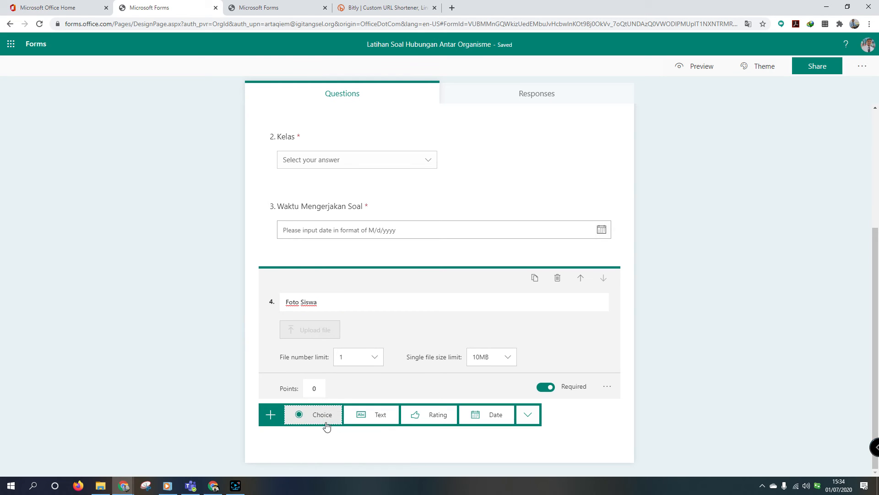
pyautogui.click(324, 417)
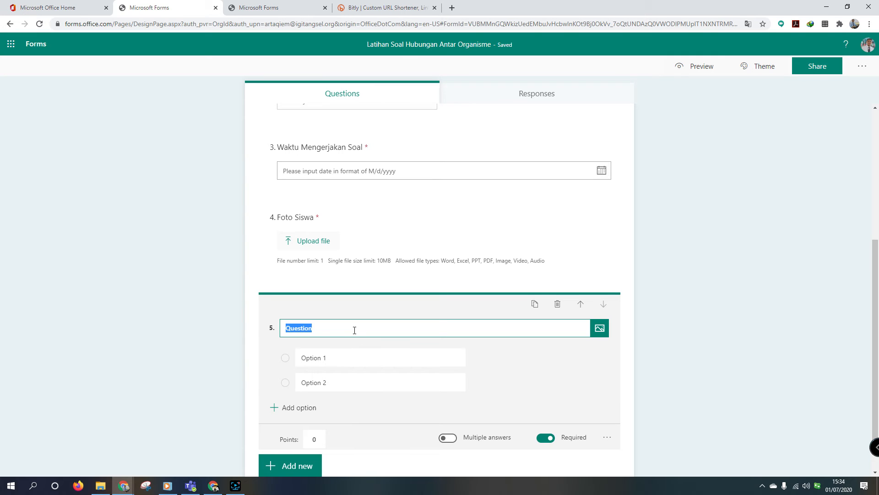
pyautogui.write('Ekosi')
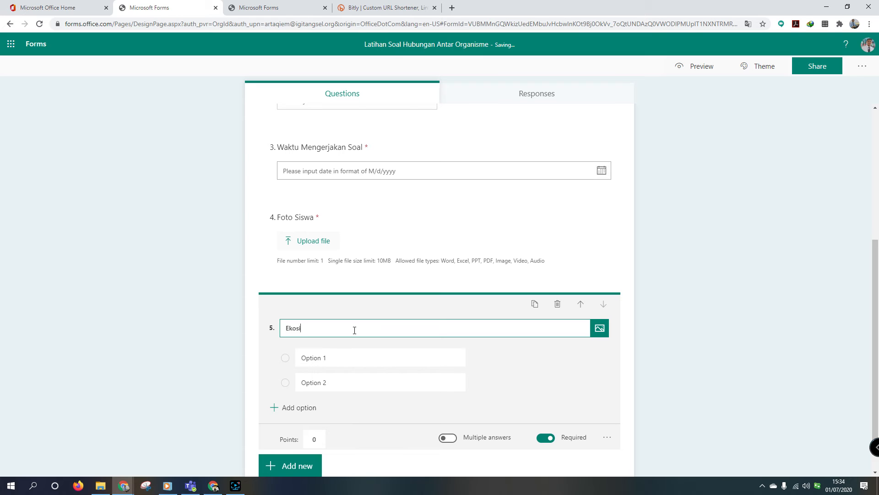
pyautogui.write('stem adalah hubungan antara ....')
# Set the ecosystem question's first two options to "makhluk hidup sejenis" and "makhluk hidup yang berbeda jenis".
pyautogui.click(343, 359)
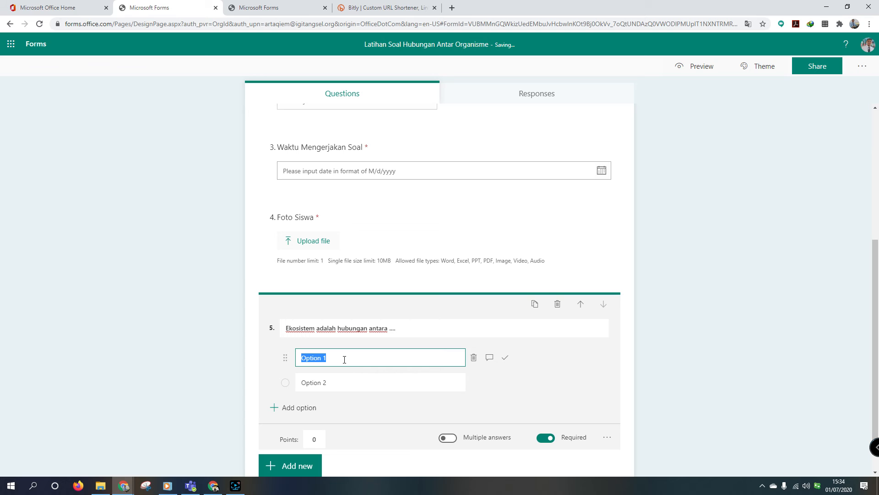
pyautogui.write('makhluk hidup sejenis')
pyautogui.click(365, 385)
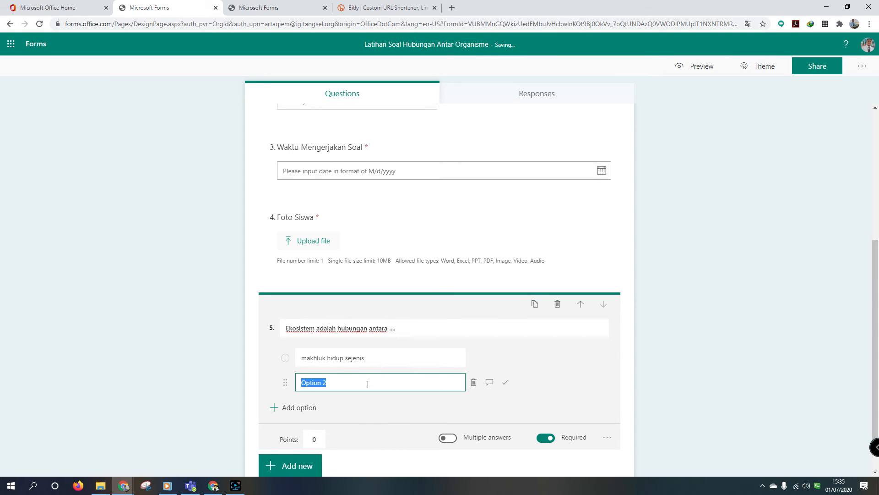
pyautogui.write('makhluk hidup')
pyautogui.write('yang berbeda jeni')
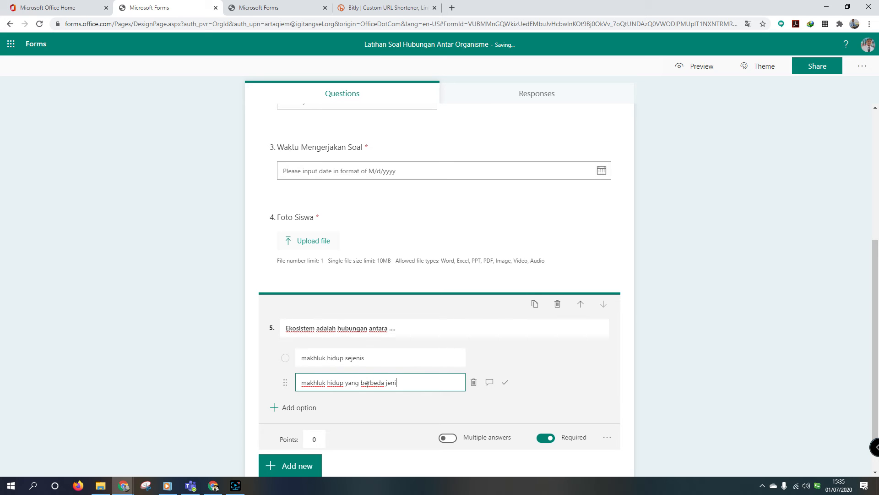
pyautogui.write('s')
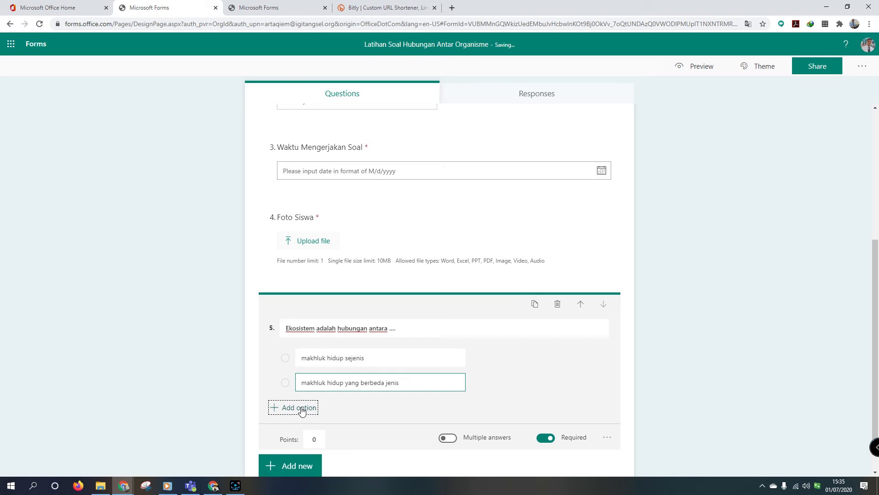
# Add two more options to the ecosystem question: "makhluk hidup dengan benda mati" and "makhluk hidup dengan lingkungan".
pyautogui.click(299, 407)
pyautogui.write('makhlu')
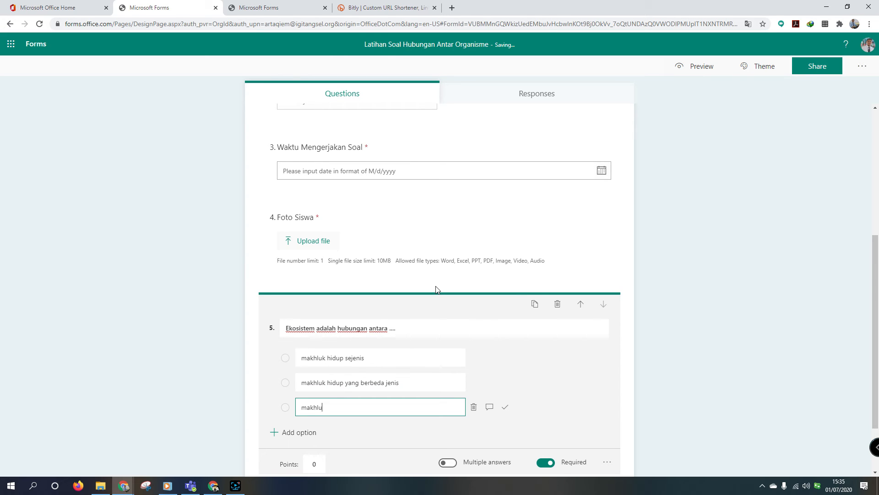
pyautogui.write('k hidup dengan benda mati')
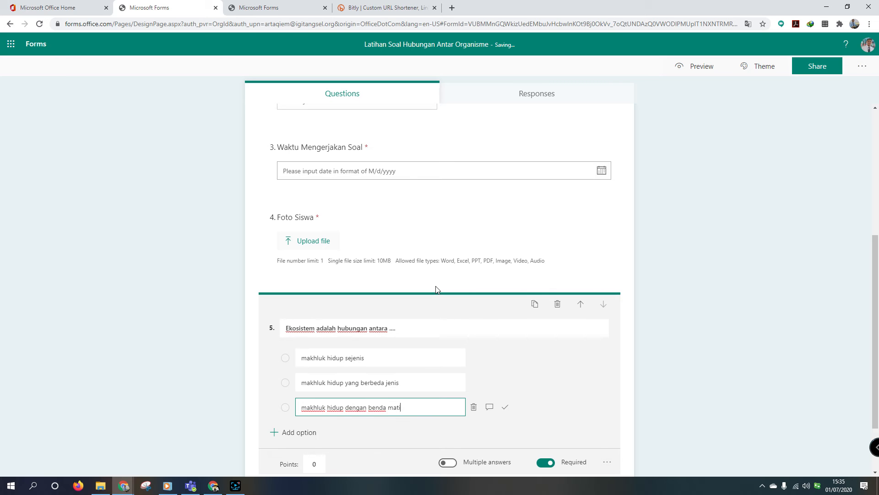
pyautogui.click(300, 432)
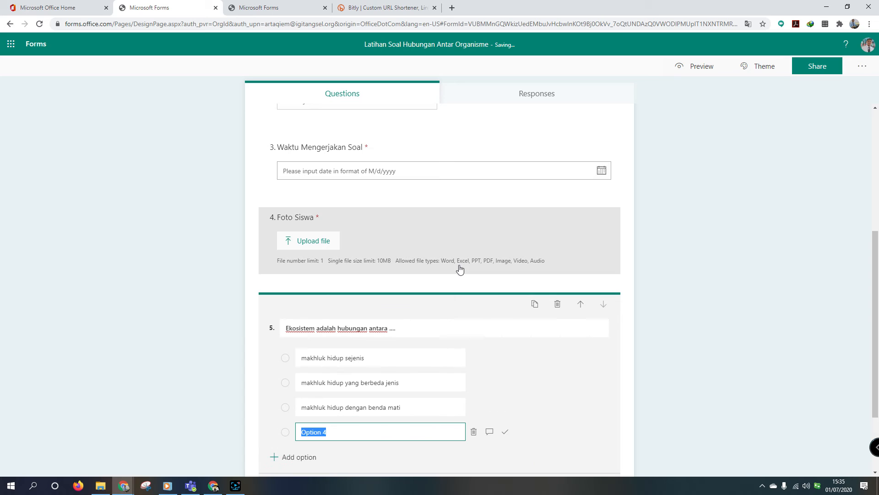
pyautogui.write('makhluk hidup dengan ')
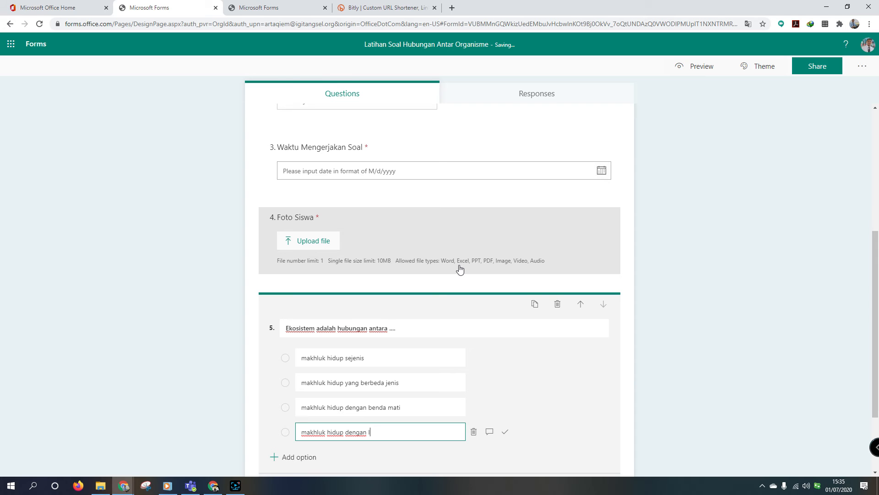
pyautogui.write('lingkungan')
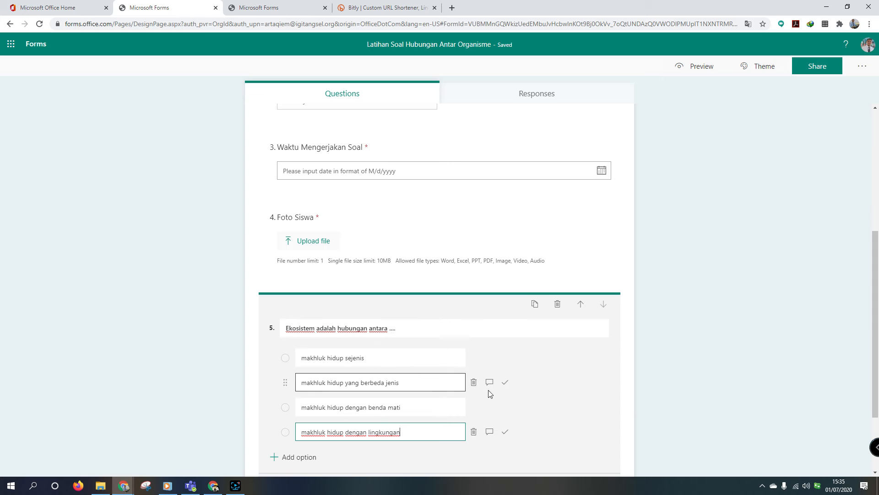
# Mark "makhluk hidup yang berbeda jenis" as the correct answer and set the question's points to 10.
pyautogui.click(507, 385)
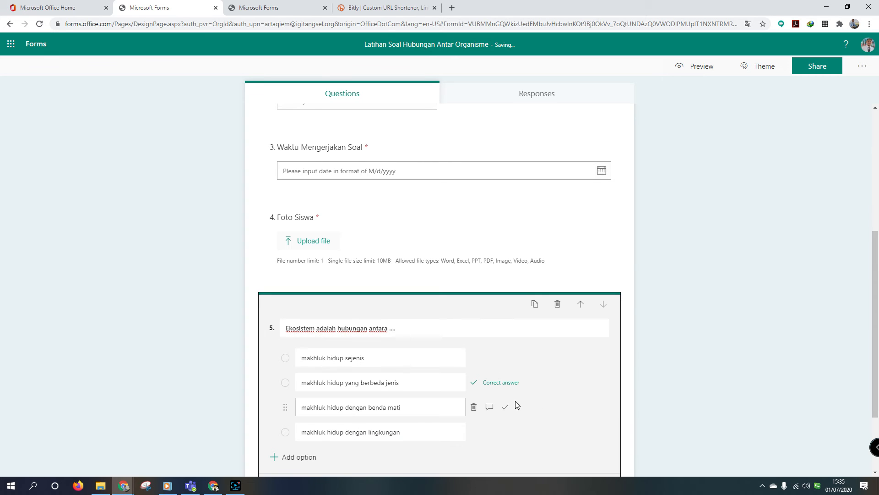
pyautogui.scroll(-3, 504, 403)
pyautogui.click(323, 324)
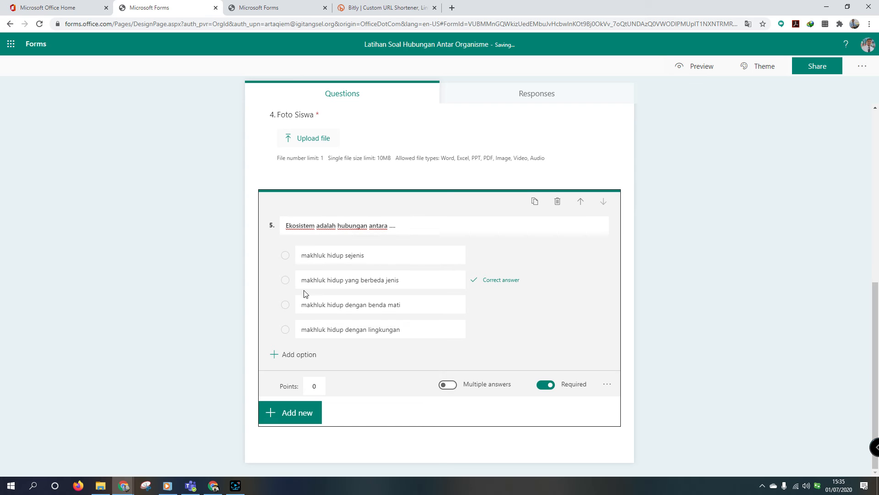
pyautogui.click(335, 281)
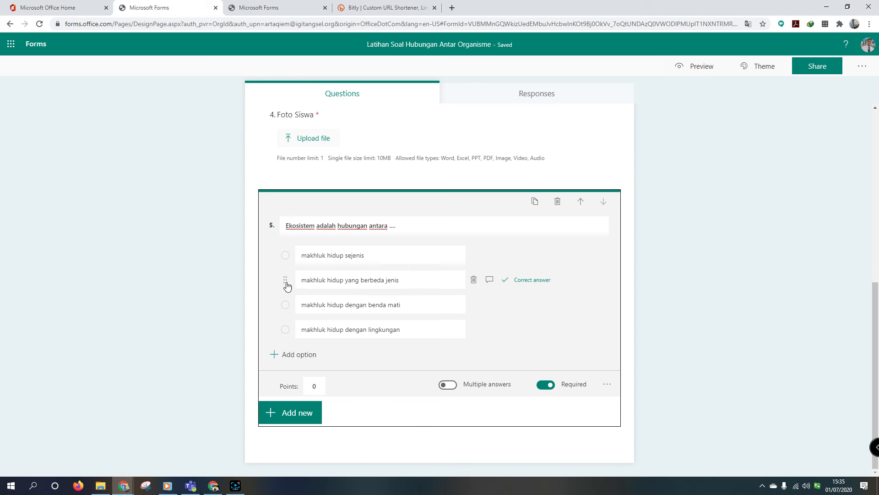
pyautogui.click(309, 380)
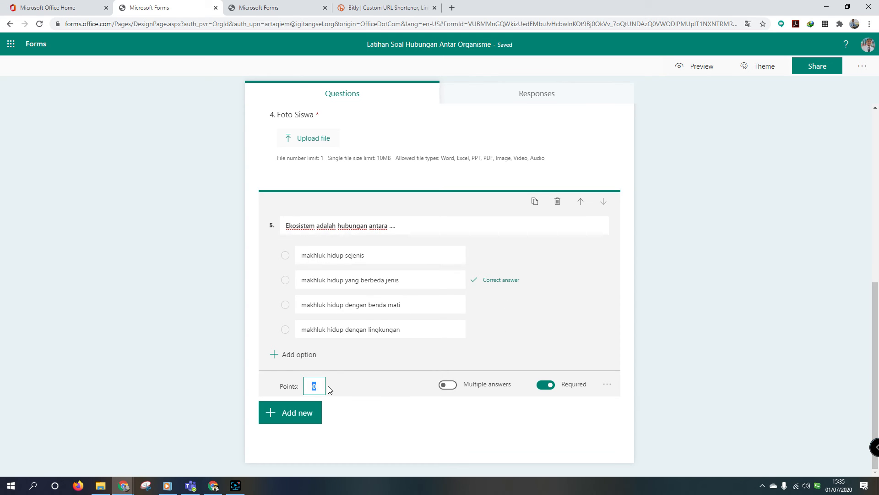
pyautogui.write('10')
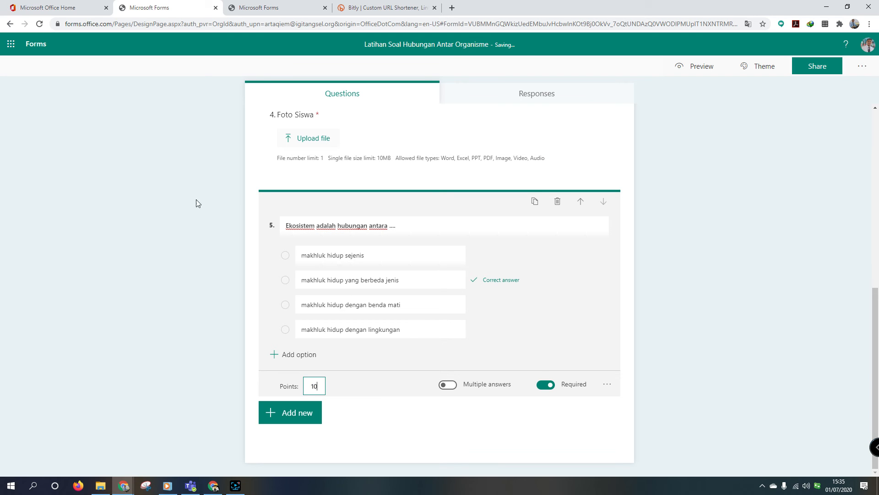
# Add another choice question with the text "Gambar berikut merupakan bentuk simbiosis ....".
pyautogui.click(301, 416)
pyautogui.click(322, 414)
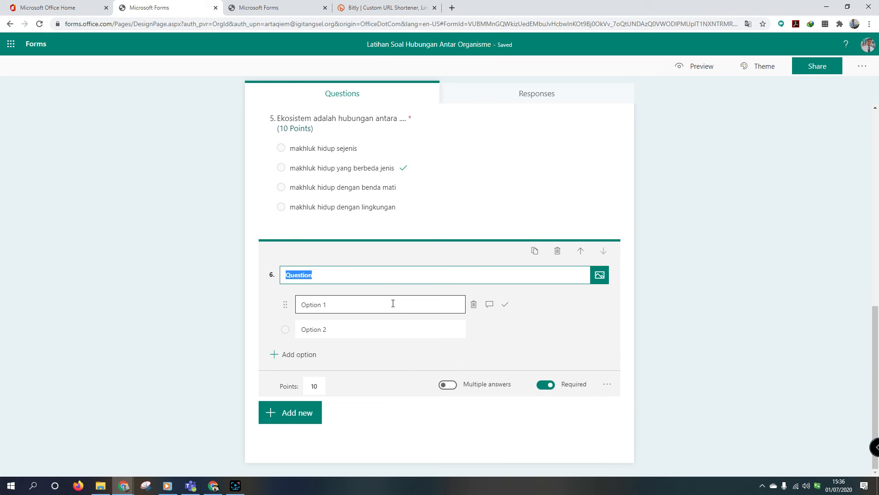
pyautogui.write('Gambar berikut merupakan bentyuk')
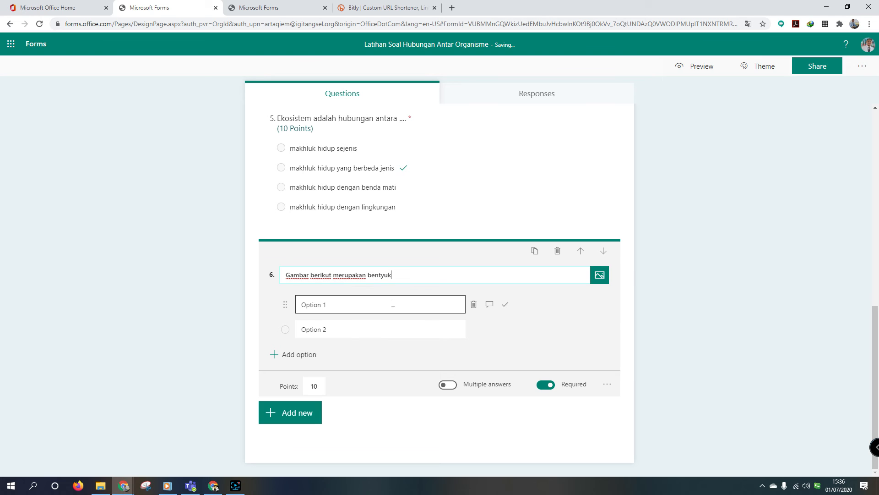
pyautogui.press('BackSpace')
pyautogui.press('BackSpace')
pyautogui.press('BackSpace')
pyautogui.write('uk simbiosis ....')
# Start adding an image to the "Gambar berikut merupakan bentuk simbiosis ...." question and search the web images for "kupu-kupu".
pyautogui.click(599, 275)
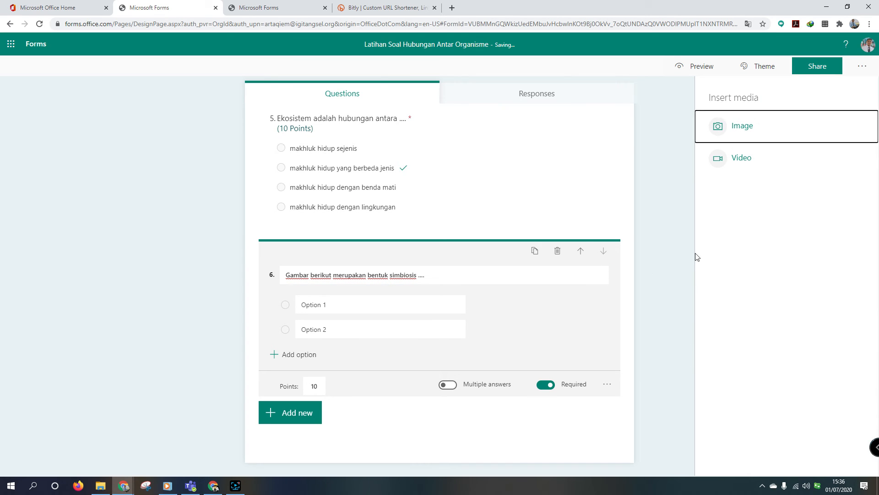
pyautogui.click(766, 134)
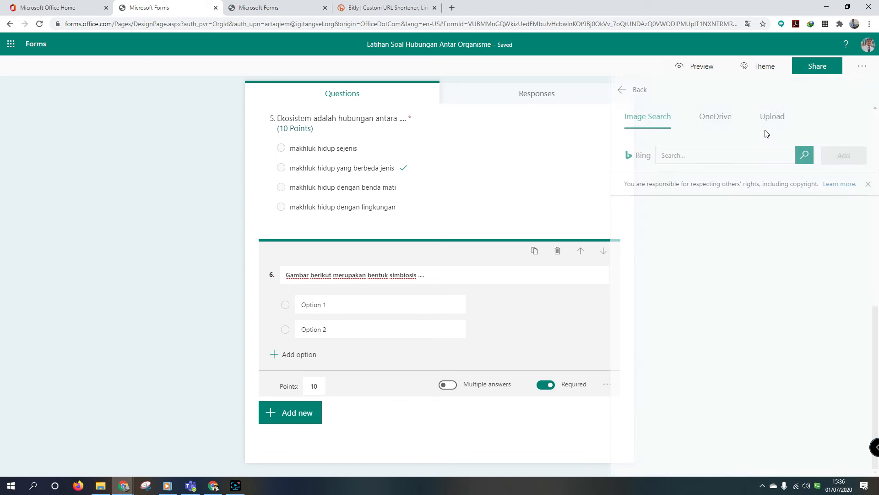
pyautogui.click(681, 153)
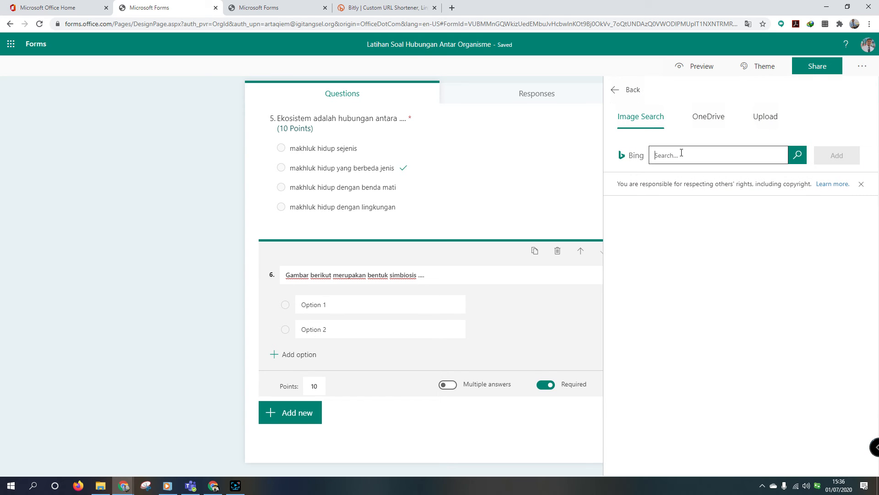
pyautogui.write('kupu-kupu')
pyautogui.press('Return')
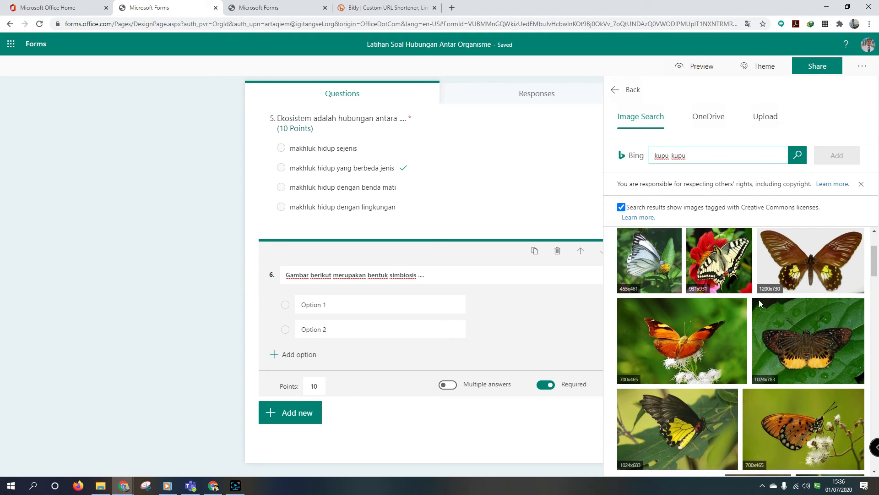
# Choose the 700x465 picture of the orange spotted butterfly on white flowers against a plain green background and add it to question 6.
pyautogui.scroll(-3, 669, 353)
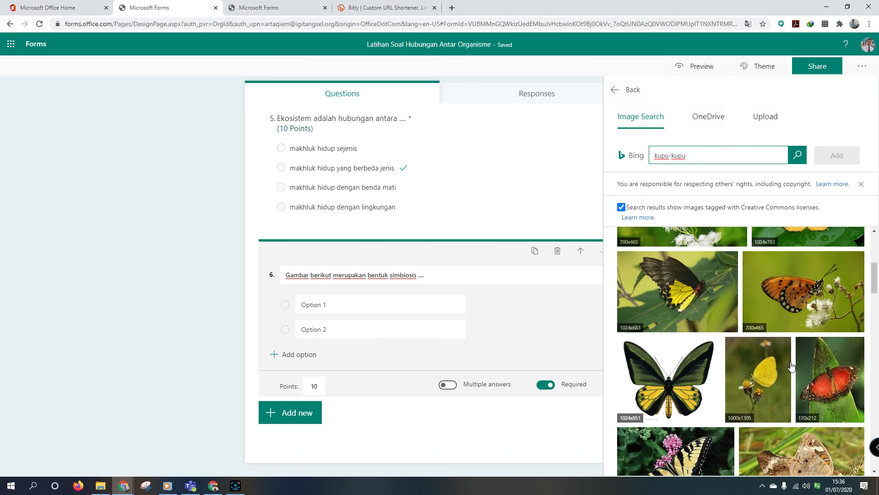
pyautogui.scroll(-3, 788, 331)
pyautogui.scroll(5, 788, 332)
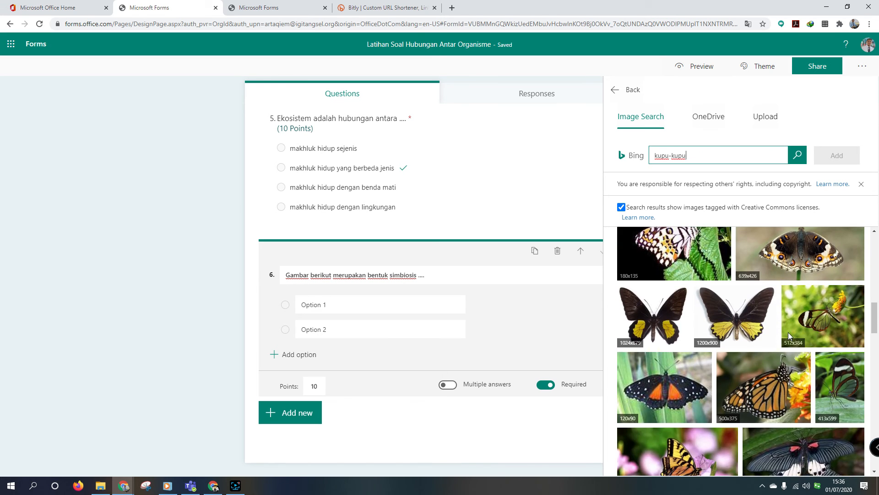
pyautogui.scroll(3, 788, 331)
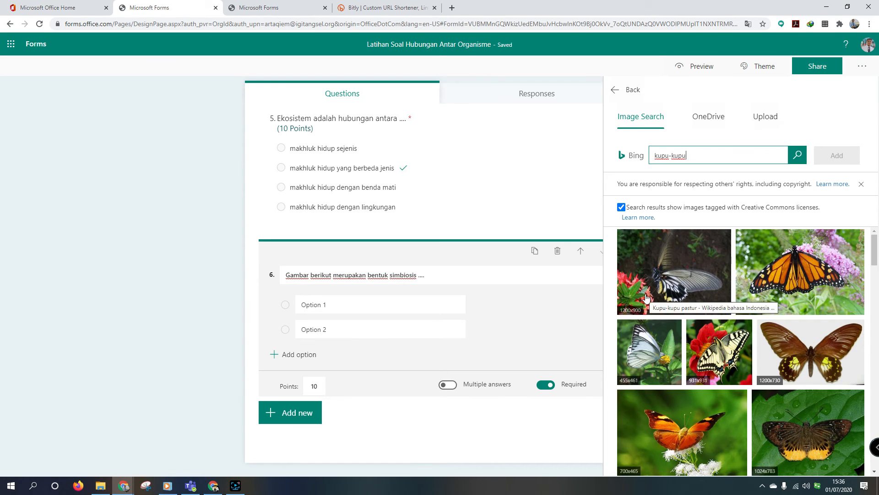
pyautogui.scroll(-1, 694, 298)
pyautogui.scroll(-2, 693, 298)
pyautogui.click(795, 431)
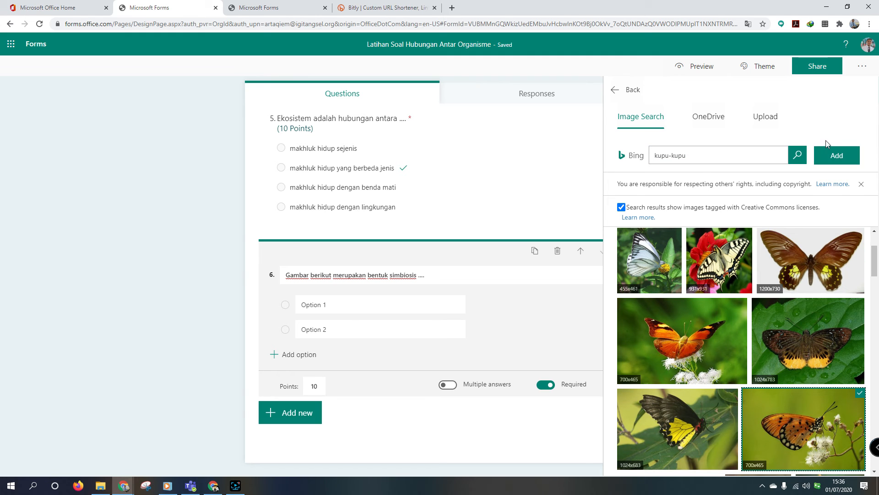
pyautogui.click(833, 158)
# Give question 6 the three answer options "komensalisme", "parasitisme" and "mutualisme".
pyautogui.scroll(-2, 412, 308)
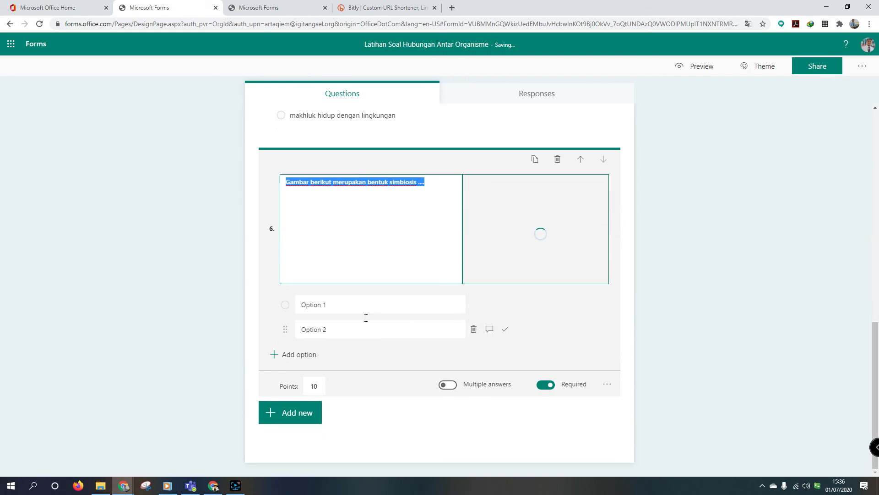
pyautogui.click(365, 305)
pyautogui.write('k')
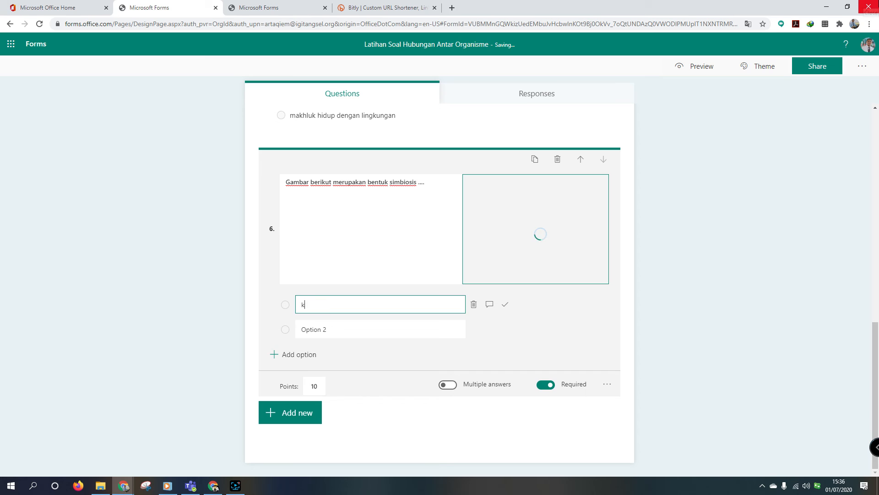
pyautogui.write('omensalis')
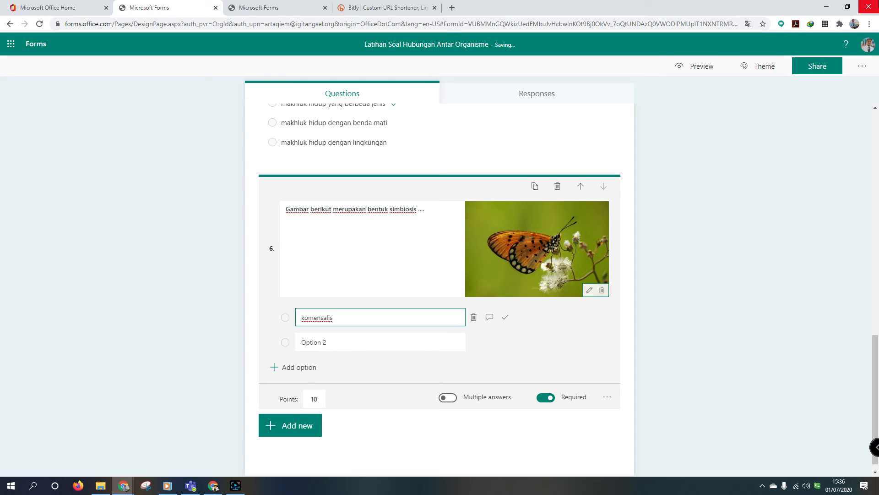
pyautogui.write('me')
pyautogui.click(379, 341)
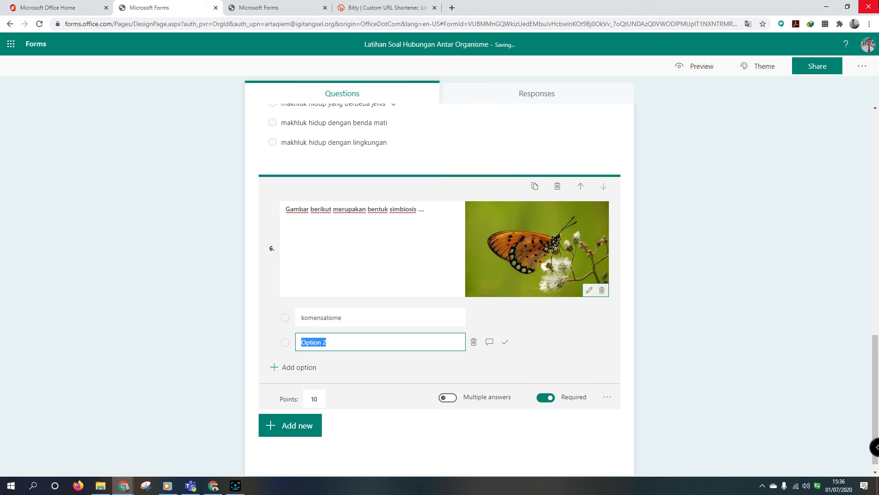
pyautogui.write('parasist')
pyautogui.click(295, 367)
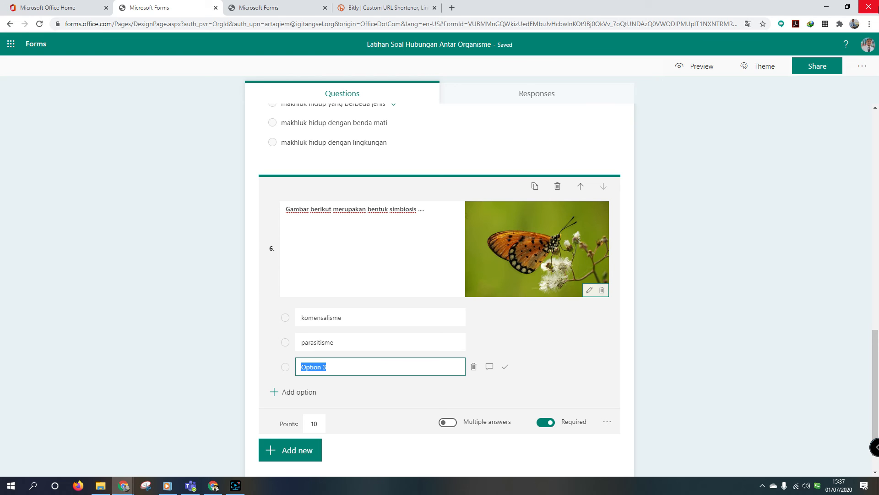
pyautogui.write('mutualisme')
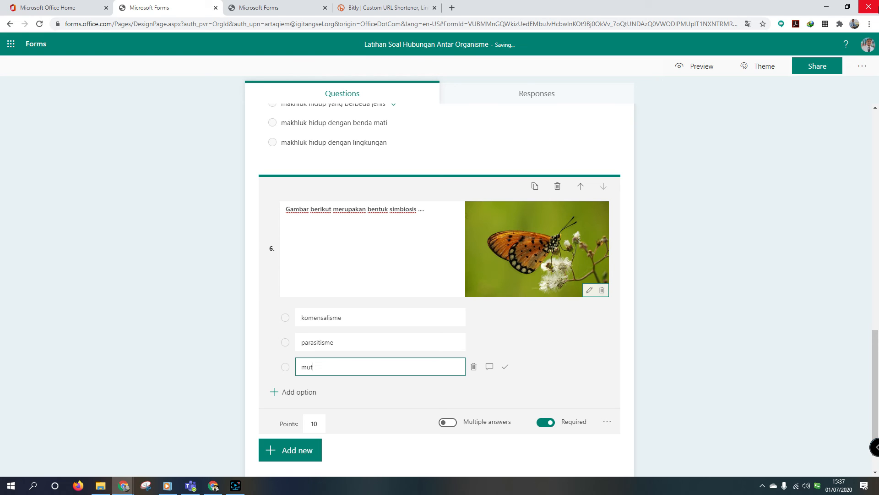
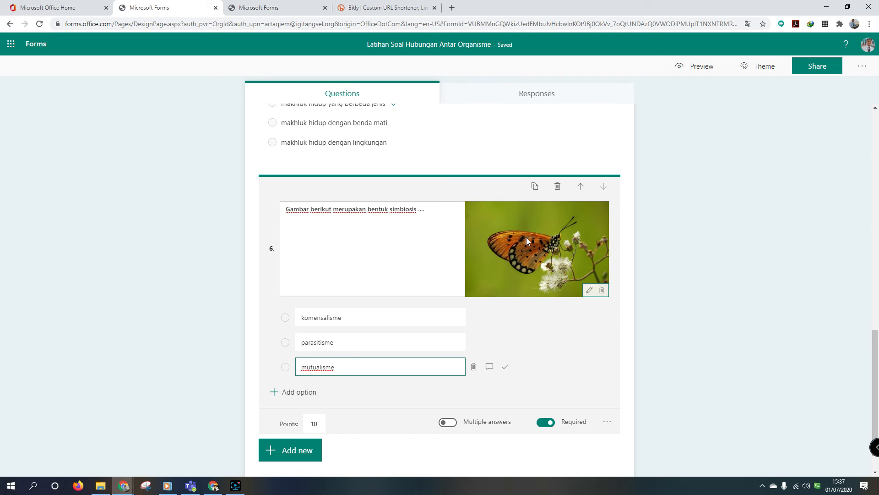
# Duplicate the butterfly symbiosis question and remove the image from the copy.
pyautogui.click(535, 188)
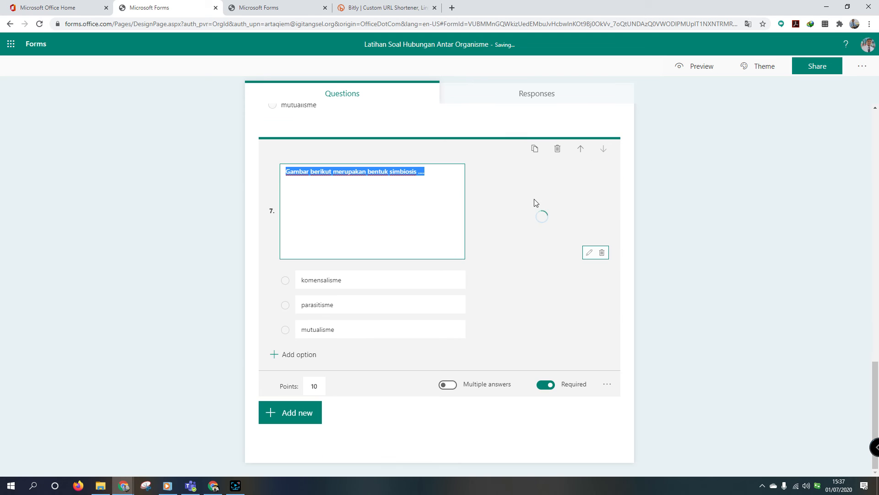
pyautogui.scroll(2, 438, 241)
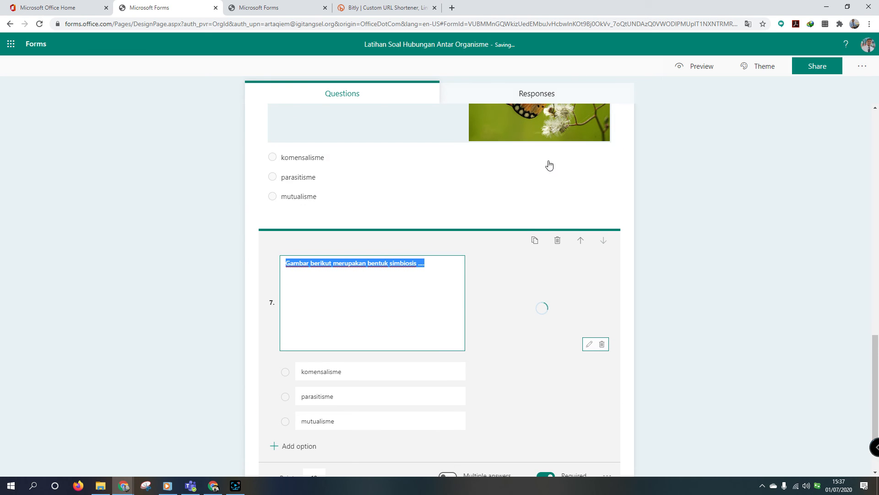
pyautogui.click(602, 344)
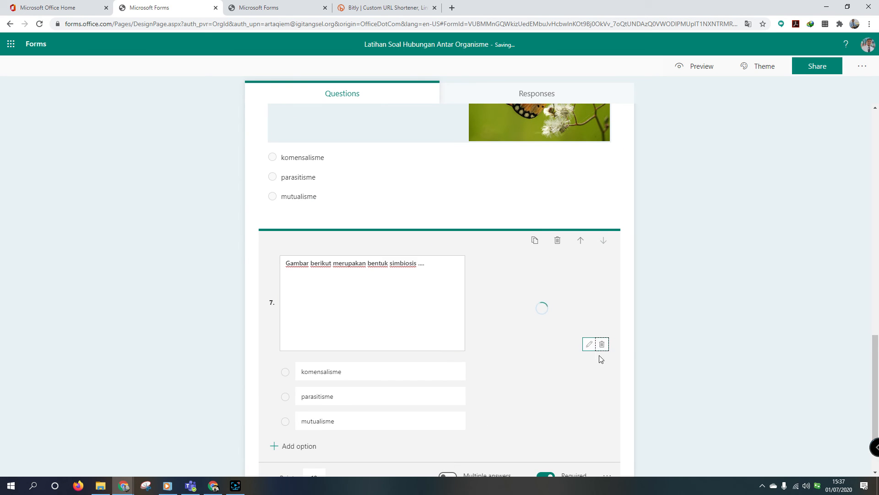
# Search the web images for "contoh komensalisme" for question 7 and look through the results for a suitable picture.
pyautogui.click(600, 265)
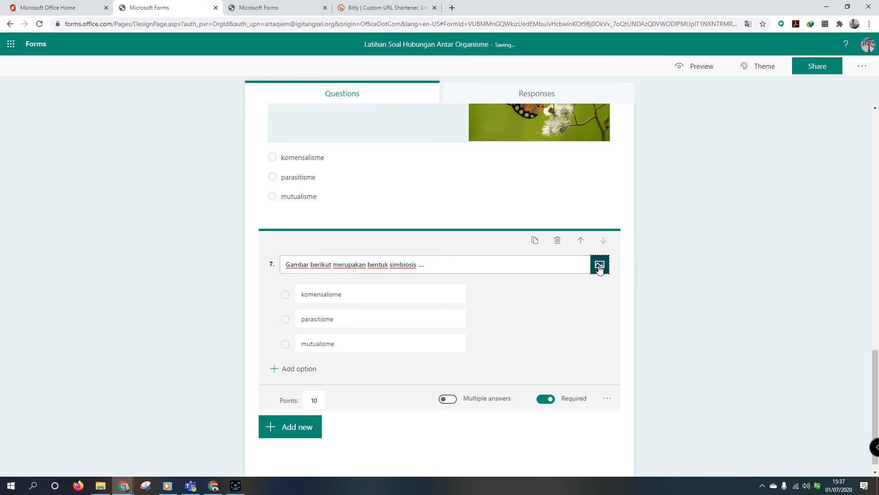
pyautogui.click(752, 127)
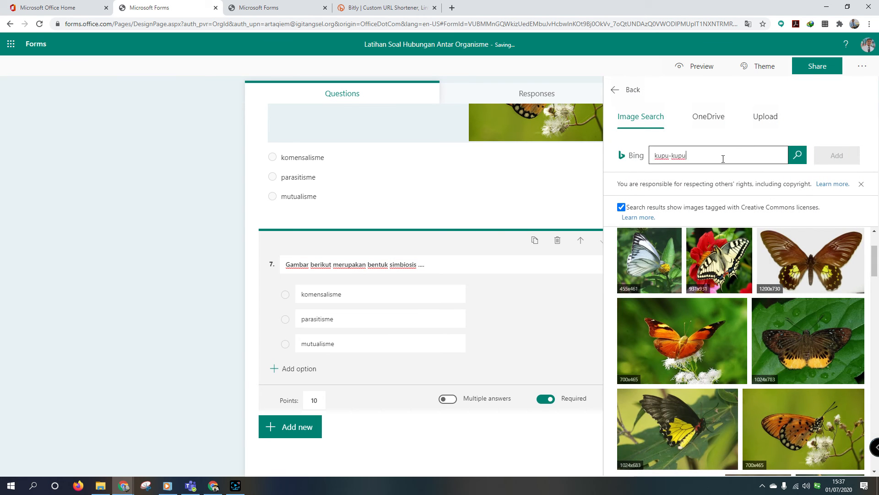
pyautogui.moveTo(722, 157); pyautogui.dragTo(643, 157)
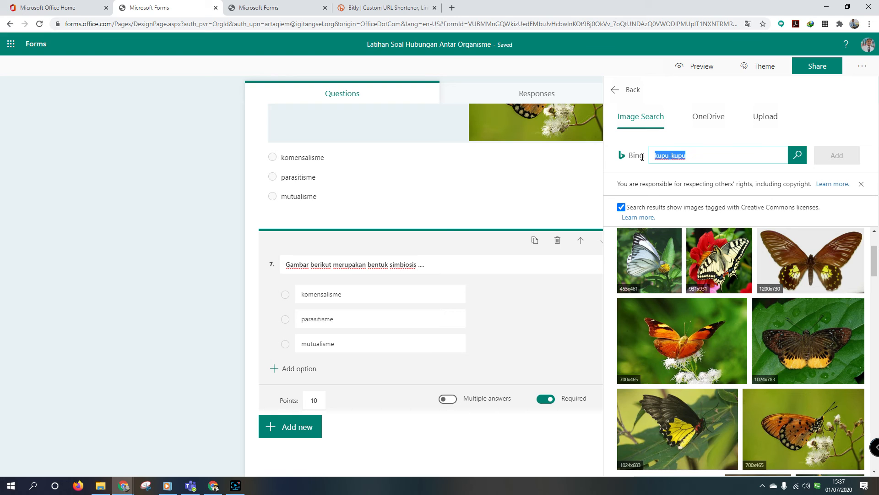
pyautogui.write('contoh komensalisme')
pyautogui.press('Return')
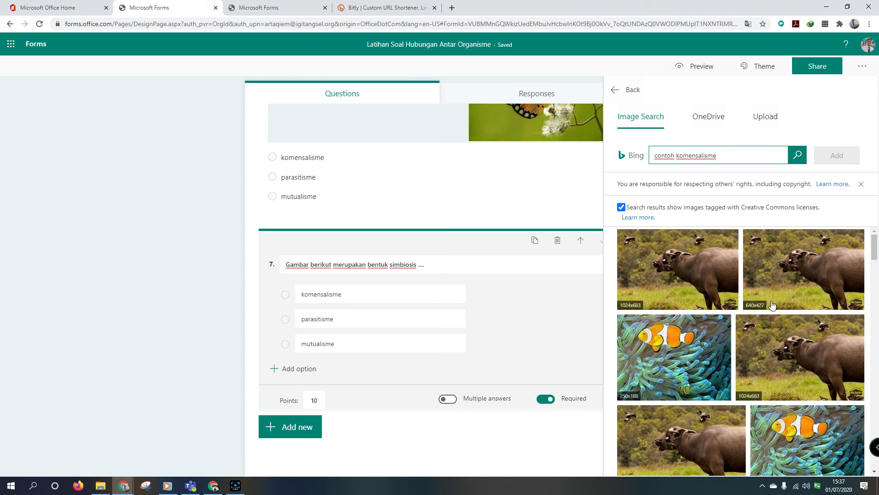
pyautogui.scroll(-2, 696, 327)
pyautogui.scroll(-3, 696, 327)
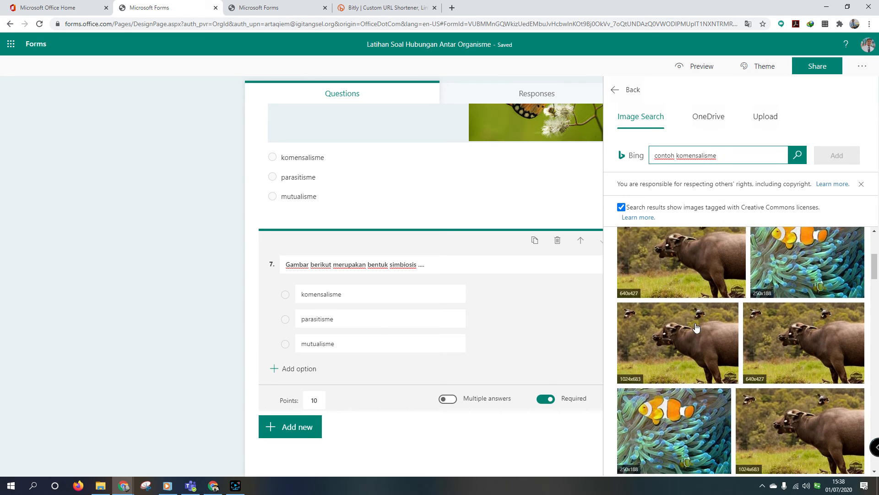
pyautogui.scroll(-3, 695, 327)
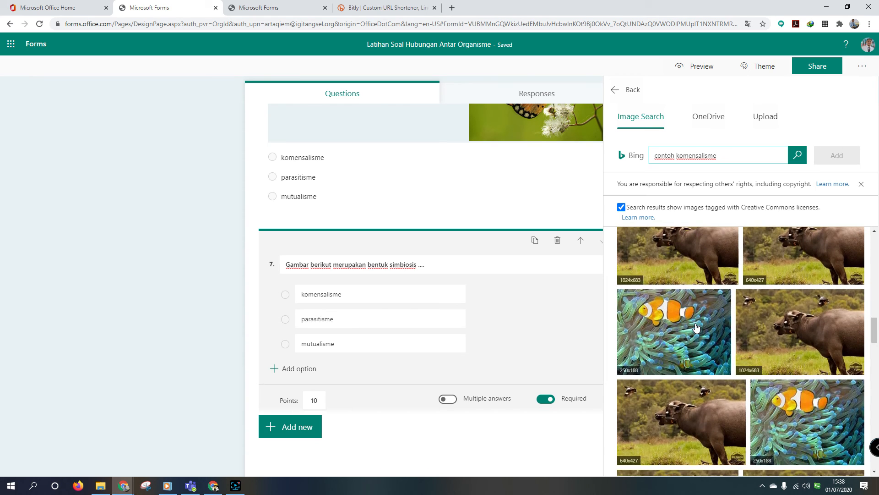
pyautogui.scroll(-5, 695, 327)
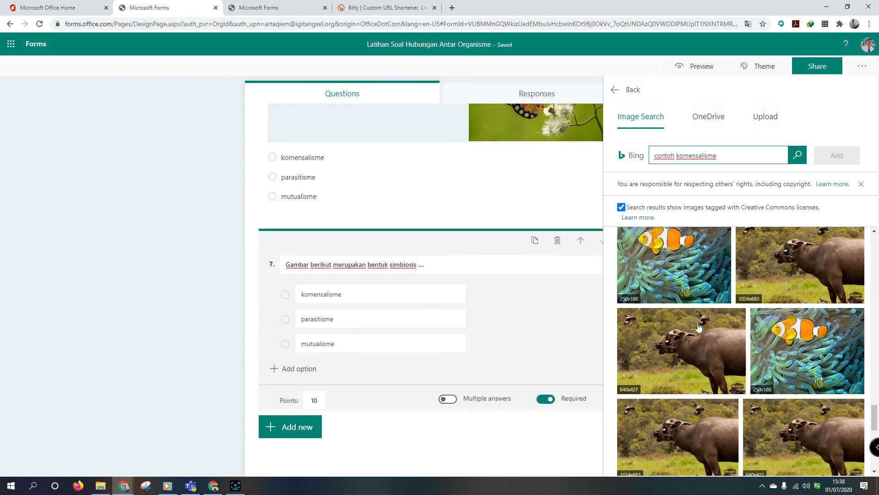
# Extend the image search phrase to "contoh simbiosis komensalisme".
pyautogui.click(677, 155)
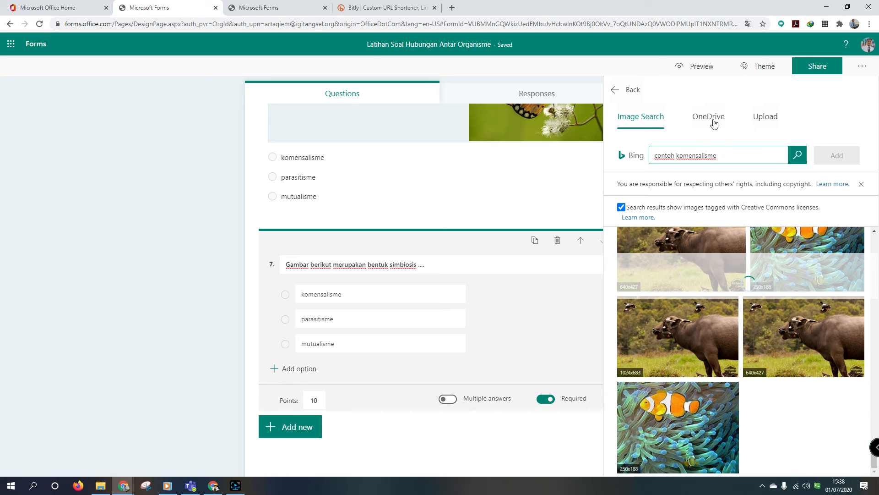
pyautogui.write('simbiosis')
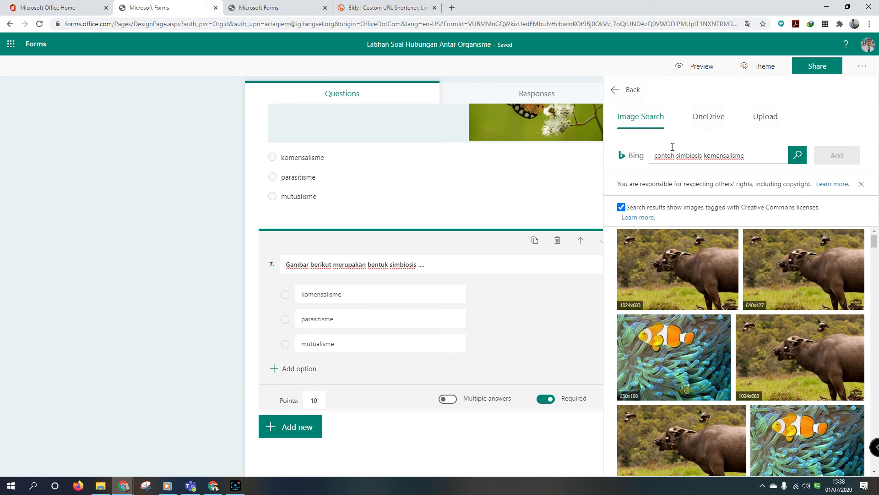
pyautogui.moveTo(680, 157); pyautogui.dragTo(595, 152)
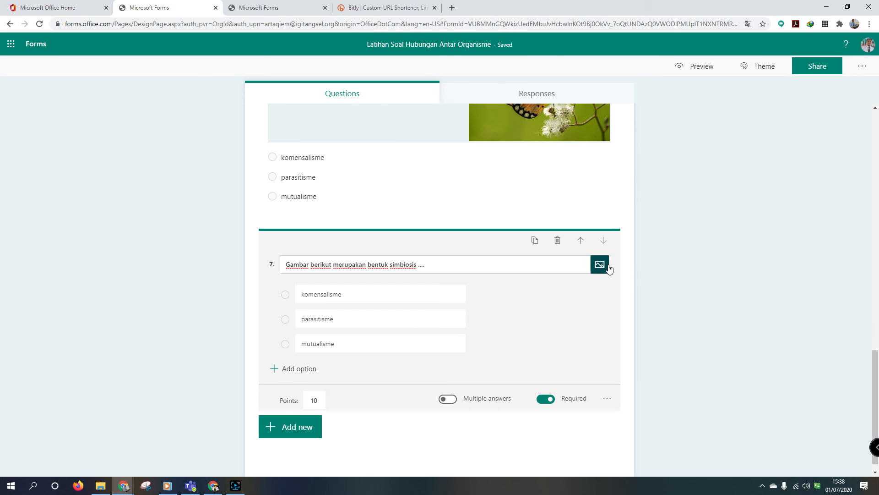
pyautogui.click(606, 267)
pyautogui.click(740, 133)
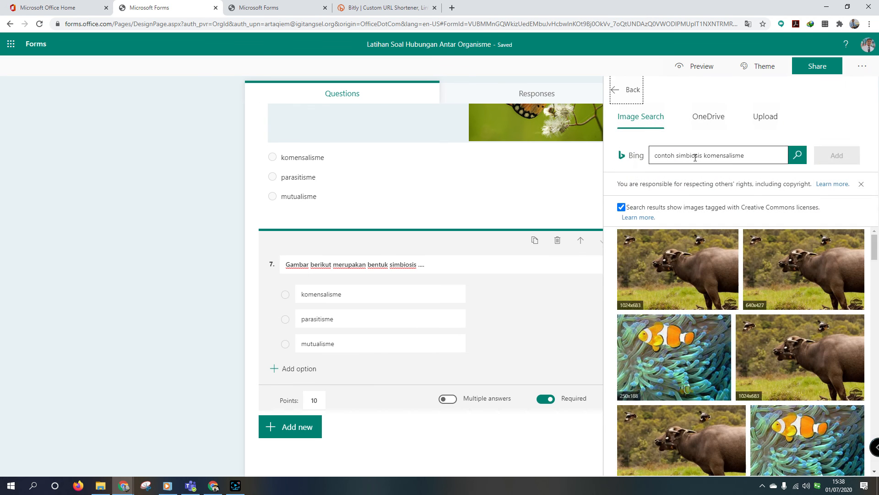
pyautogui.moveTo(680, 154); pyautogui.dragTo(491, 163)
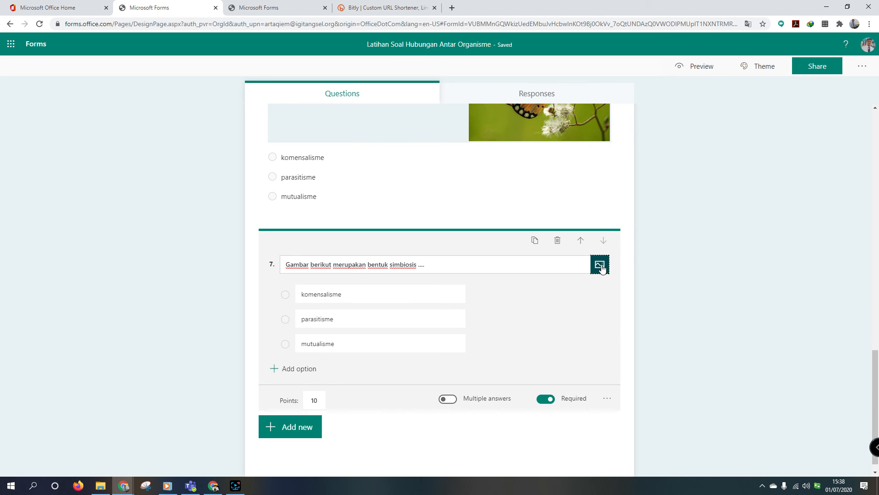
pyautogui.click(601, 266)
pyautogui.click(738, 125)
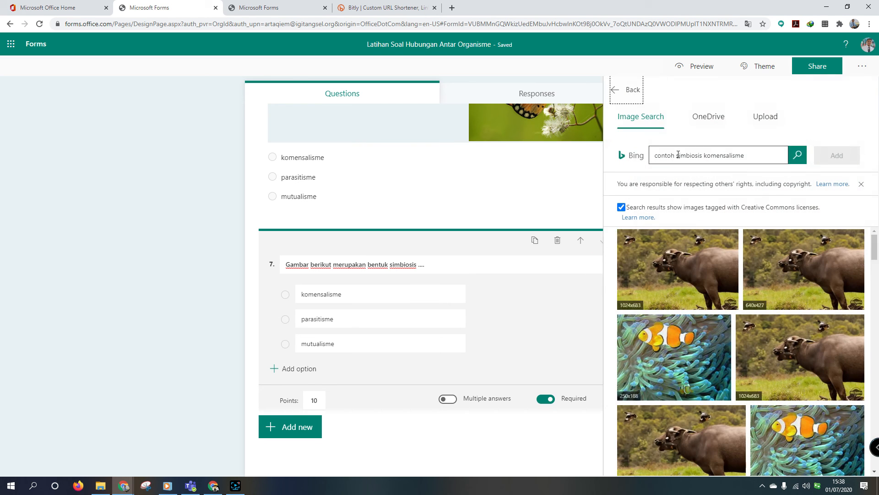
# Shorten the image search to "simbiosis komensalisme" and add the 250x333 picture of the plant growing on a tree to question 7.
pyautogui.click(678, 155)
pyautogui.hotkey('shift', 'Home')
pyautogui.press('BackSpace')
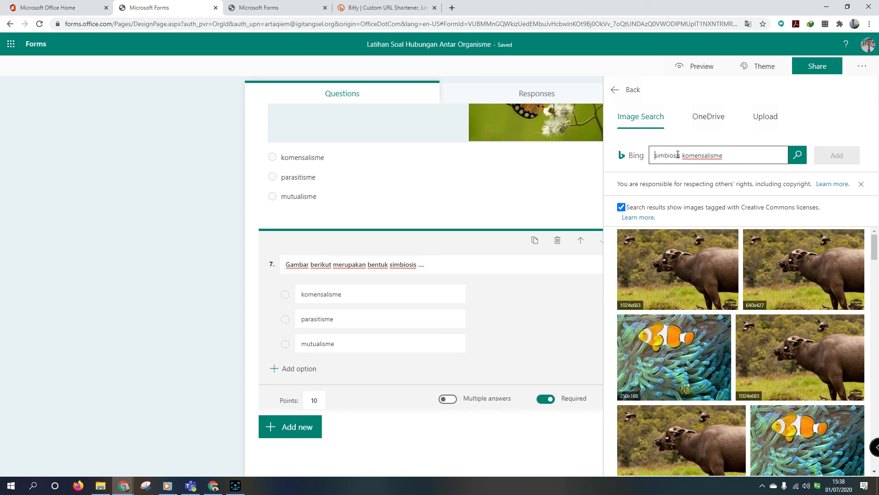
pyautogui.press('Return')
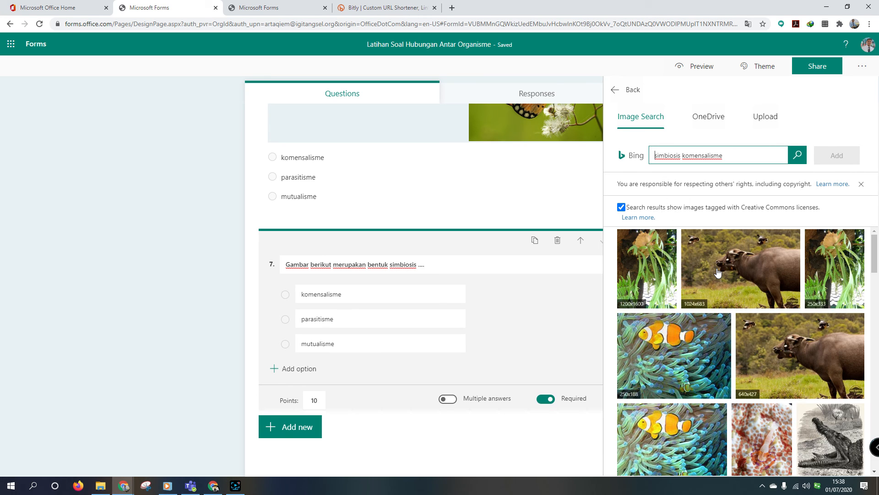
pyautogui.click(827, 269)
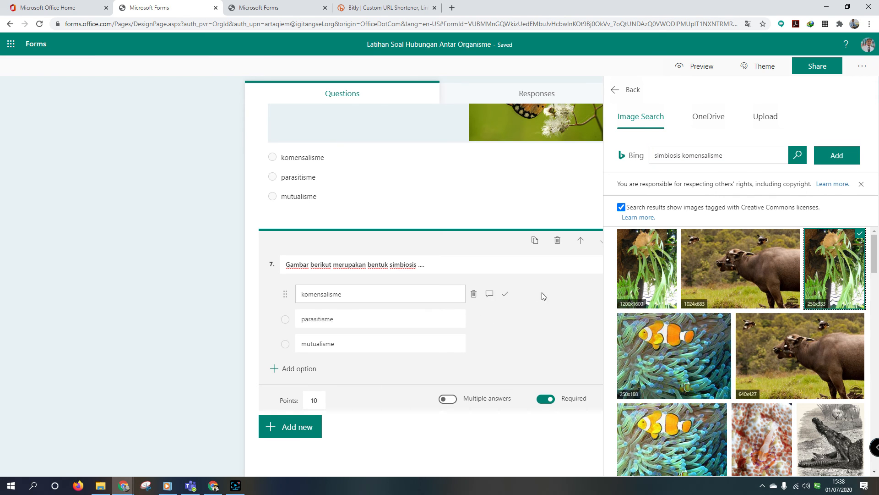
pyautogui.click(837, 156)
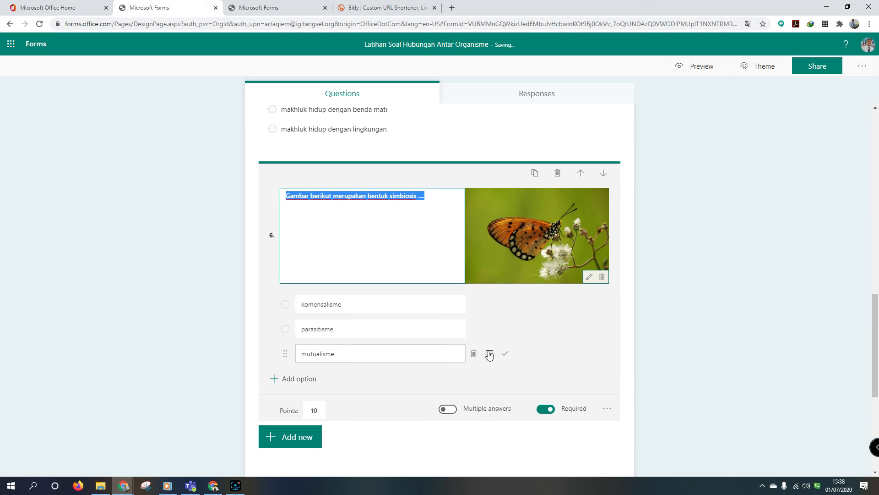
# Mark "mutualisme" as the correct answer of question 6 and "komensalisme" as the correct answer of question 7.
pyautogui.click(505, 355)
pyautogui.scroll(-4, 476, 362)
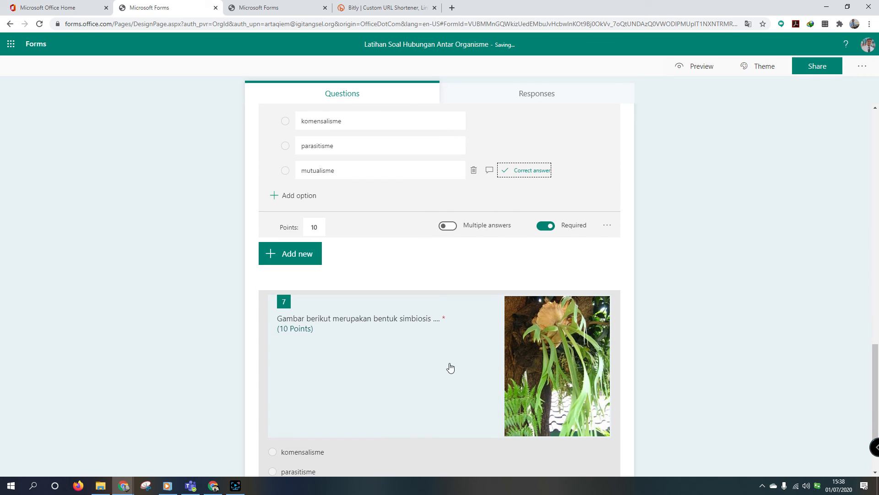
pyautogui.scroll(-2, 451, 364)
pyautogui.click(451, 390)
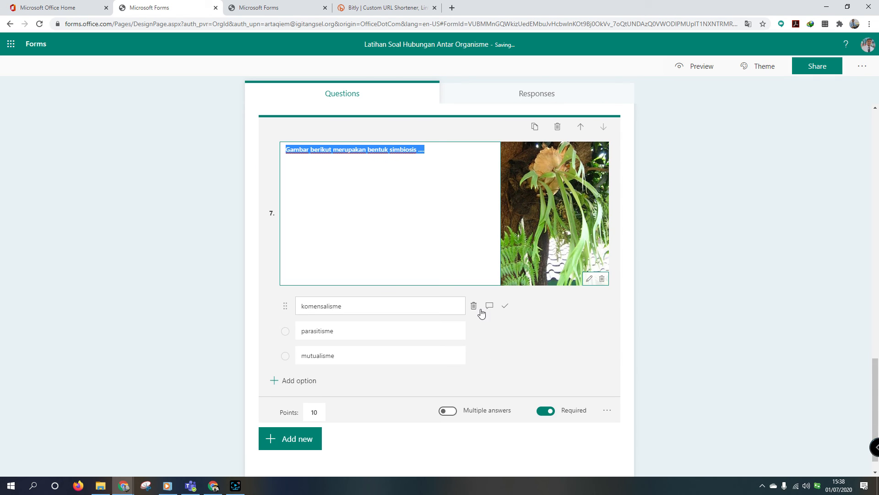
pyautogui.click(503, 308)
pyautogui.scroll(-1, 257, 370)
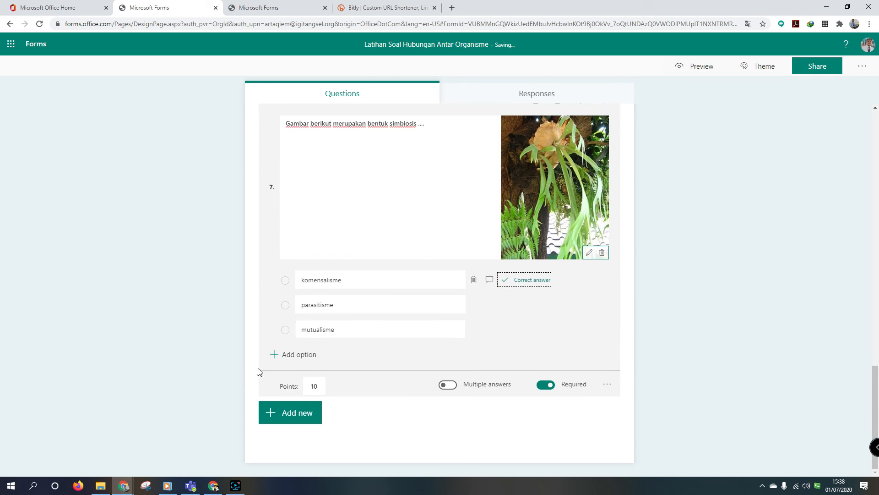
# Duplicate question 7 and open the image selection for the copy's missing picture.
pyautogui.scroll(2, 567, 174)
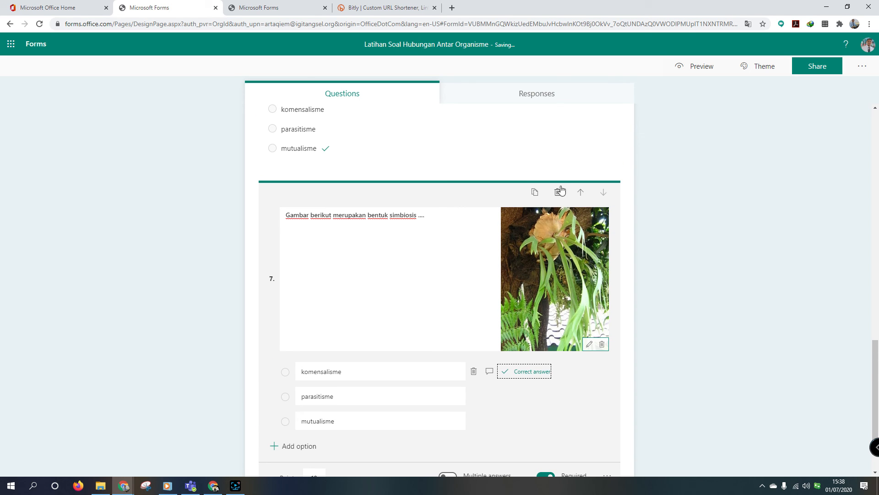
pyautogui.click(533, 192)
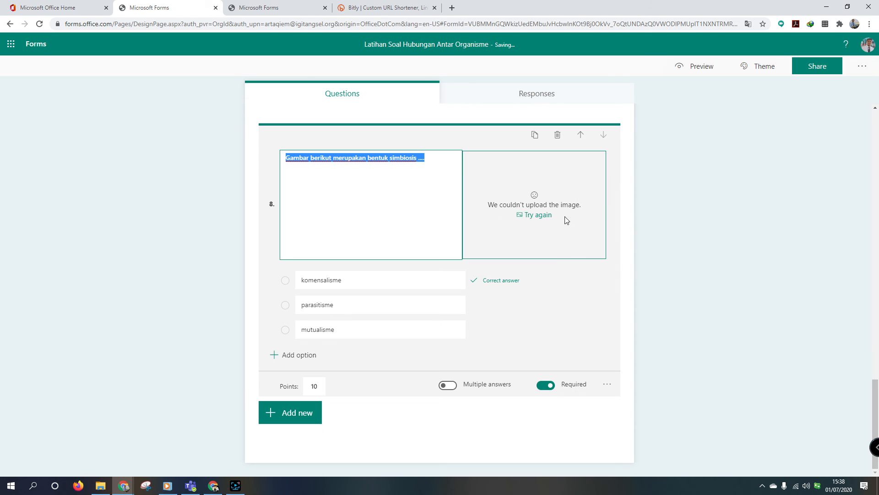
pyautogui.click(538, 216)
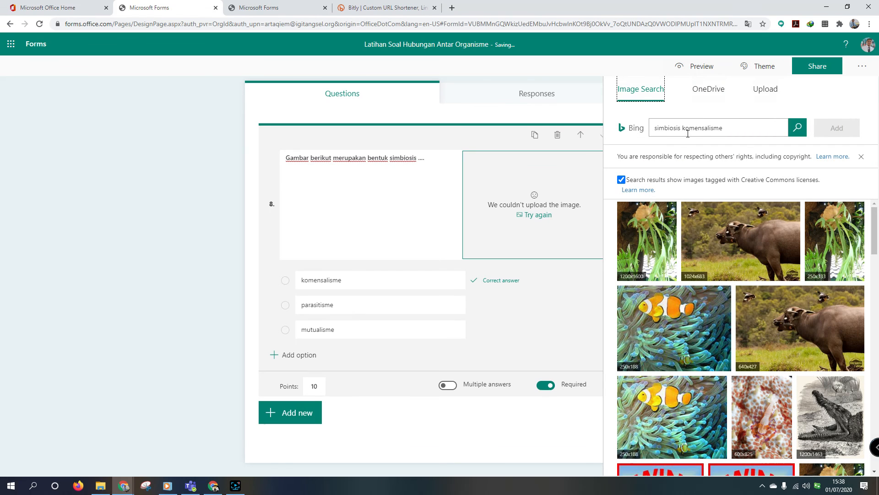
# Replace the image search phrase with "nyamuk" and run the search for question 8.
pyautogui.moveTo(723, 128); pyautogui.dragTo(686, 126)
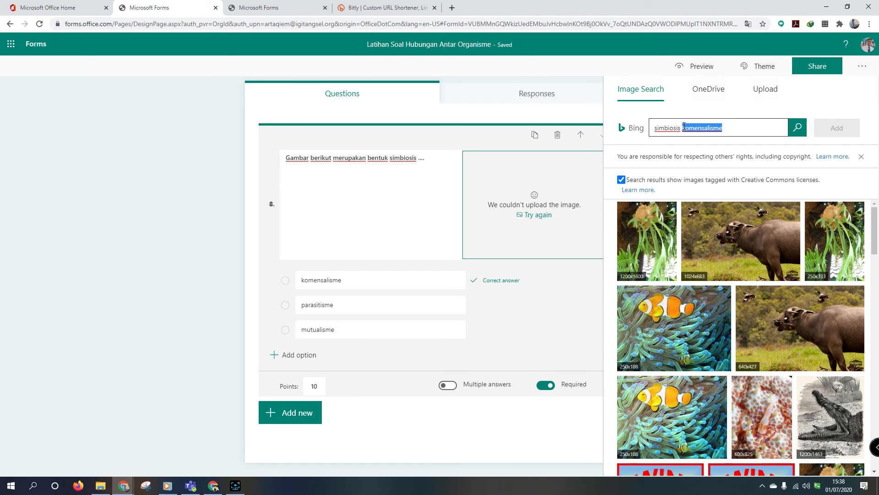
pyautogui.press('BackSpace')
pyautogui.press('BackSpace')
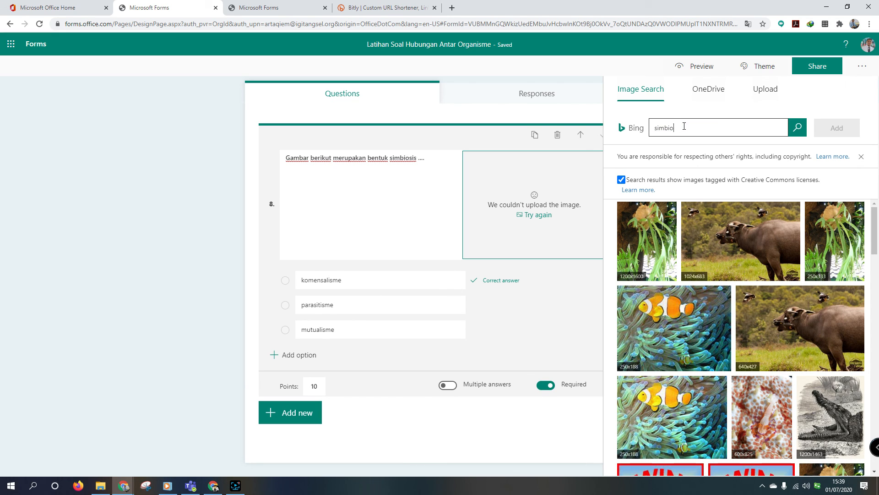
pyautogui.press('BackSpace')
pyautogui.press('BackSpace')
pyautogui.press('BackSpace')
pyautogui.press('BackSpace')
pyautogui.press('BackSpace')
pyautogui.press('BackSpace')
pyautogui.write('nyamuk')
pyautogui.press('Return')
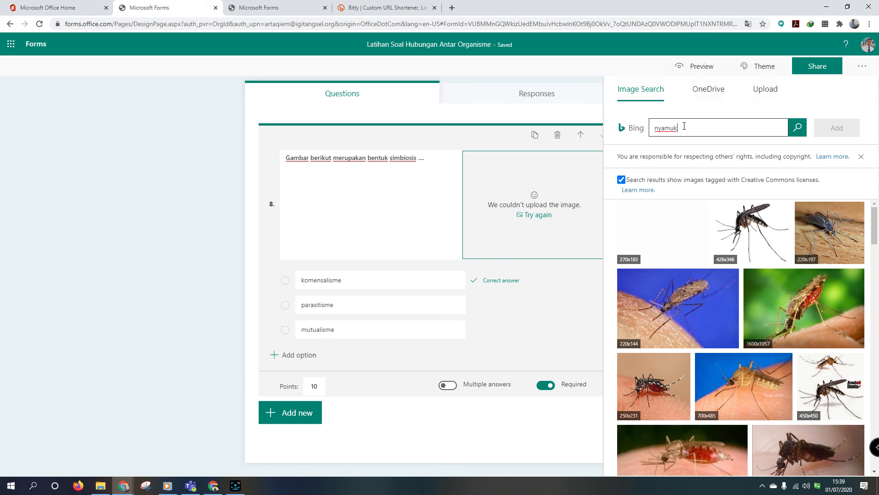
# Add the 1600x1057 mosquito picture to question 8 and mark "parasitisme" as its correct answer.
pyautogui.scroll(-5, 812, 308)
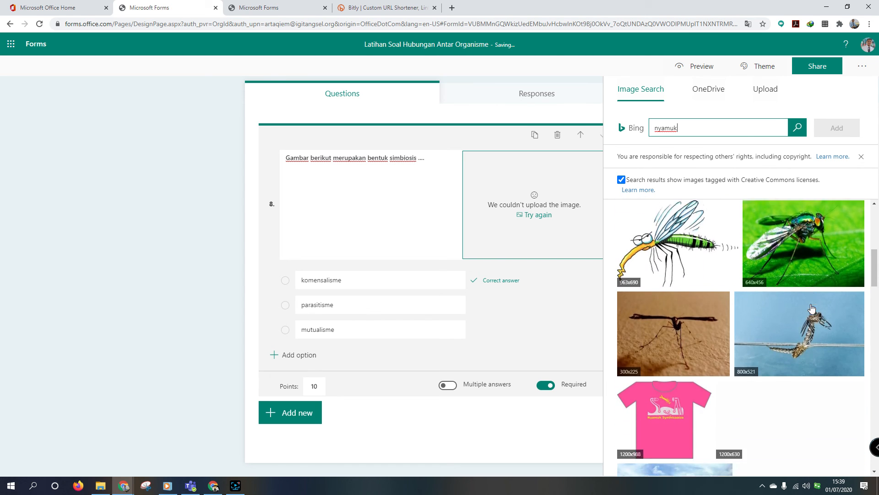
pyautogui.scroll(5, 813, 308)
pyautogui.click(806, 316)
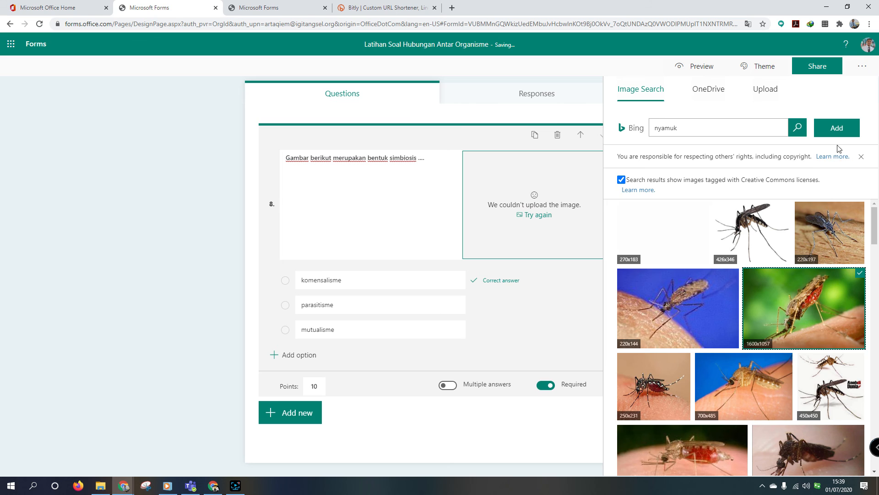
pyautogui.click(837, 129)
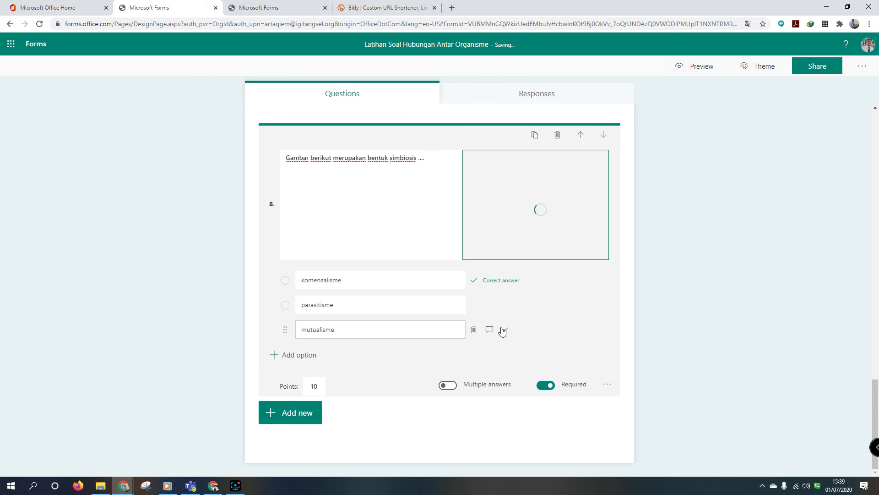
pyautogui.click(504, 304)
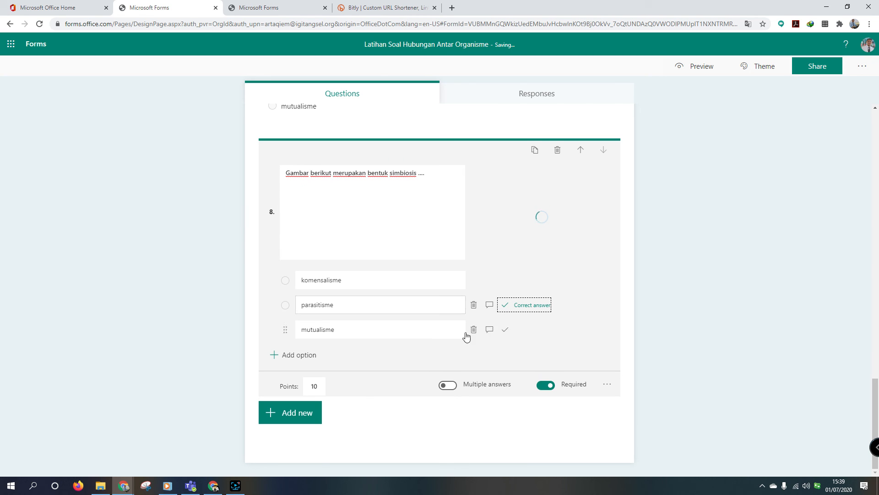
# Add a text question 9 reading "Sebutkan apa yang dimaksud dengan simbiosis! dan berikan masing-masing jenisnya!".
pyautogui.click(301, 416)
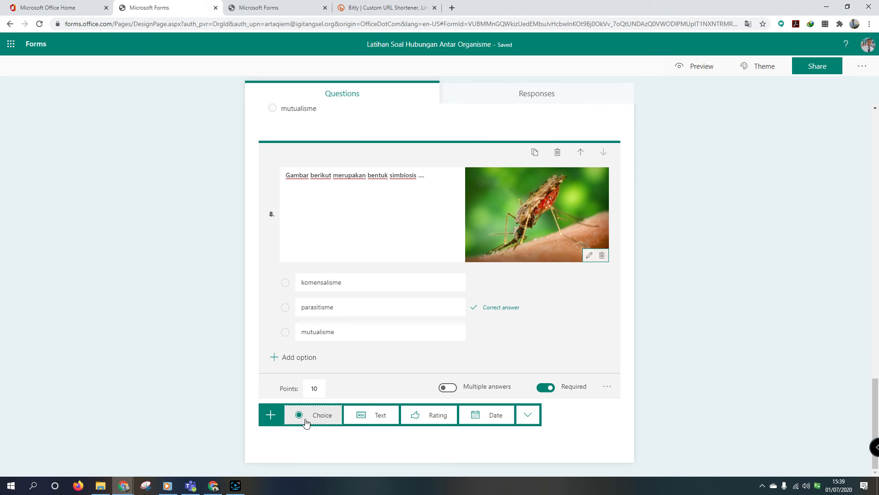
pyautogui.click(381, 415)
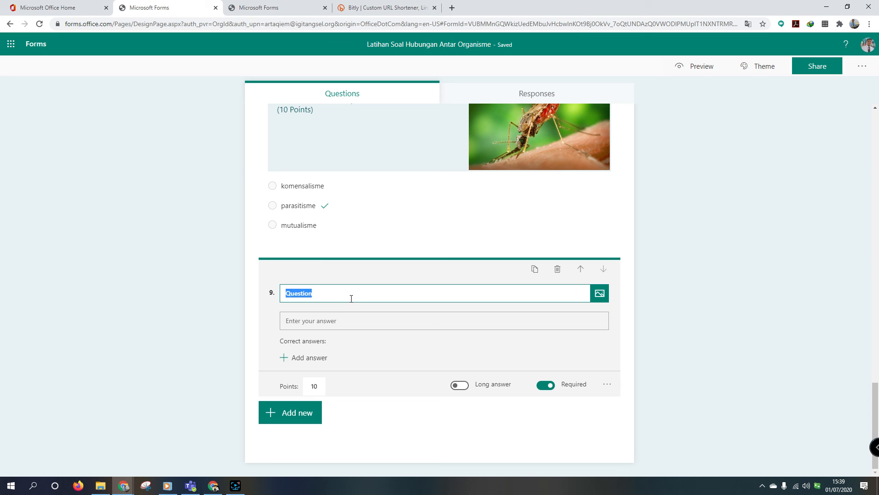
pyautogui.write('Sebutkan')
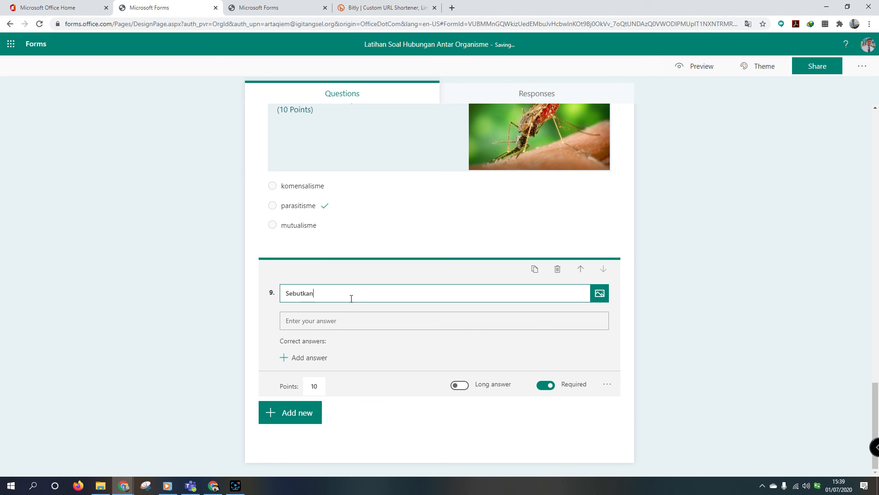
pyautogui.write(' apa yang dimaksud dengan ')
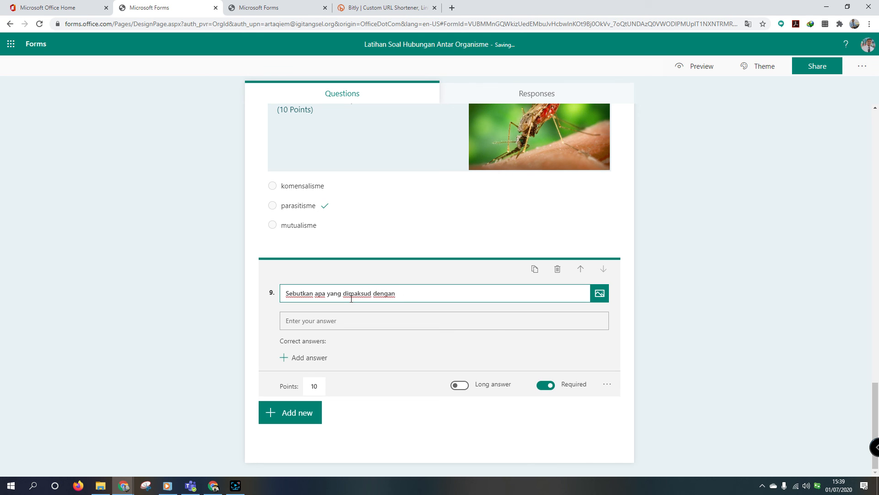
pyautogui.write('s')
pyautogui.press('BackSpace')
pyautogui.write('masing-masin')
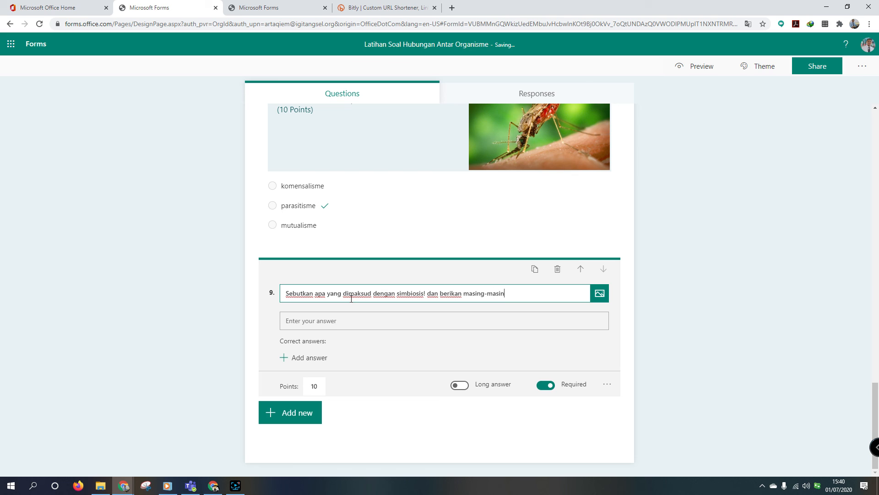
pyautogui.write('g jenisnya!')
# Allow a long answer for question 9, set its points to 60 and return to the quiz title.
pyautogui.click(467, 386)
pyautogui.moveTo(324, 387); pyautogui.dragTo(273, 386)
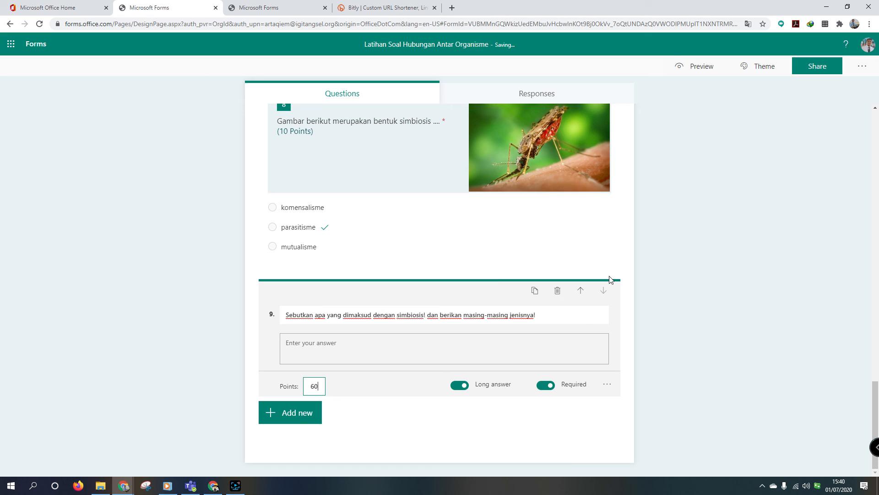
pyautogui.scroll(5, 614, 274)
pyautogui.scroll(15, 617, 274)
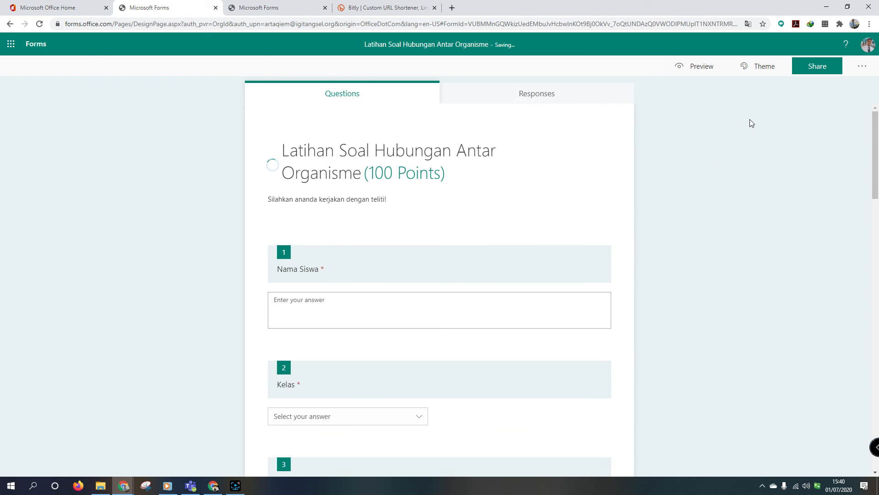
# Try the underwater and space themes on the quiz and apply the park theme with trees and a bench.
pyautogui.click(755, 69)
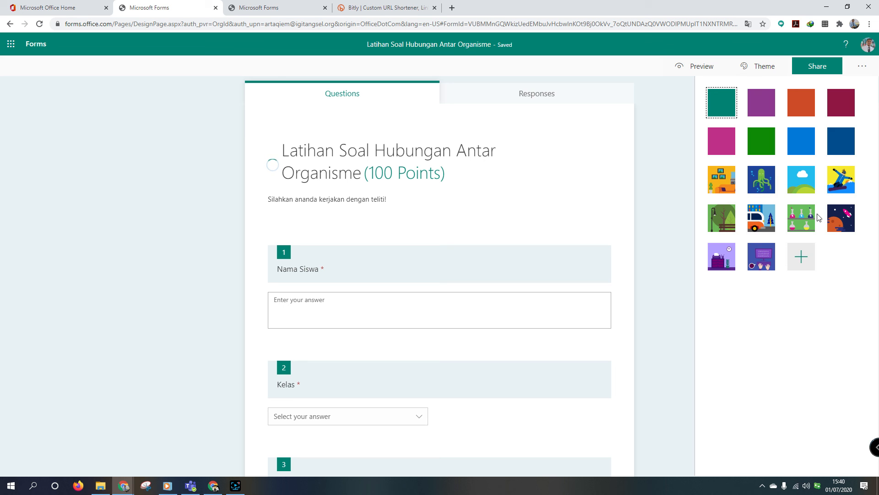
pyautogui.click(762, 182)
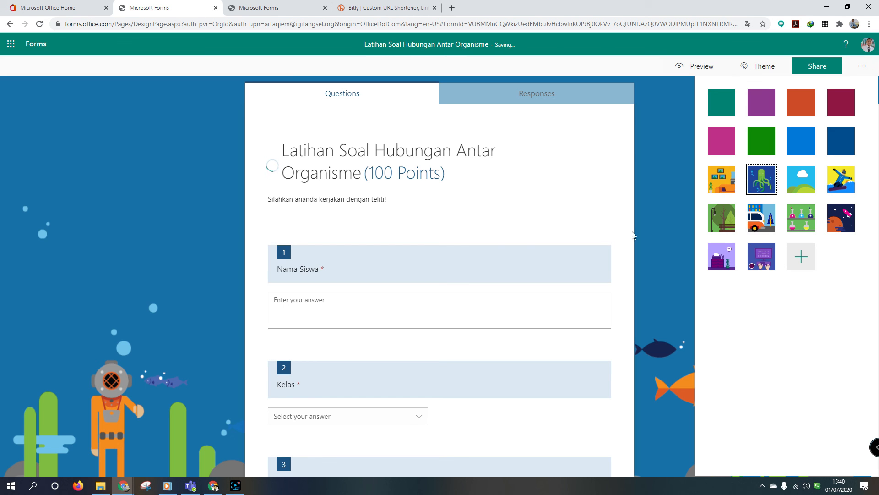
pyautogui.scroll(-2, 539, 287)
pyautogui.click(724, 216)
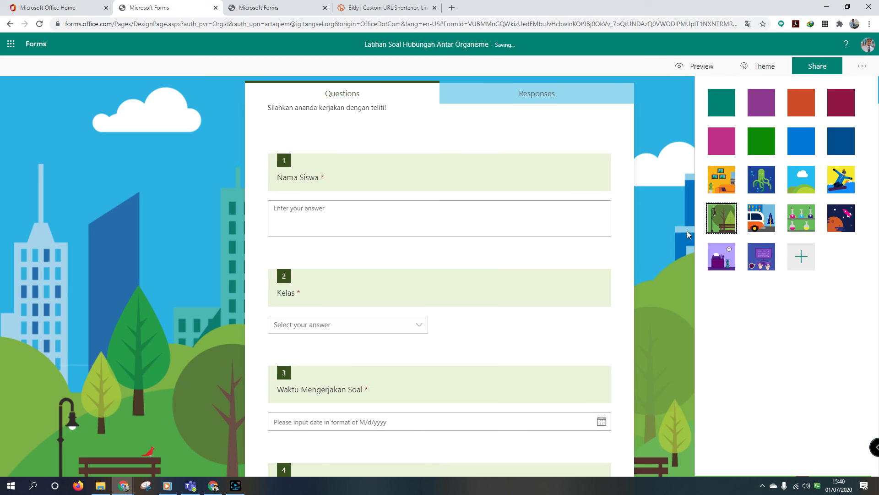
pyautogui.scroll(-5, 558, 267)
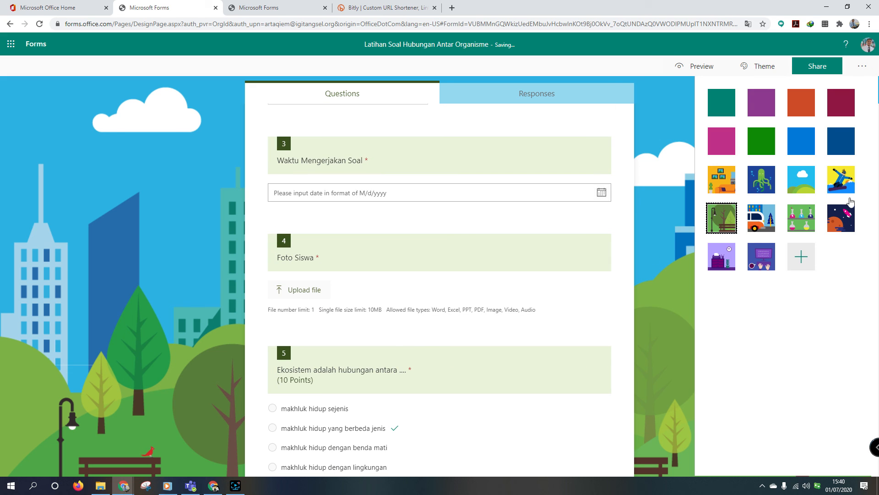
pyautogui.click(838, 223)
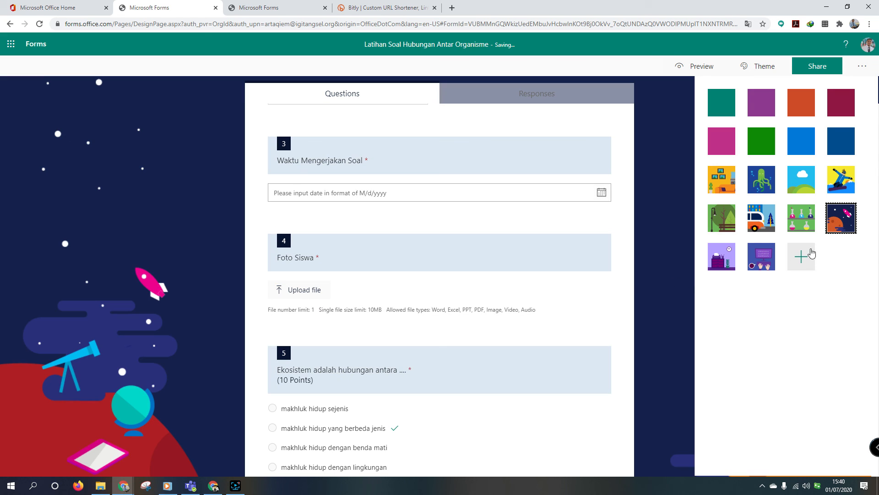
pyautogui.click(729, 213)
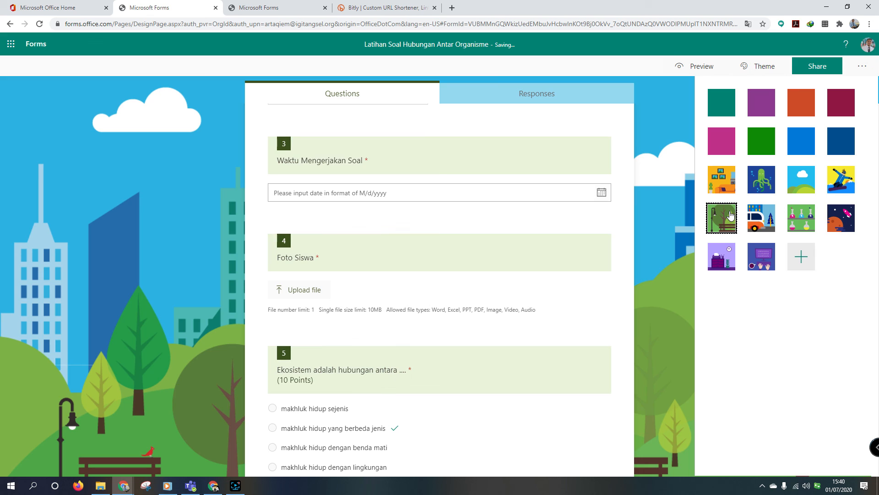
# Copy the quiz's response link and shorten it on the reloaded Bitly page.
pyautogui.click(807, 69)
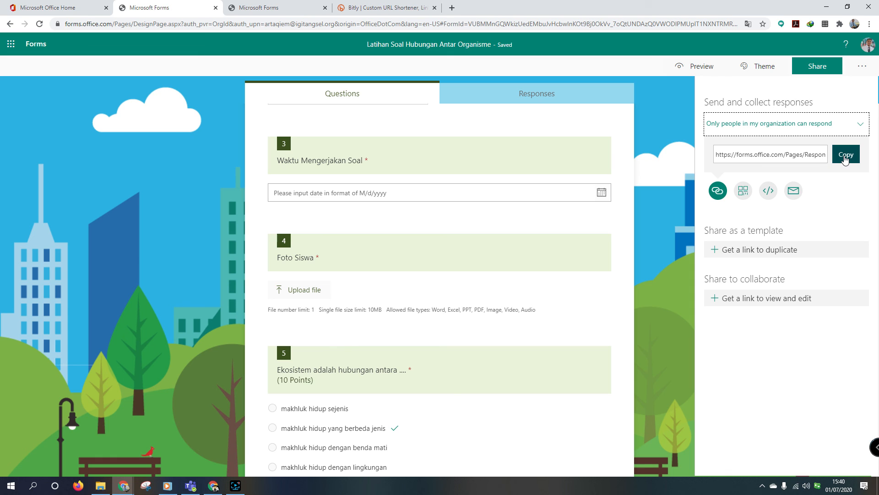
pyautogui.click(846, 156)
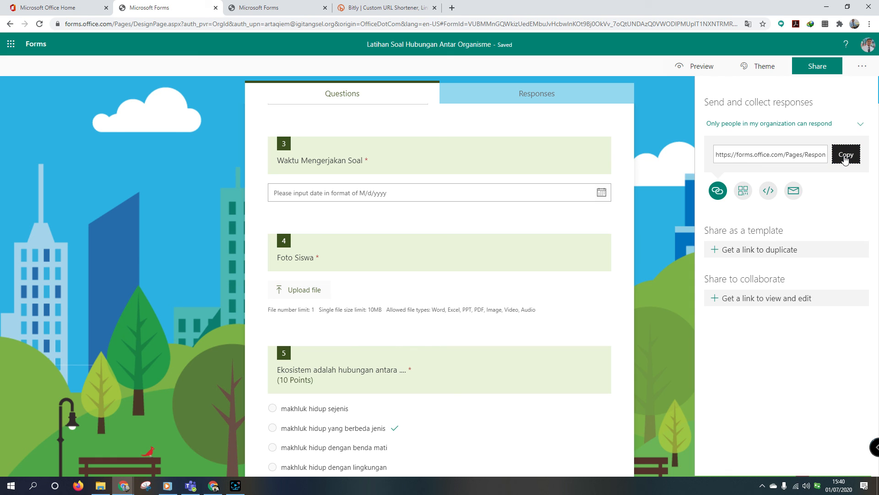
pyautogui.click(376, 9)
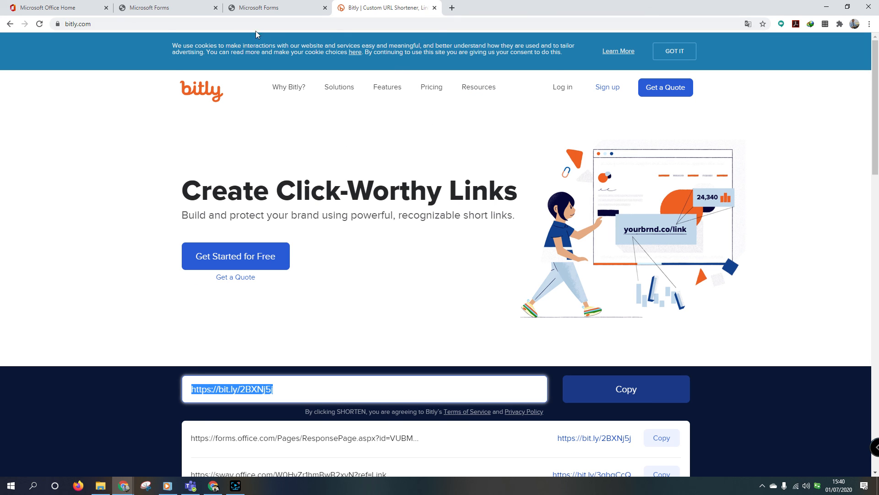
pyautogui.click(167, 27)
pyautogui.click(168, 27)
pyautogui.press('Return')
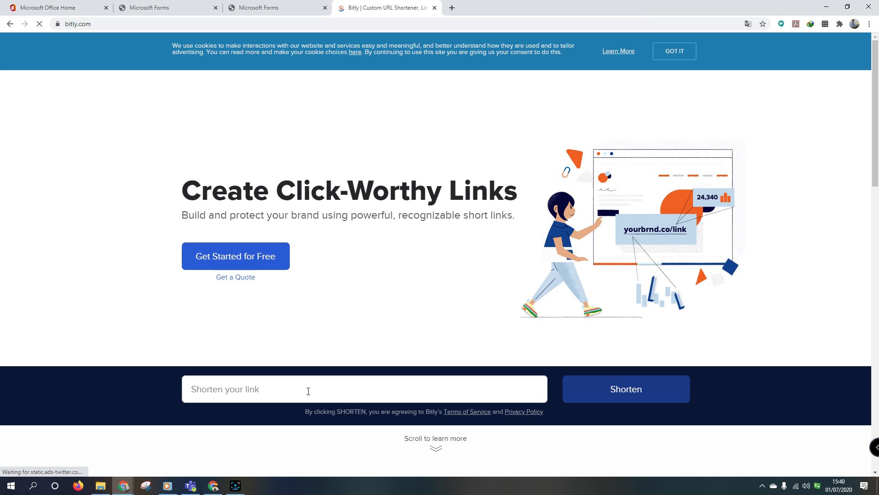
pyautogui.click(308, 391)
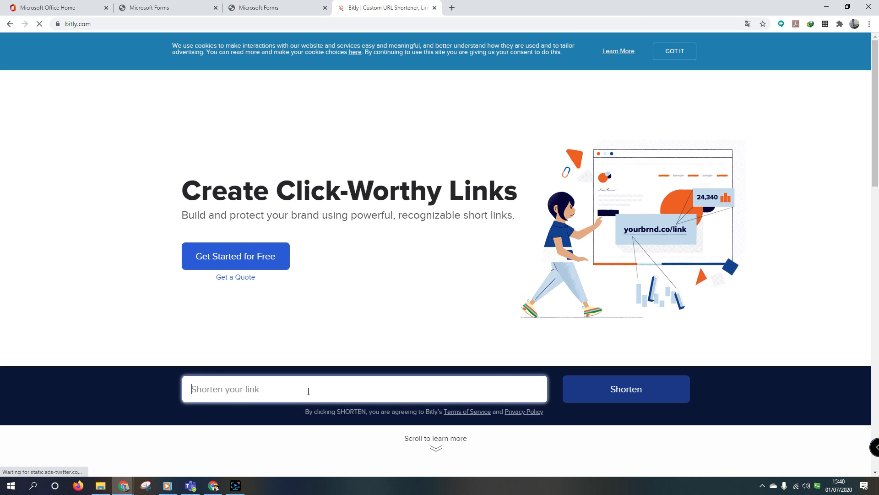
pyautogui.hotkey('ctrl', 'v')
pyautogui.click(649, 391)
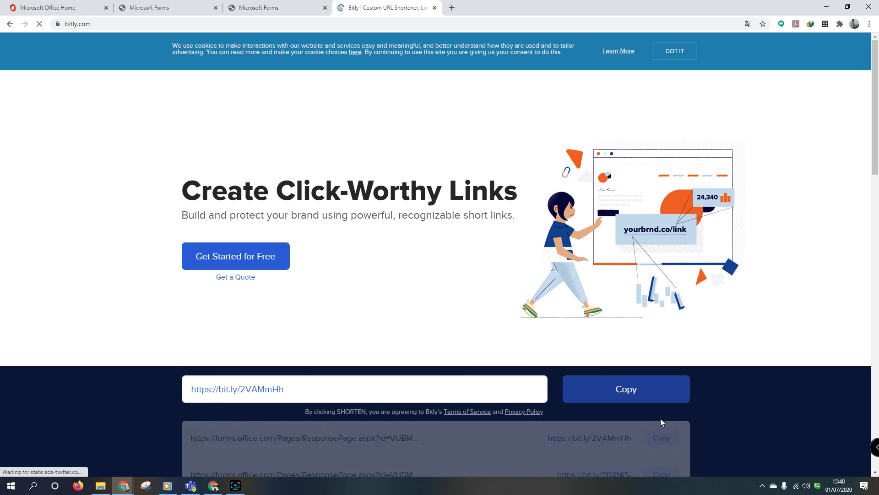
pyautogui.scroll(-2, 623, 388)
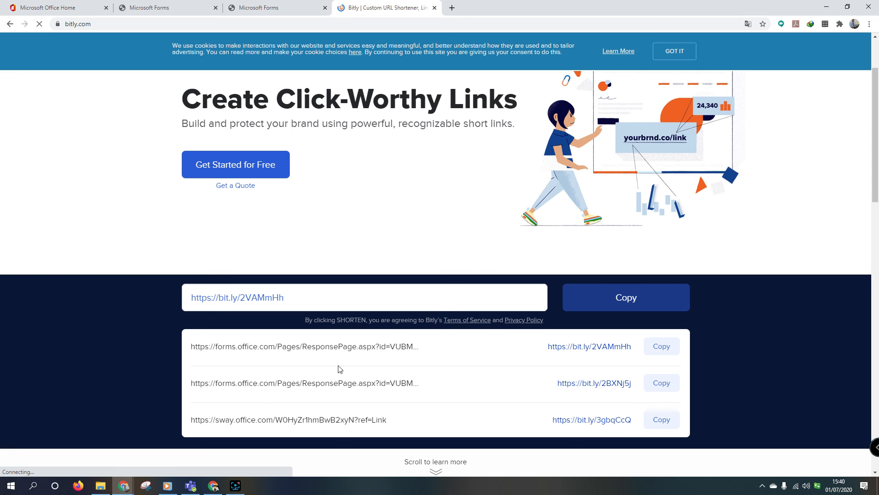
# Open bitly.com in a new browser tab and shorten the copied quiz response link there.
pyautogui.click(452, 8)
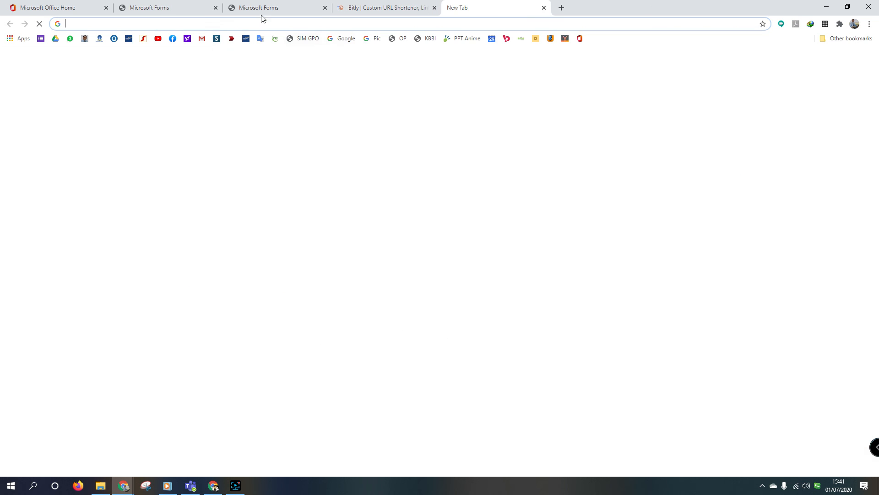
pyautogui.write('bitly')
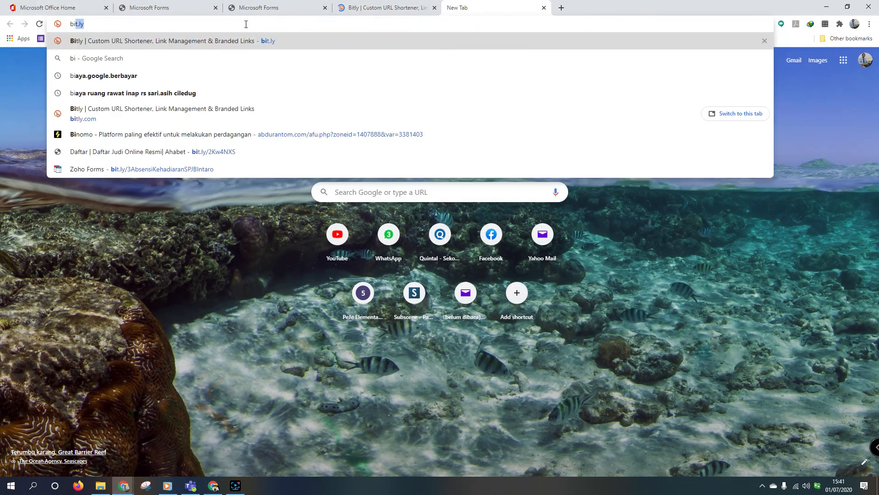
pyautogui.write('.c')
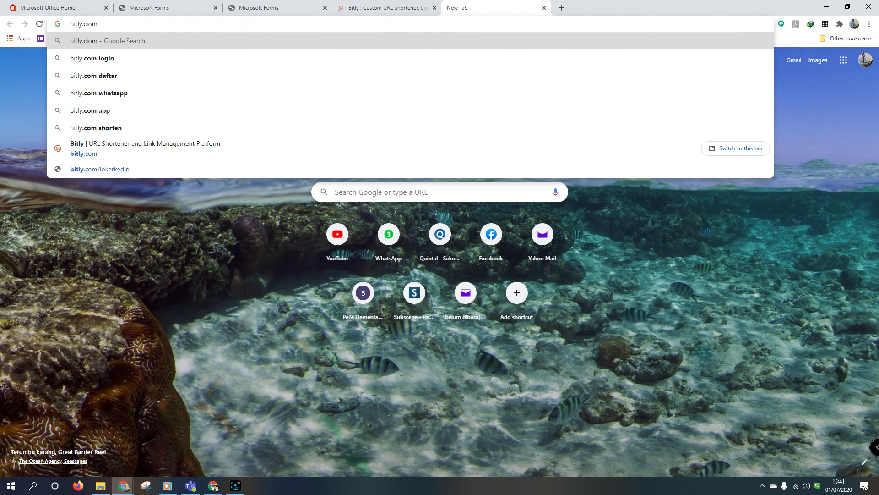
pyautogui.write('om')
pyautogui.press('Return')
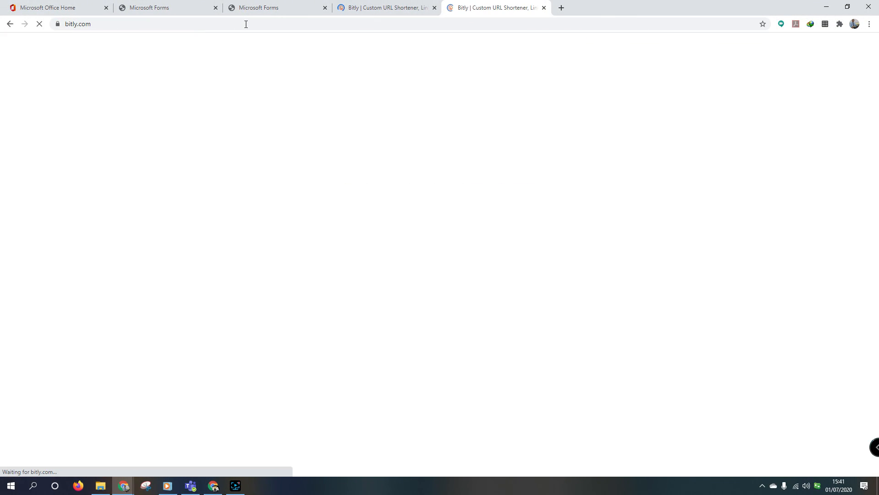
pyautogui.click(271, 391)
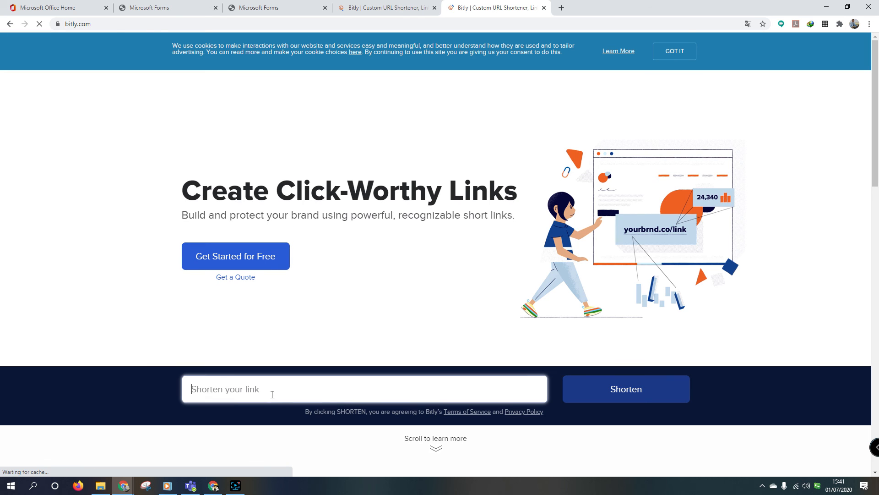
pyautogui.hotkey('ctrl', 'v')
pyautogui.click(622, 390)
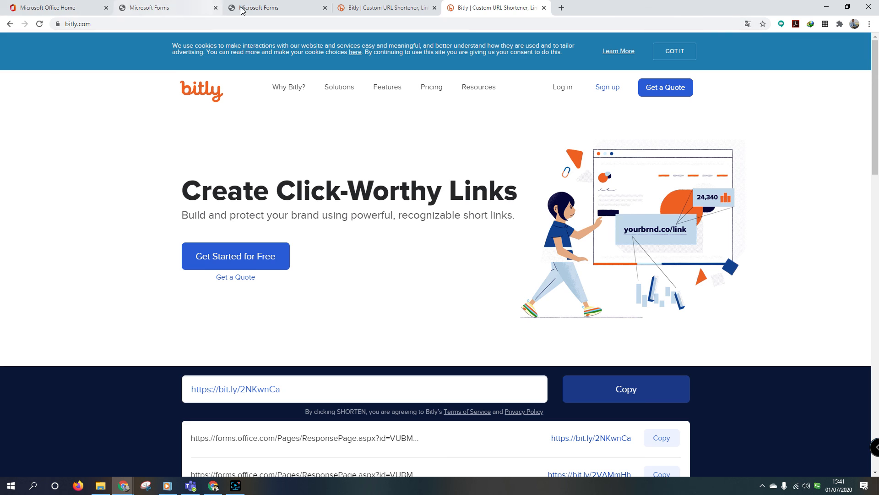
# Return to the Latihan Soal Hubungan Antar Organisme quiz, open its computer preview and look through the title and questions.
pyautogui.click(149, 8)
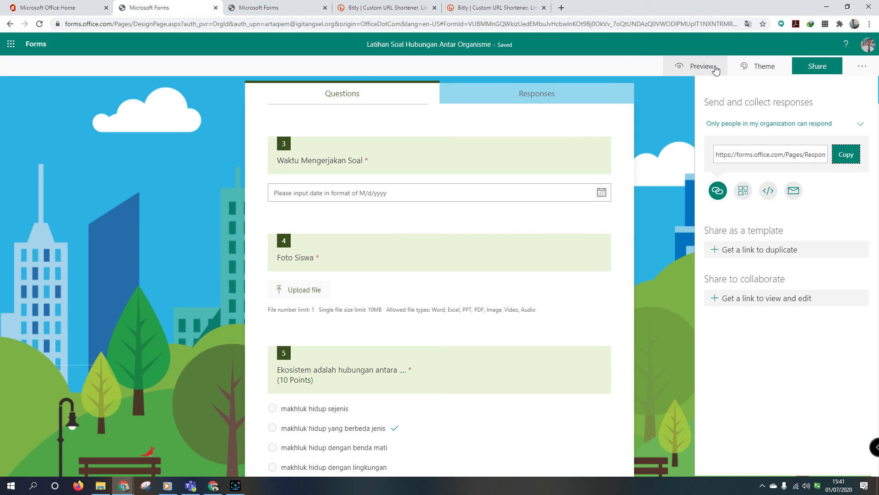
pyautogui.click(699, 67)
pyautogui.scroll(-1, 504, 224)
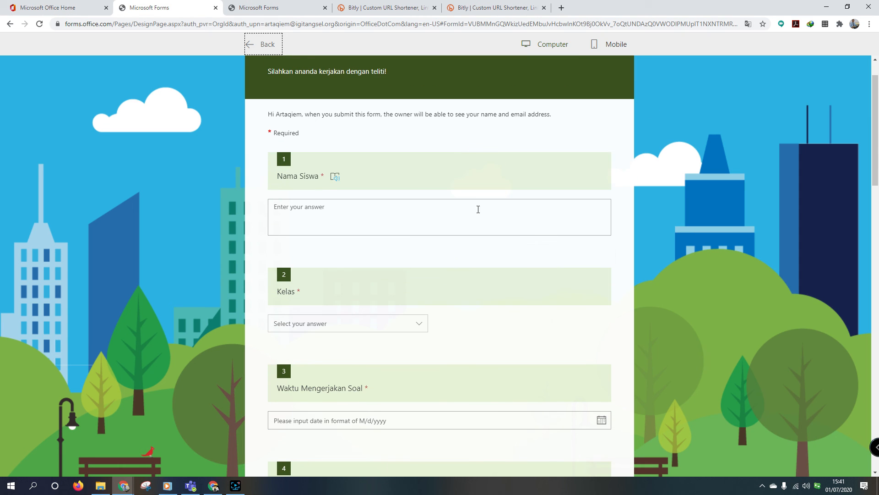
pyautogui.scroll(1, 424, 196)
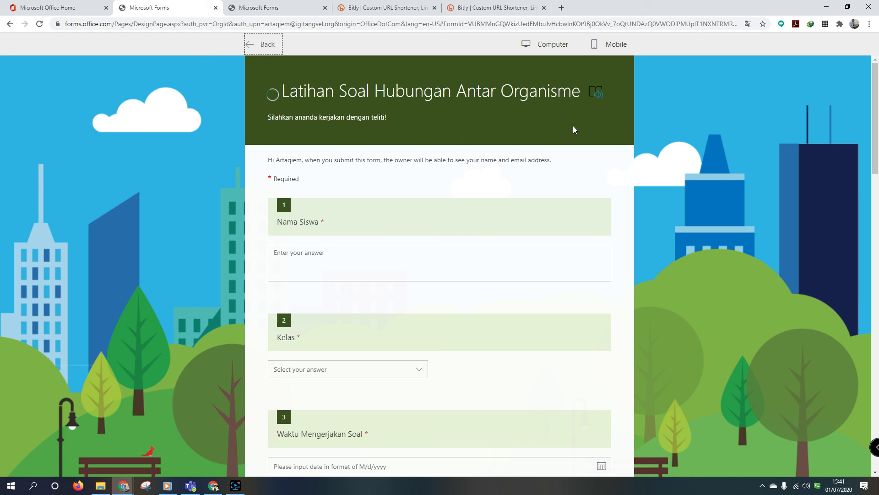
pyautogui.scroll(-10, 573, 168)
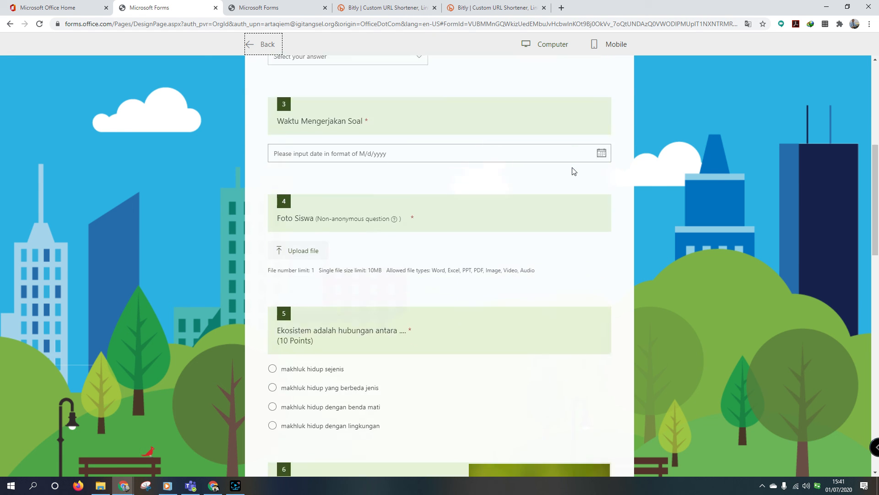
pyautogui.scroll(-10, 573, 171)
pyautogui.scroll(14, 573, 171)
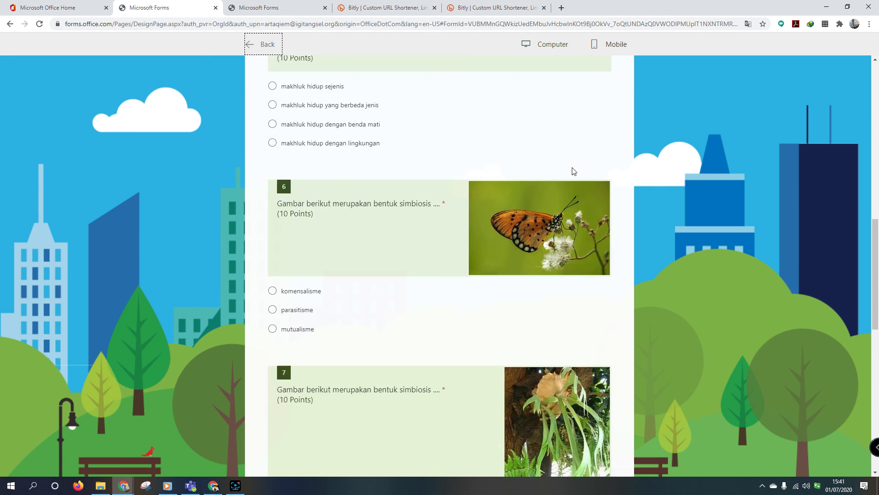
pyautogui.scroll(6, 476, 199)
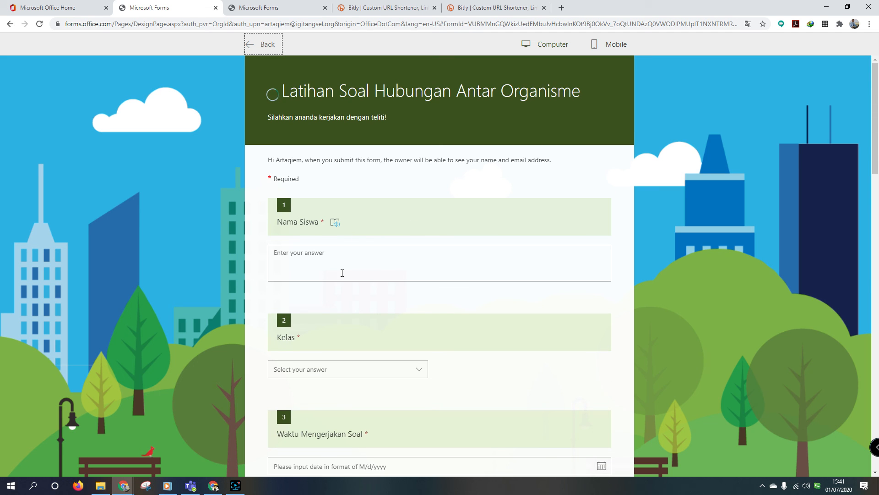
pyautogui.scroll(-6, 339, 275)
pyautogui.scroll(1, 320, 168)
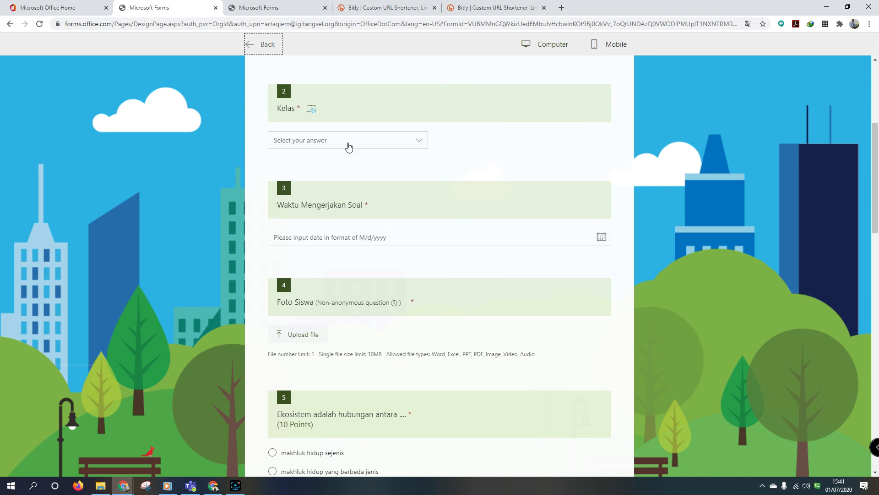
# Check the Kelas answer choices in the preview and set the Waktu Mengerjakan Soal date to 7/2/2020.
pyautogui.click(348, 146)
pyautogui.click(511, 148)
pyautogui.scroll(-1, 395, 229)
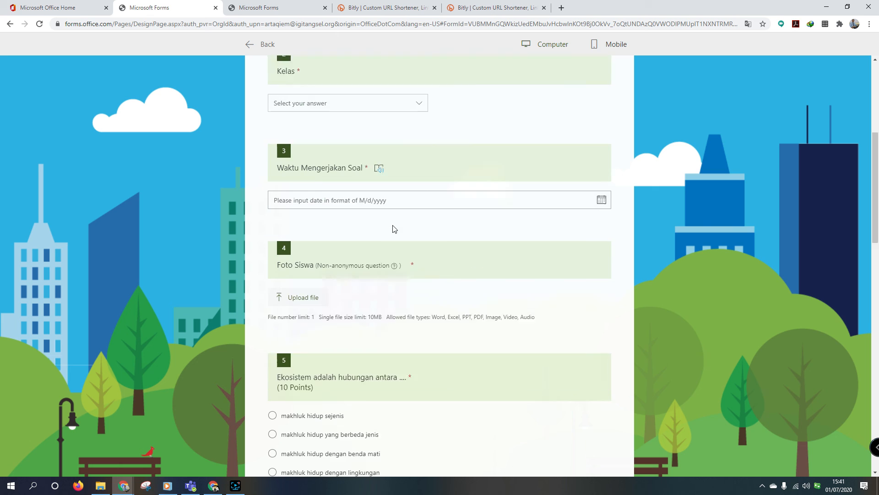
pyautogui.scroll(-1, 395, 229)
pyautogui.click(602, 146)
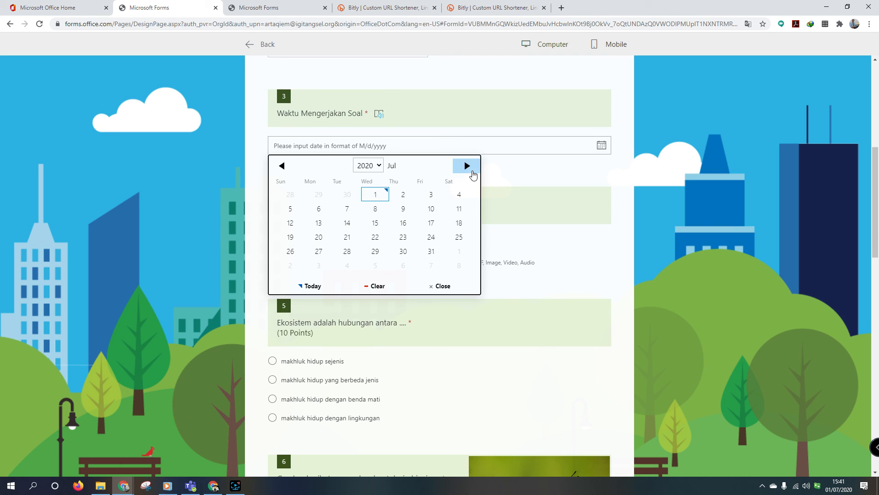
pyautogui.click(536, 172)
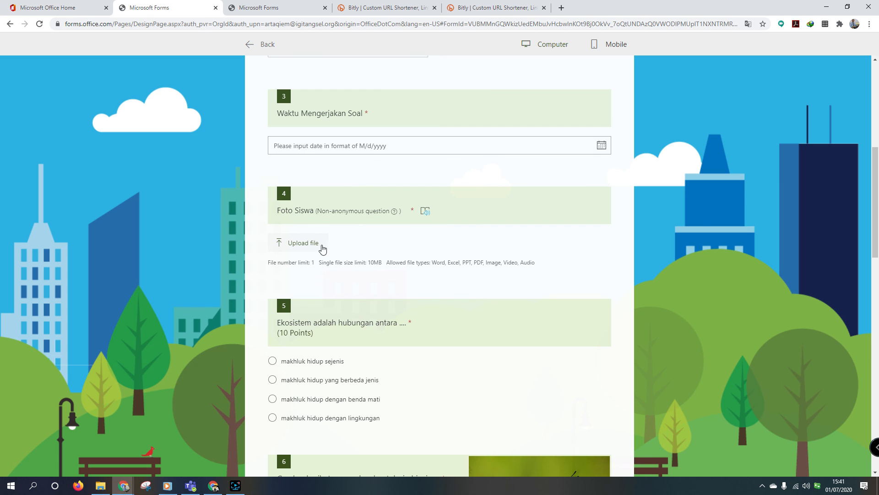
pyautogui.click(602, 146)
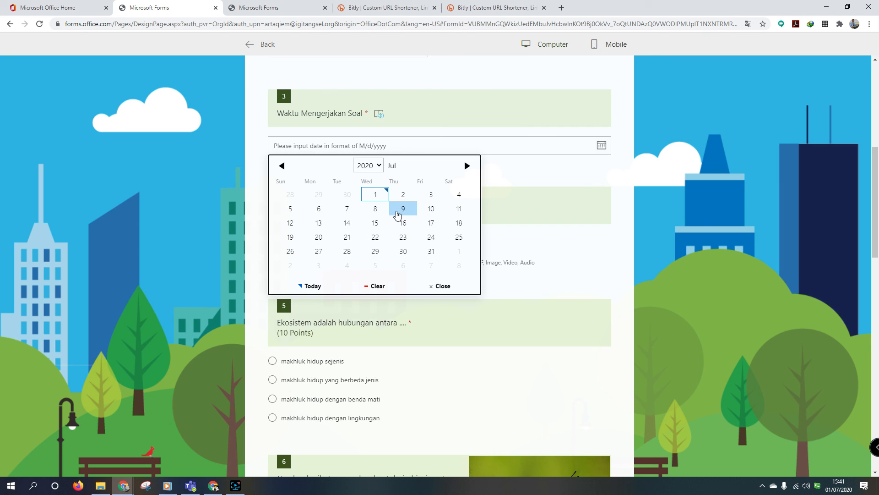
pyautogui.click(402, 194)
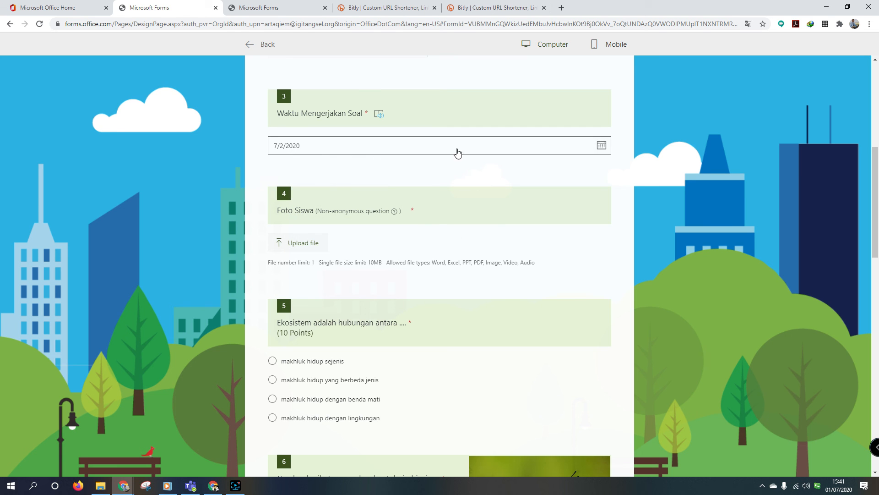
# Review the remaining preview questions from the photo upload down to the long-answer question 9.
pyautogui.scroll(-10, 346, 304)
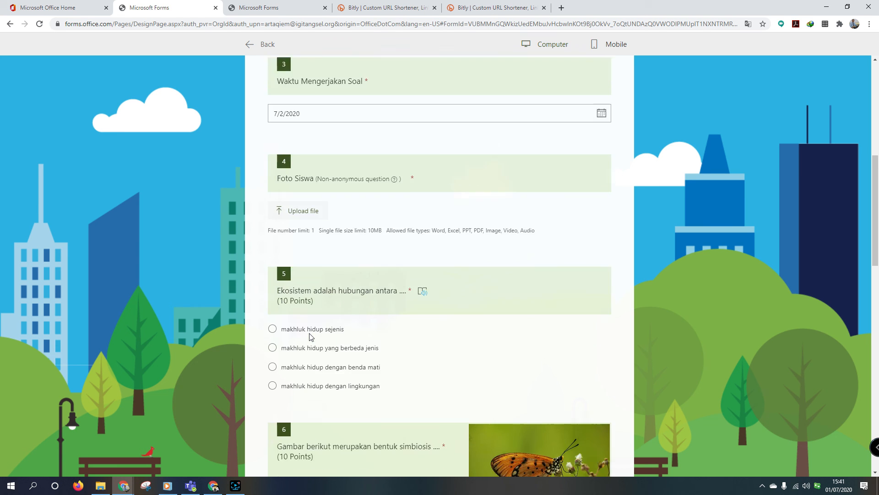
pyautogui.scroll(1, 327, 319)
pyautogui.scroll(-8, 331, 337)
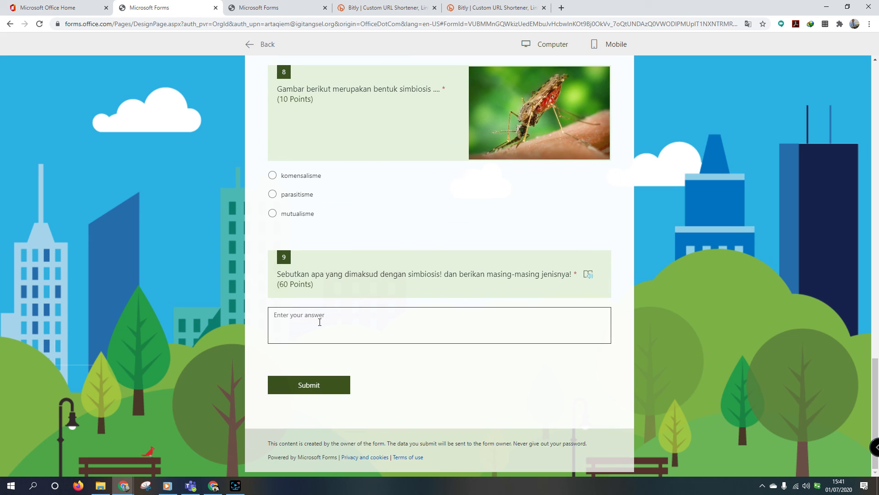
pyautogui.scroll(6, 719, 314)
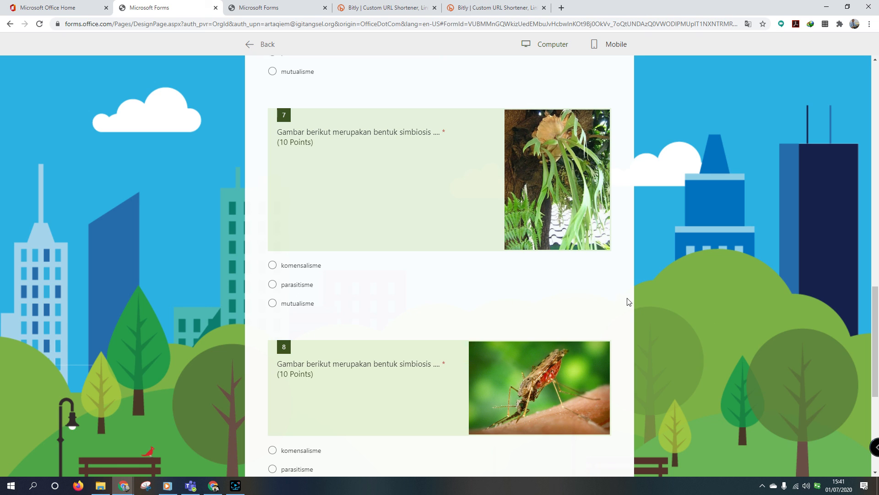